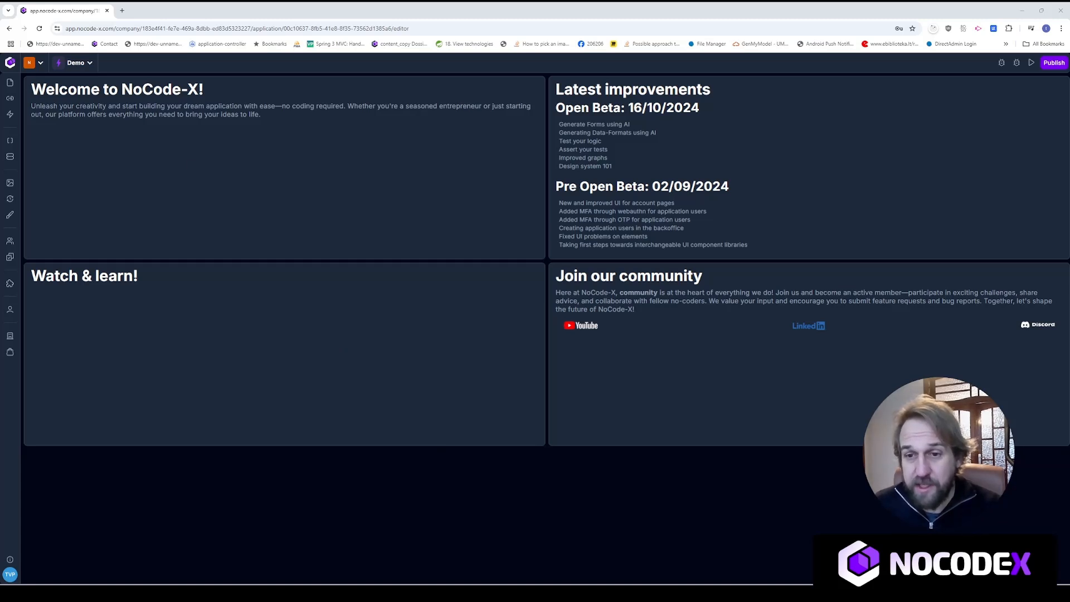
# Search the Hub for "navigation" and install version 1.0.9 of the Vanilla navigations plugin
pyautogui.click(16, 356)
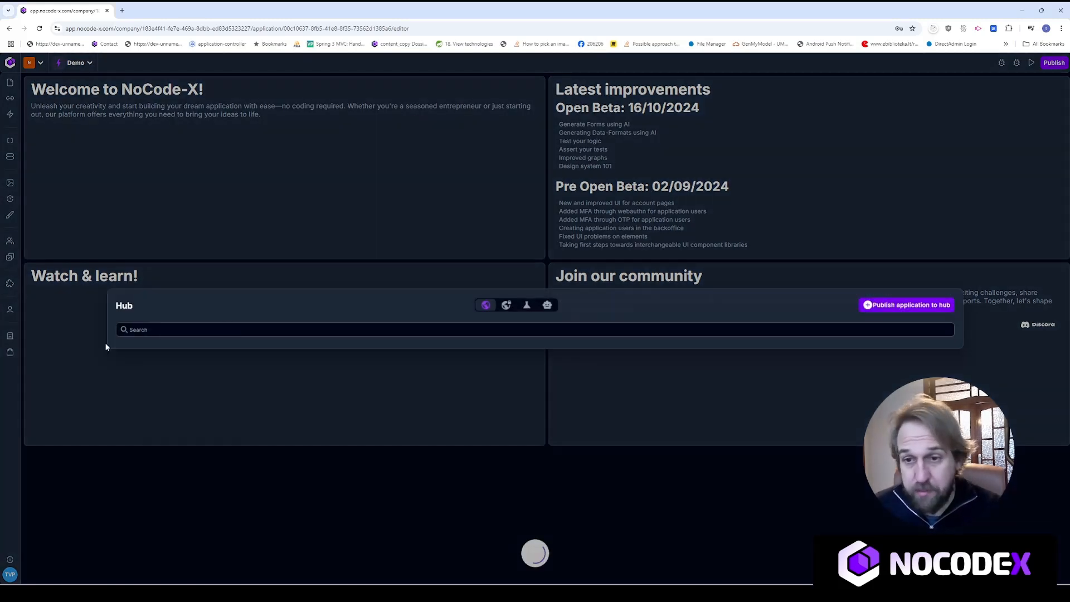
pyautogui.click(294, 186)
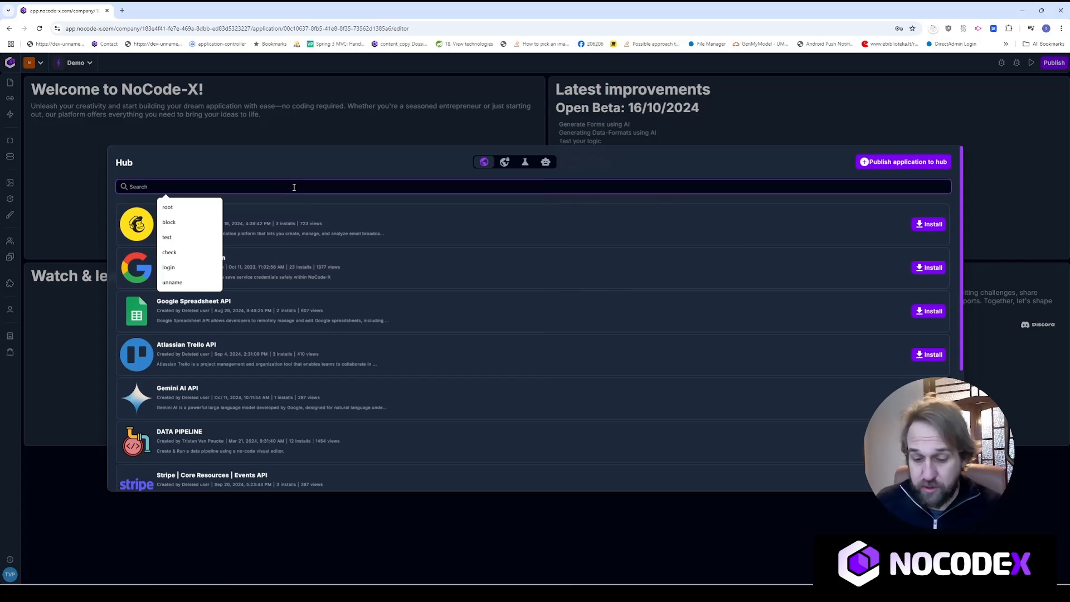
pyautogui.write('navigation')
pyautogui.press('Return')
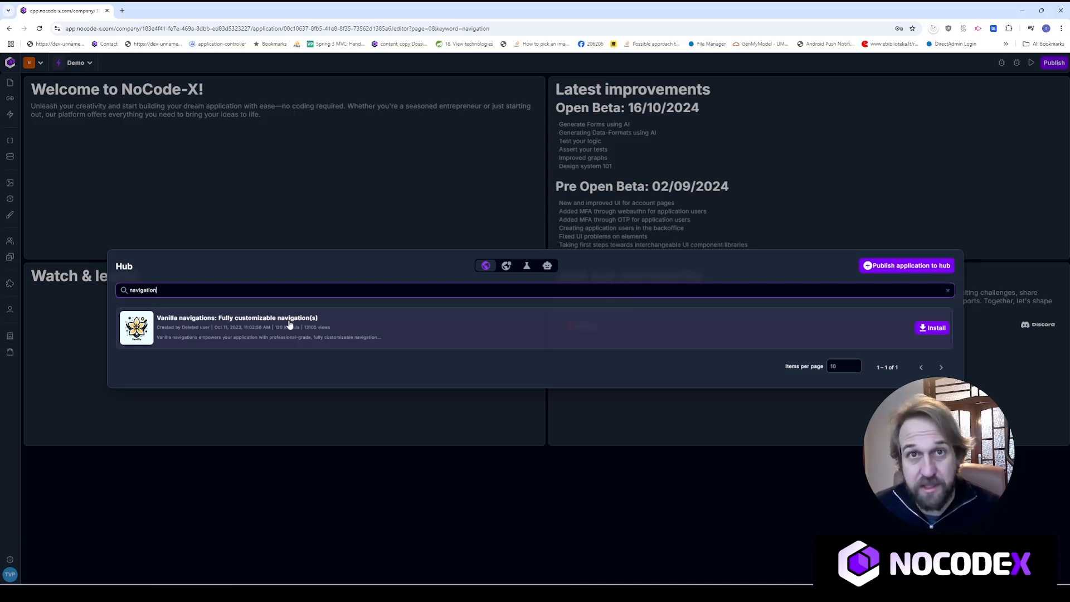
pyautogui.click(262, 319)
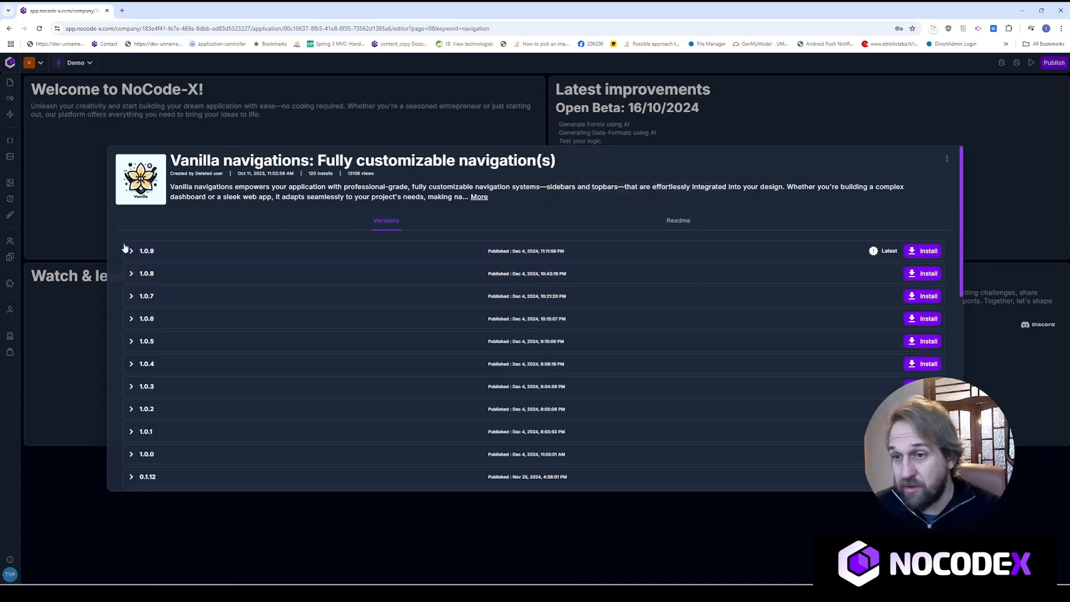
pyautogui.click(926, 251)
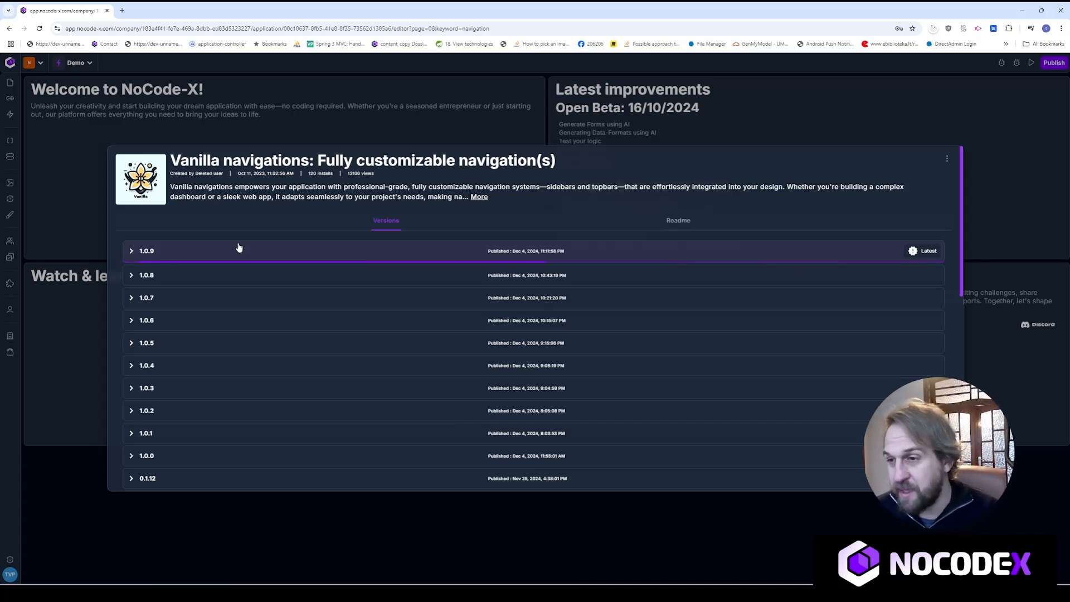
# Read the Vanilla navigations readme, covering its features and the side, top and bottom navigation examples
pyautogui.click(676, 222)
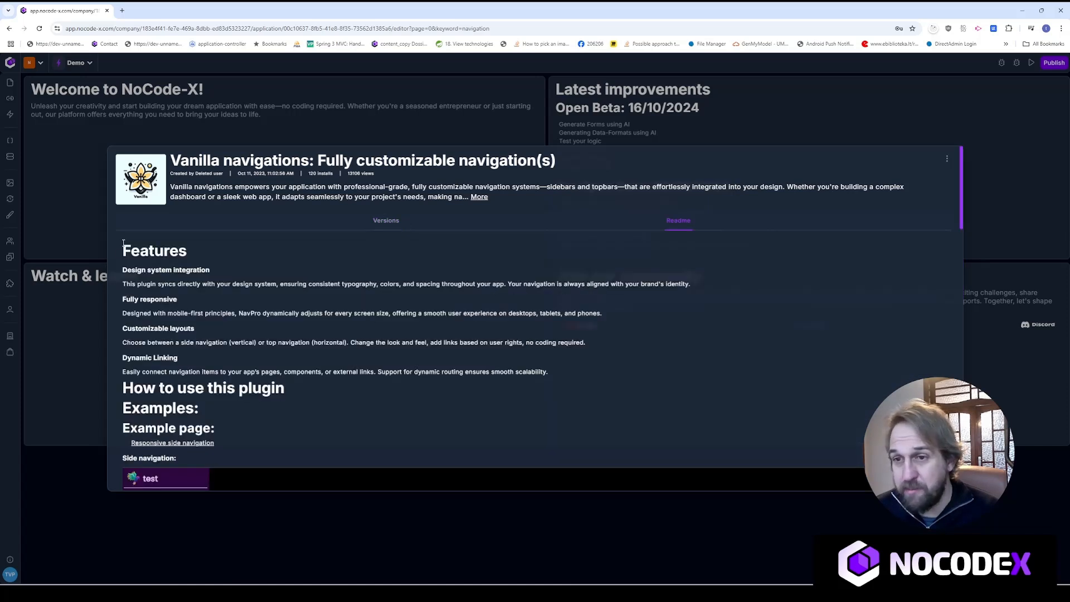
pyautogui.moveTo(136, 268); pyautogui.dragTo(576, 372)
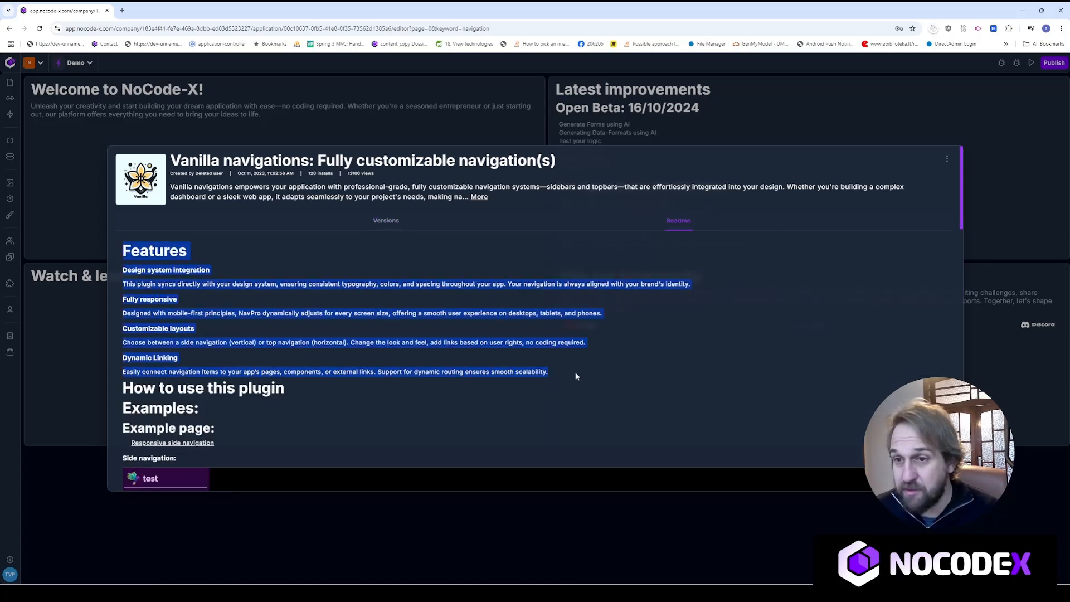
pyautogui.click(477, 380)
pyautogui.scroll(-6, 439, 380)
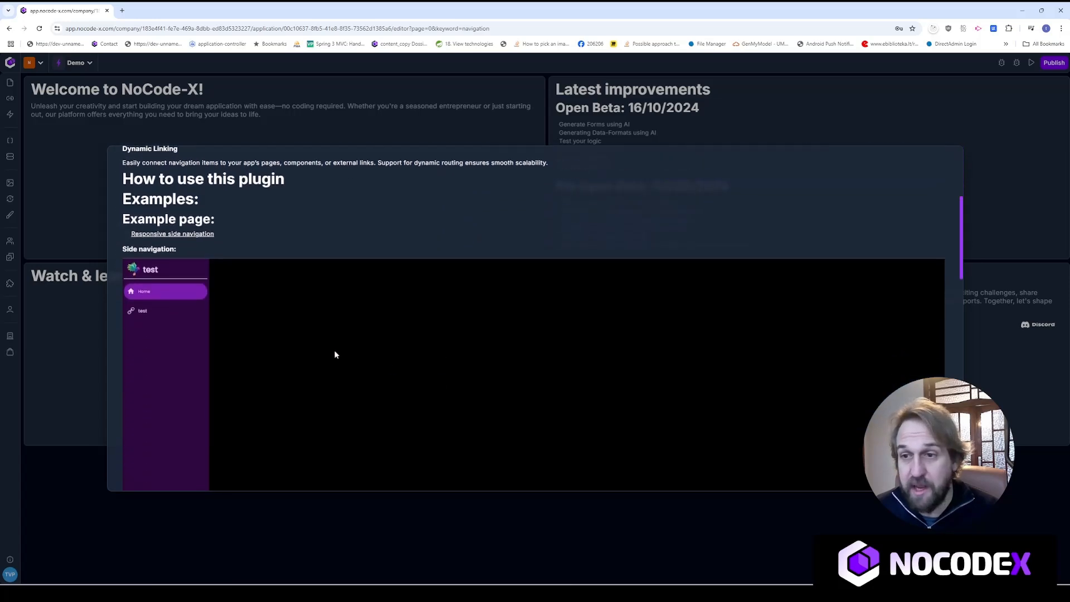
pyautogui.scroll(-12, 332, 350)
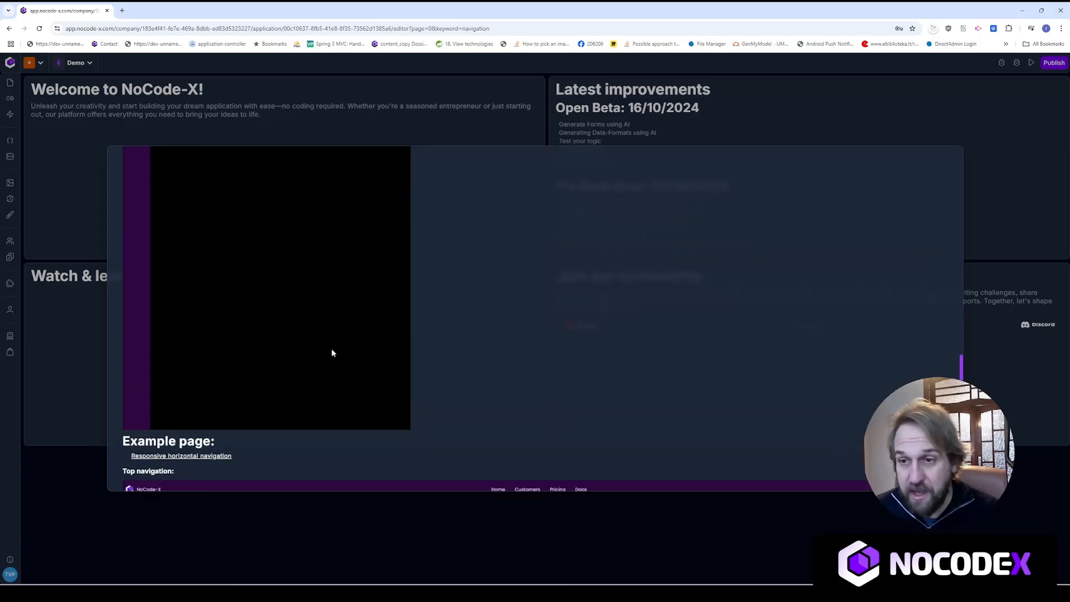
pyautogui.scroll(-2, 331, 352)
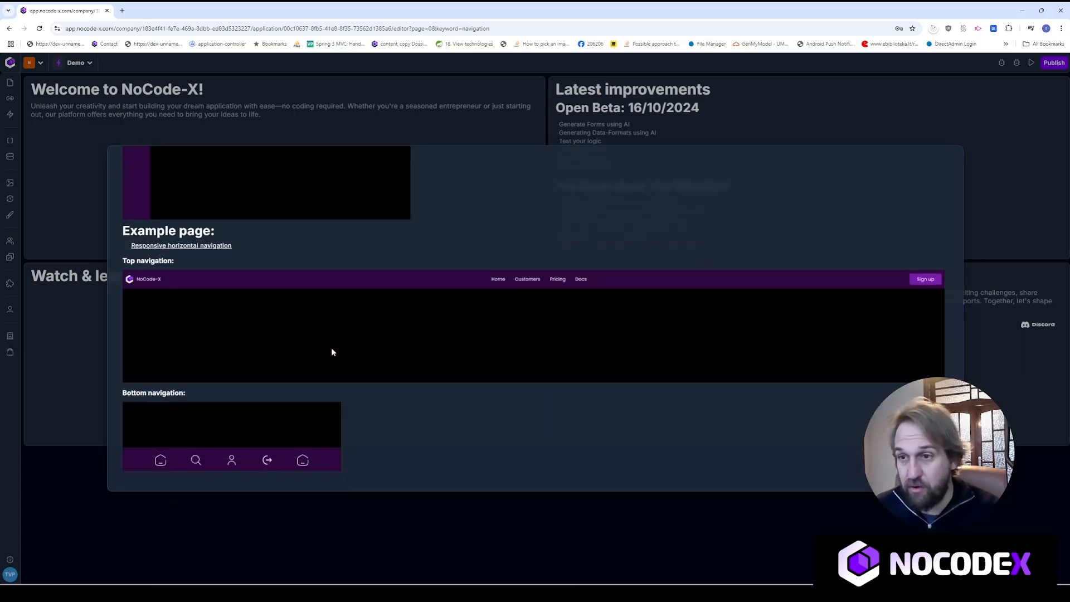
pyautogui.scroll(15, 272, 317)
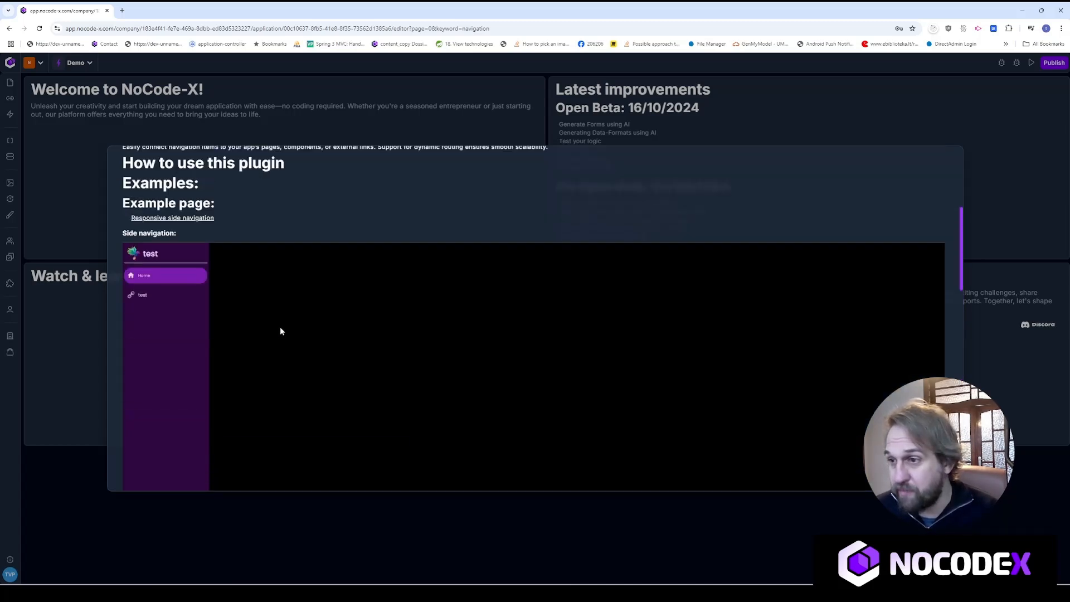
pyautogui.scroll(5, 280, 331)
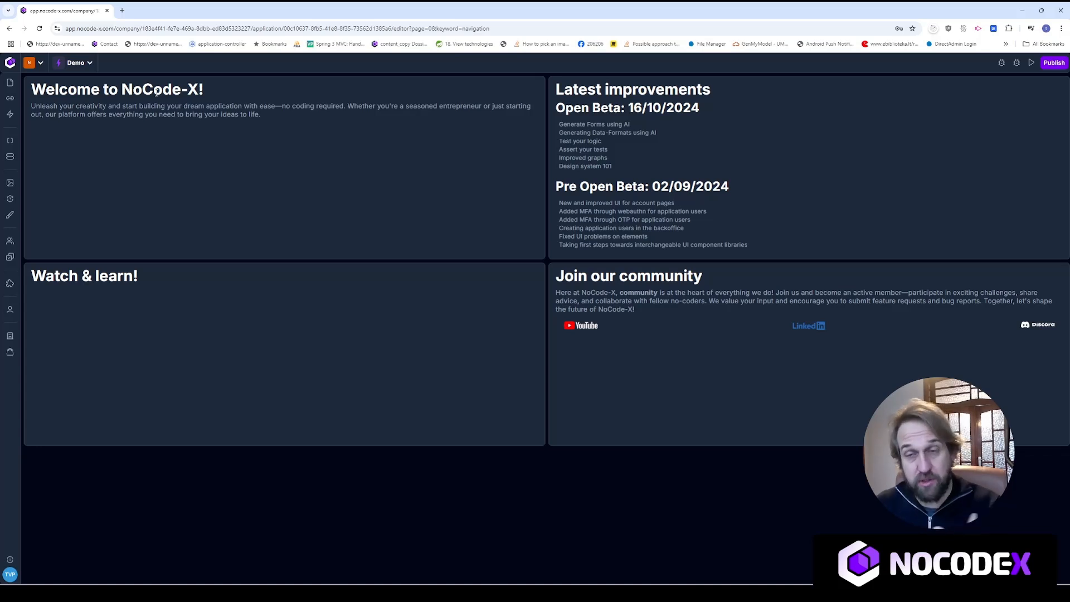
# Browse the application's templates, filter them to the Vanilla navigations plugin and search for "root"
pyautogui.click(10, 83)
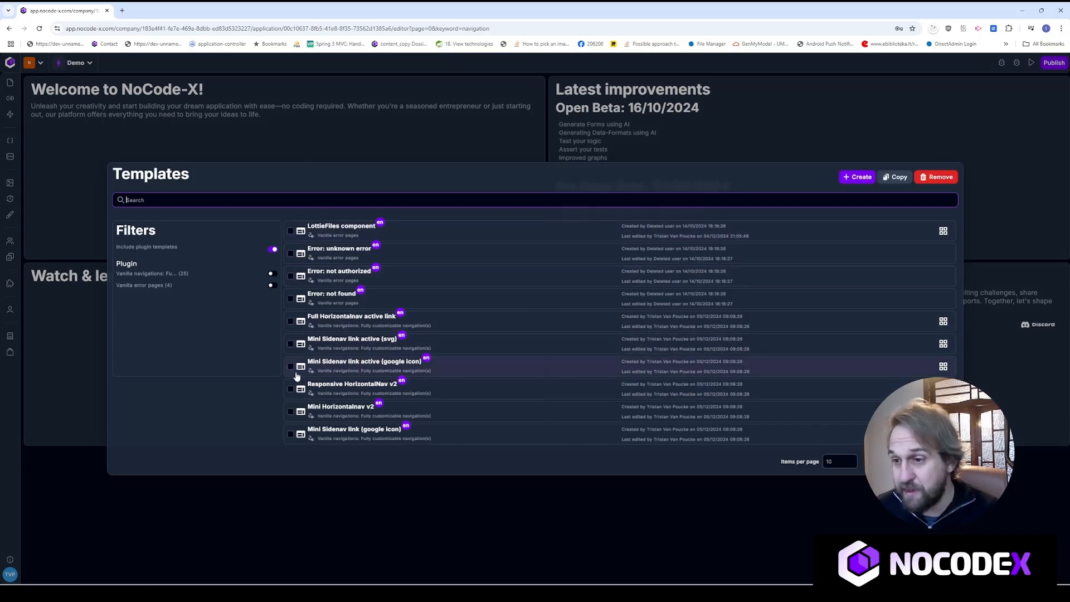
pyautogui.click(944, 462)
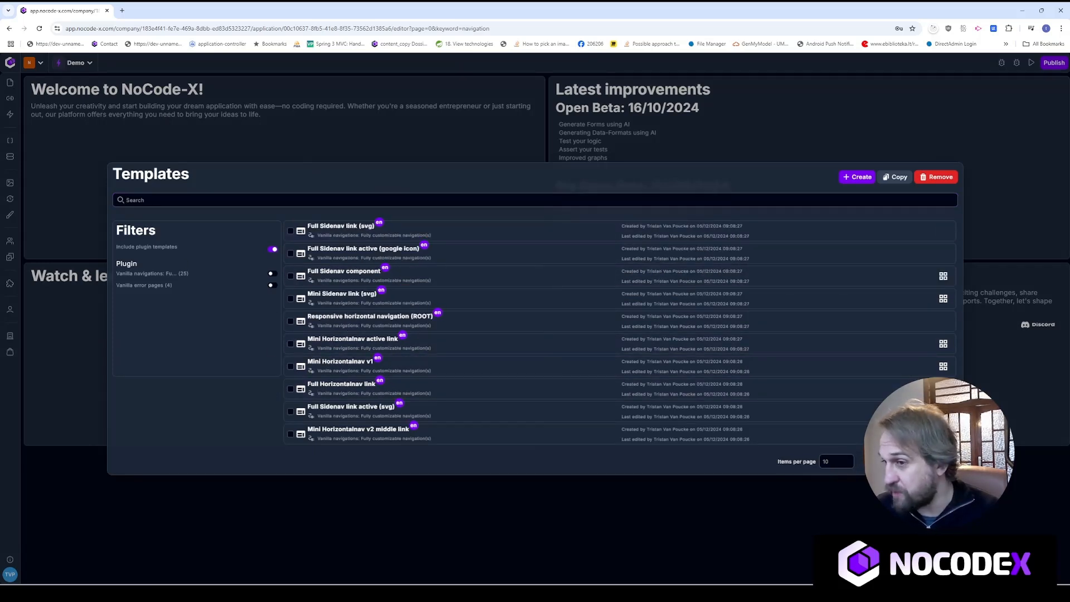
pyautogui.click(922, 462)
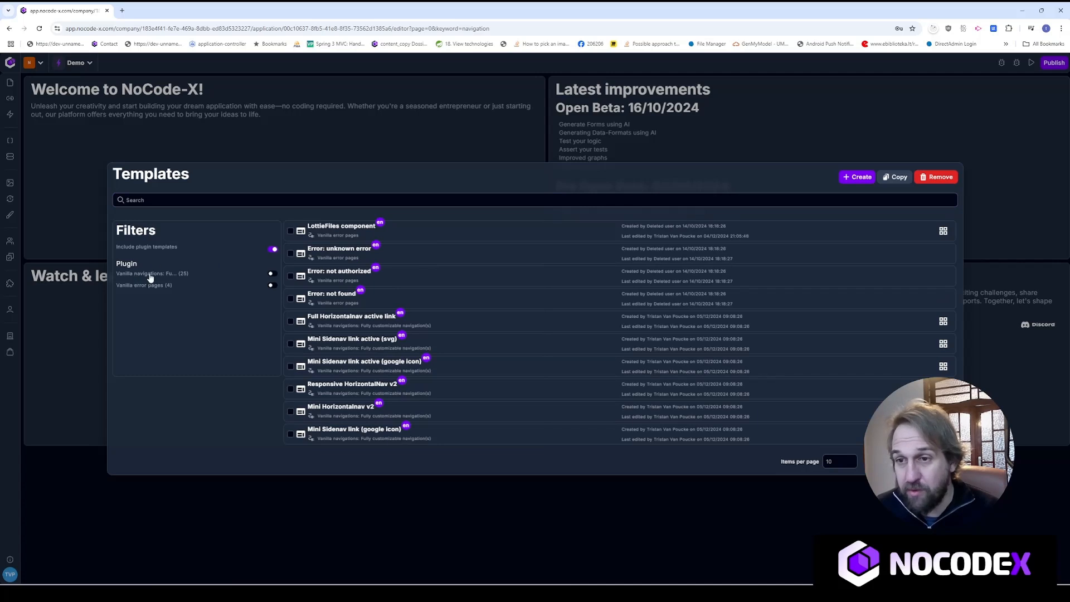
pyautogui.click(272, 277)
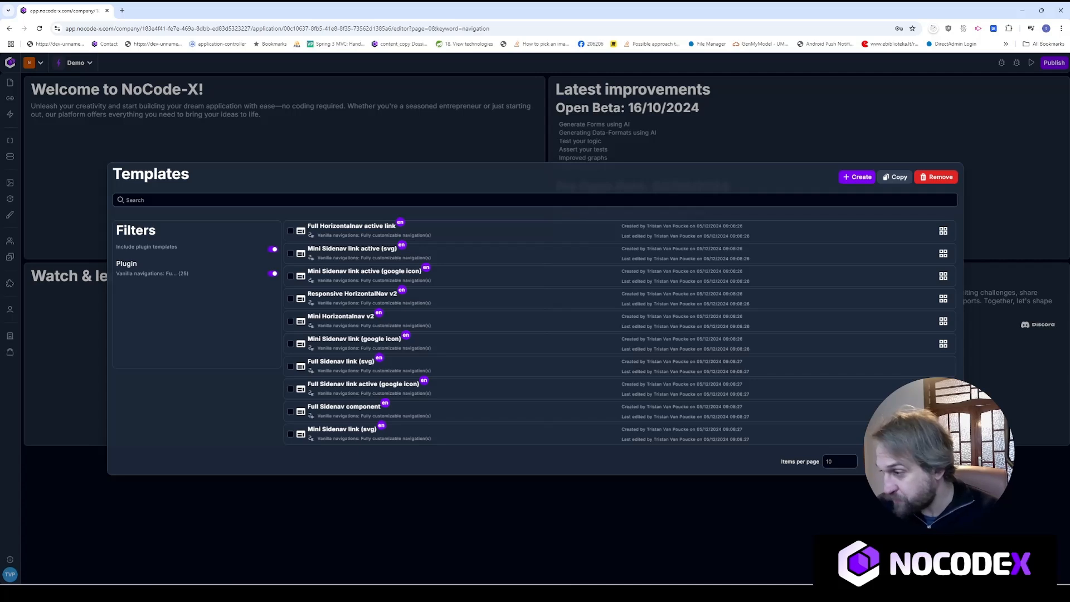
pyautogui.click(942, 462)
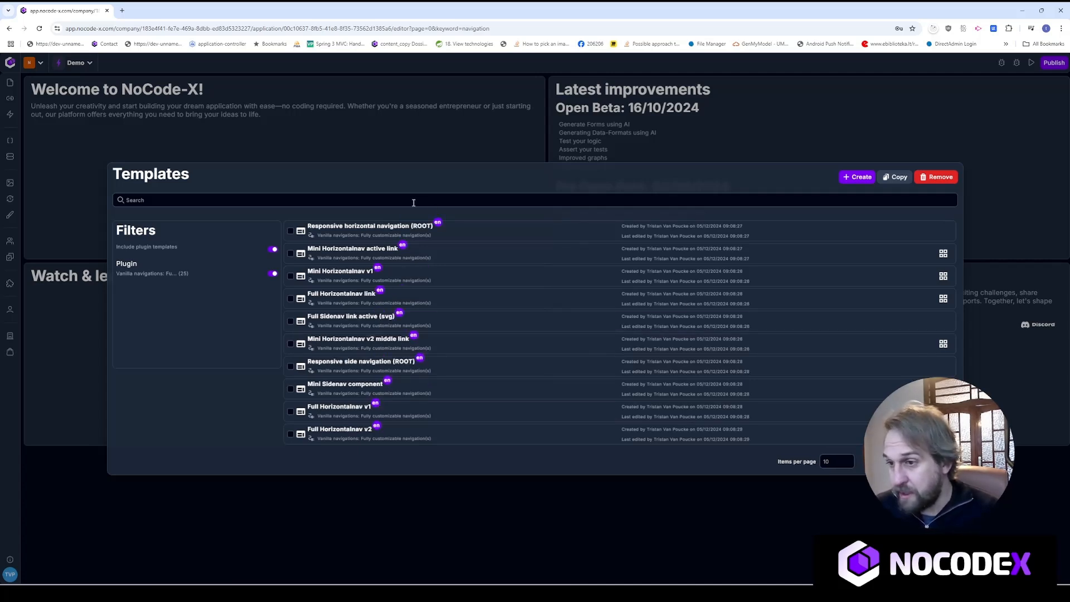
pyautogui.click(292, 202)
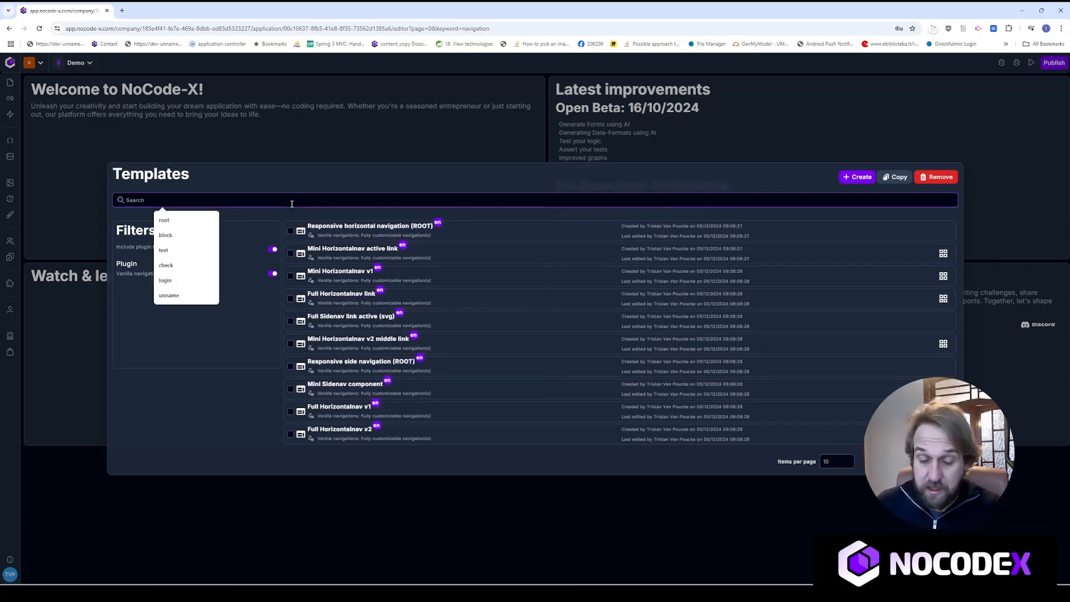
pyautogui.write('root')
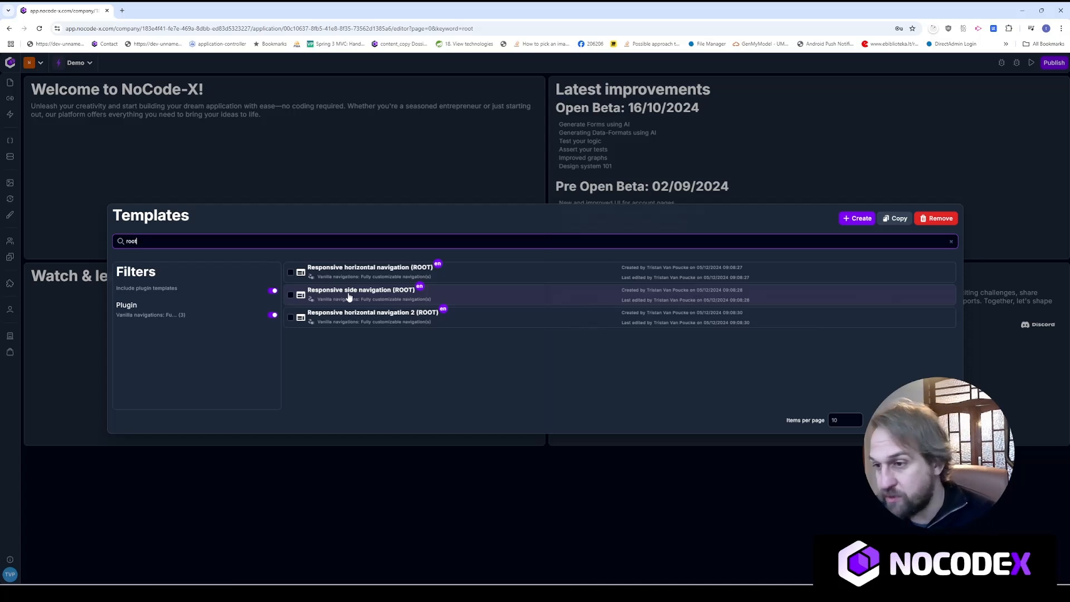
# Turn off the plugin filter, copy the Responsive side navigation (ROOT) template and open the copy
pyautogui.click(272, 315)
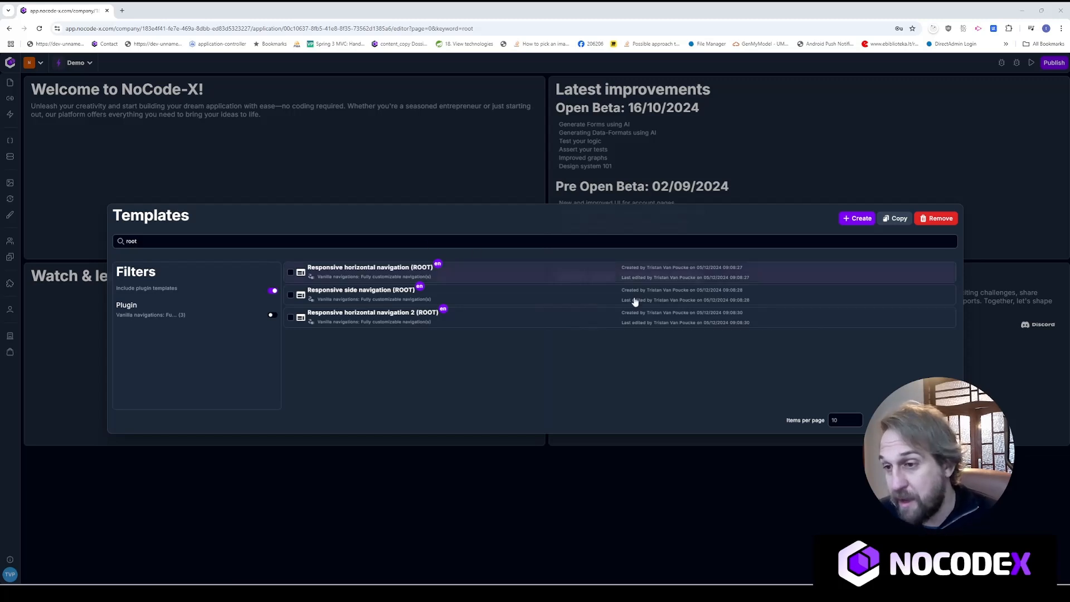
pyautogui.click(289, 294)
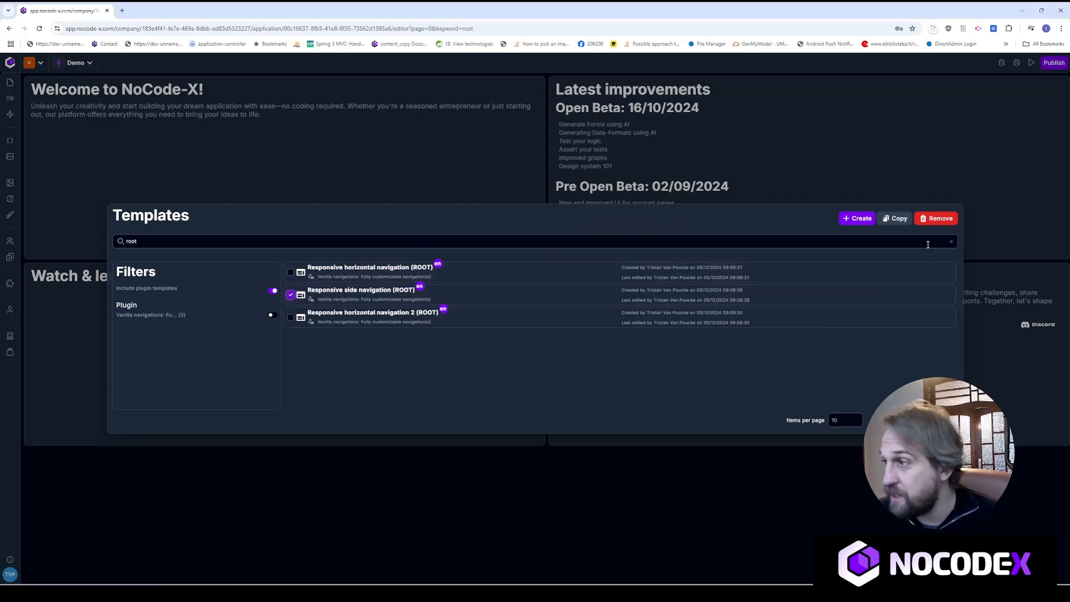
pyautogui.click(896, 219)
pyautogui.click(155, 246)
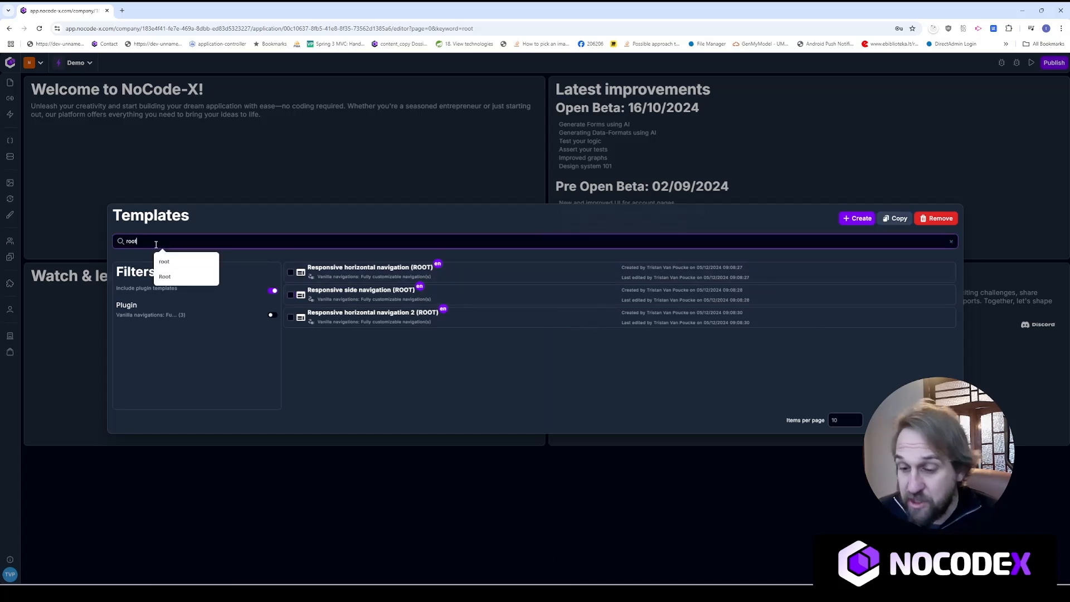
pyautogui.press('BackSpace')
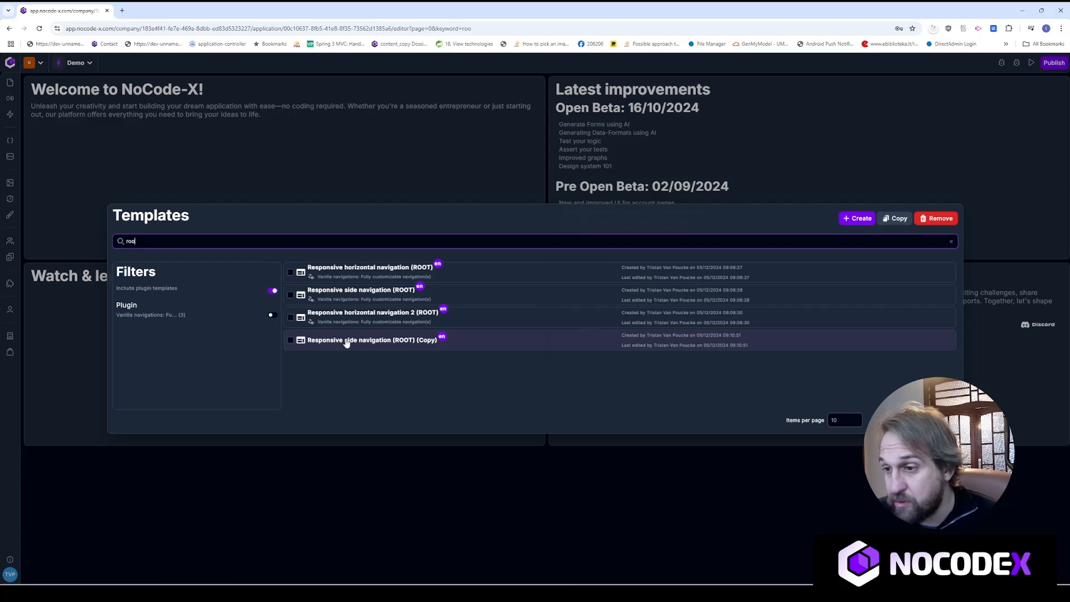
pyautogui.click(369, 345)
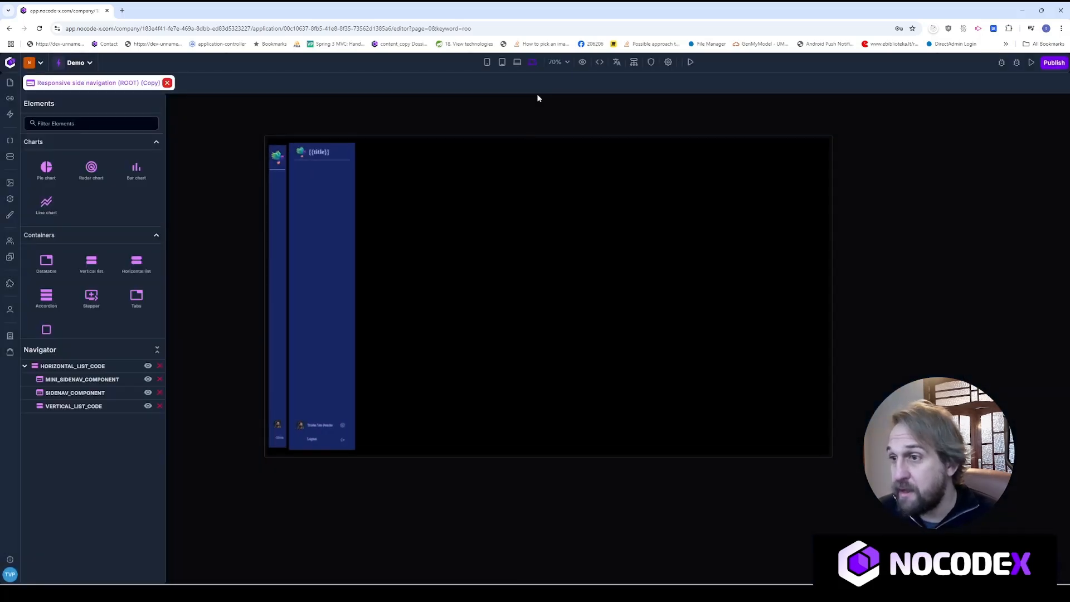
# Inspect the properties of the template's horizontal list, mini sidenav component, sidenav component and vertical list
pyautogui.click(71, 368)
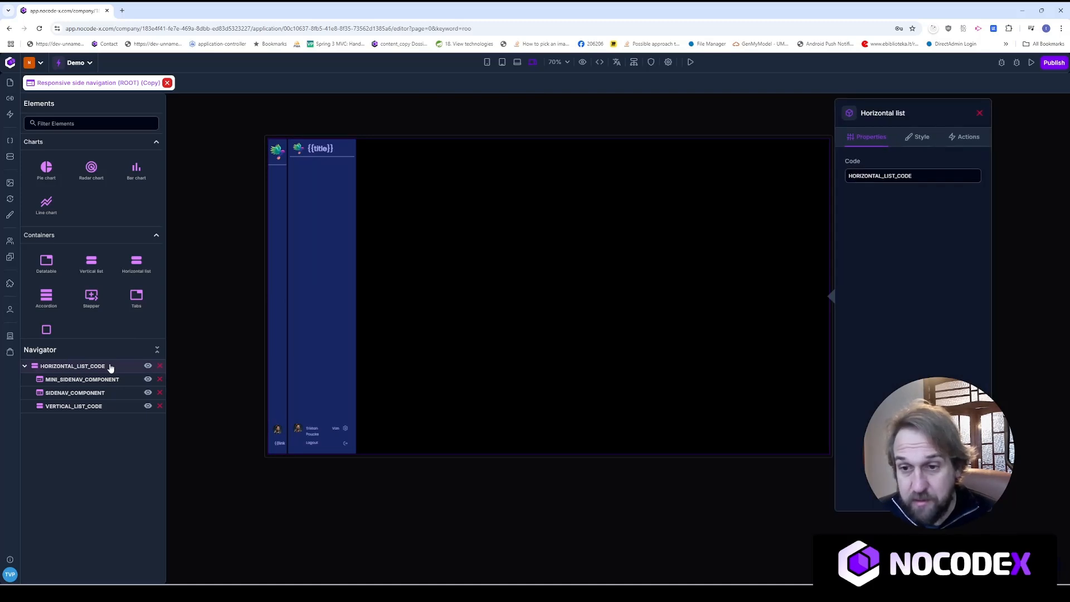
pyautogui.click(88, 383)
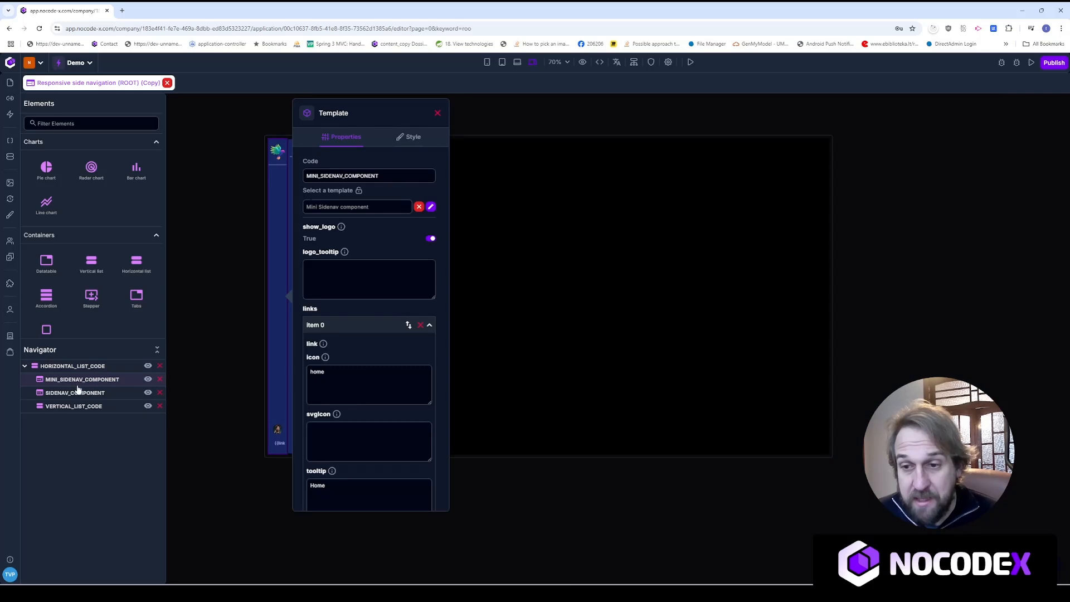
pyautogui.click(89, 397)
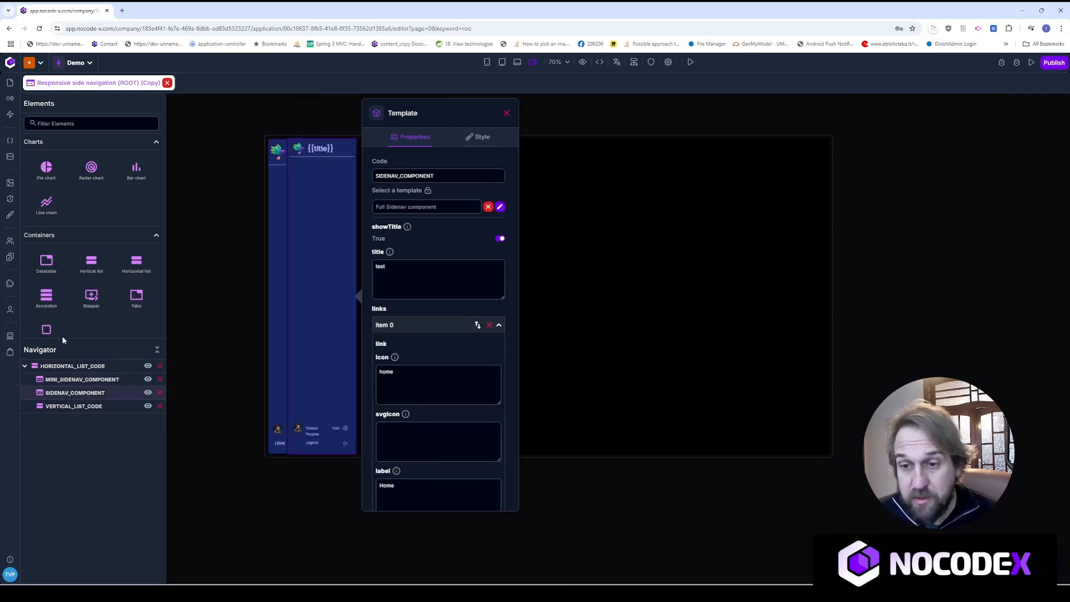
pyautogui.click(95, 407)
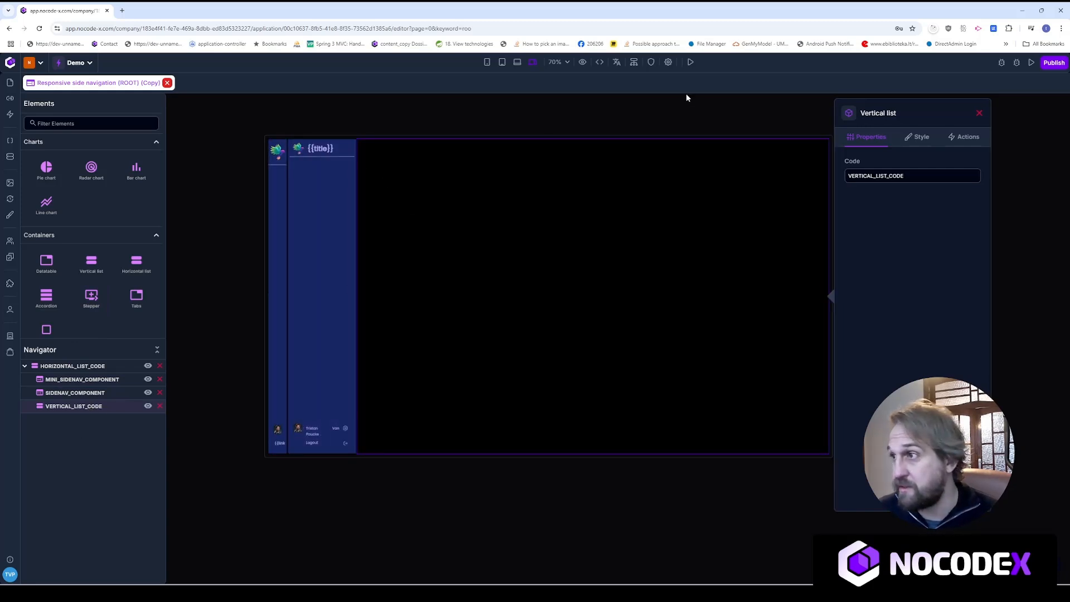
# Rename the copied side navigation template as Root and set its path to root
pyautogui.click(669, 63)
pyautogui.moveTo(271, 255); pyautogui.dragTo(145, 257)
pyautogui.write('Root')
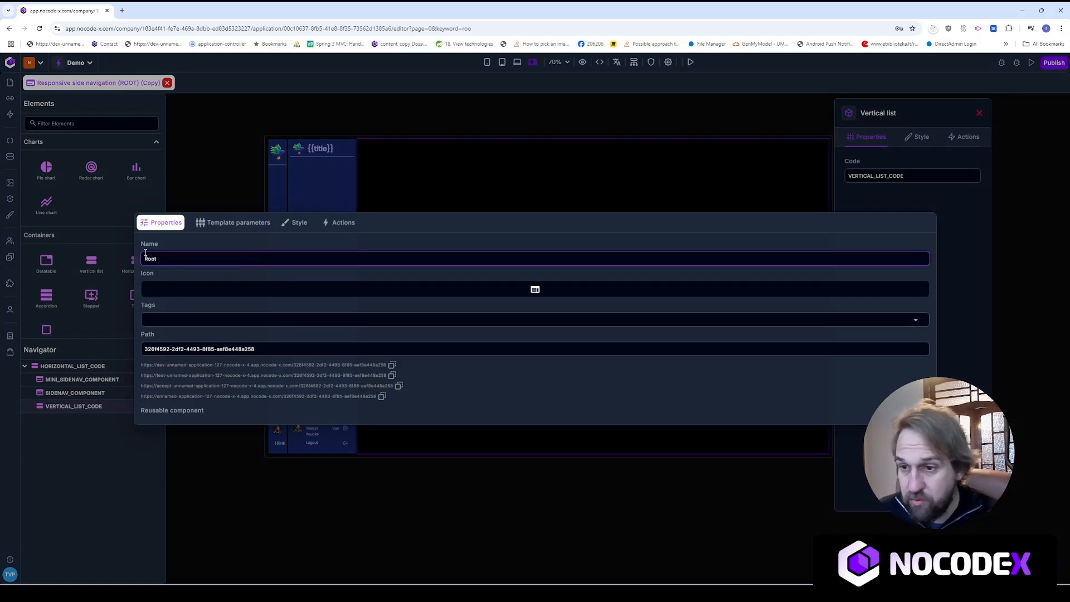
pyautogui.moveTo(296, 350); pyautogui.dragTo(121, 347)
pyautogui.write('root')
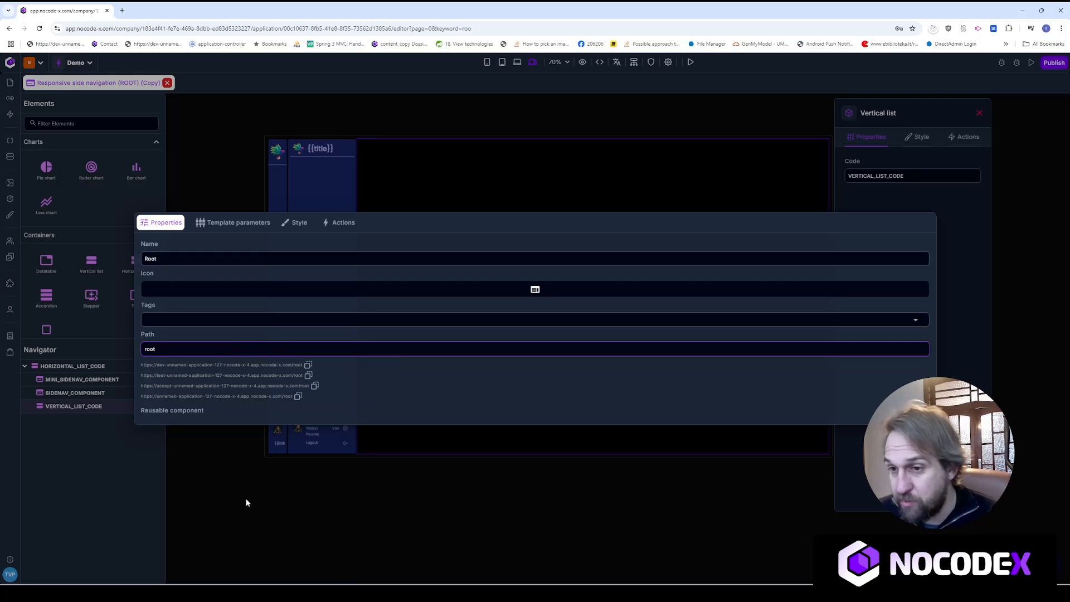
pyautogui.click(225, 496)
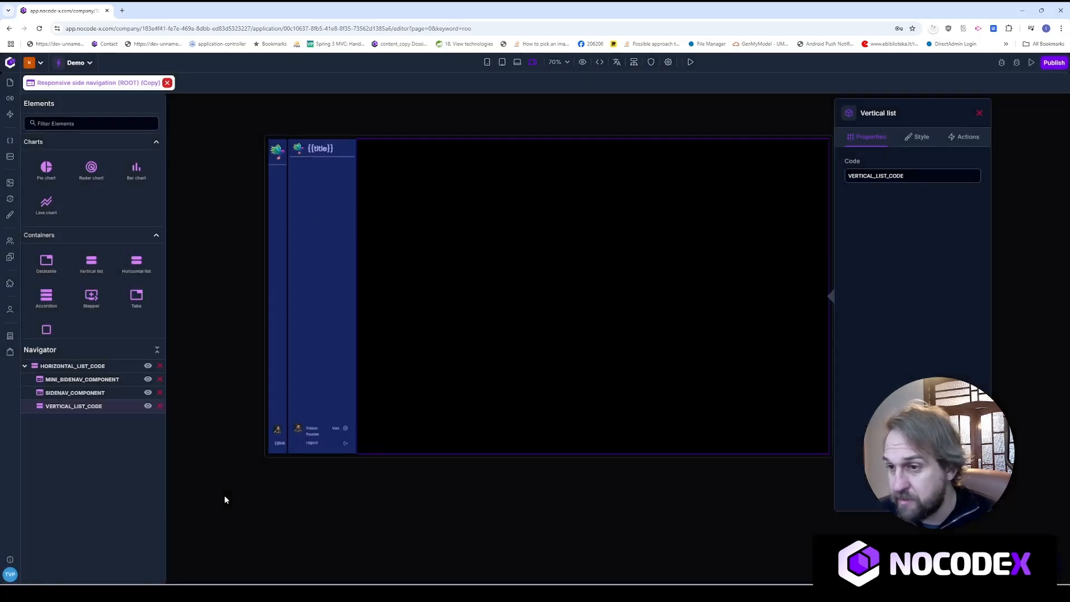
pyautogui.click(322, 106)
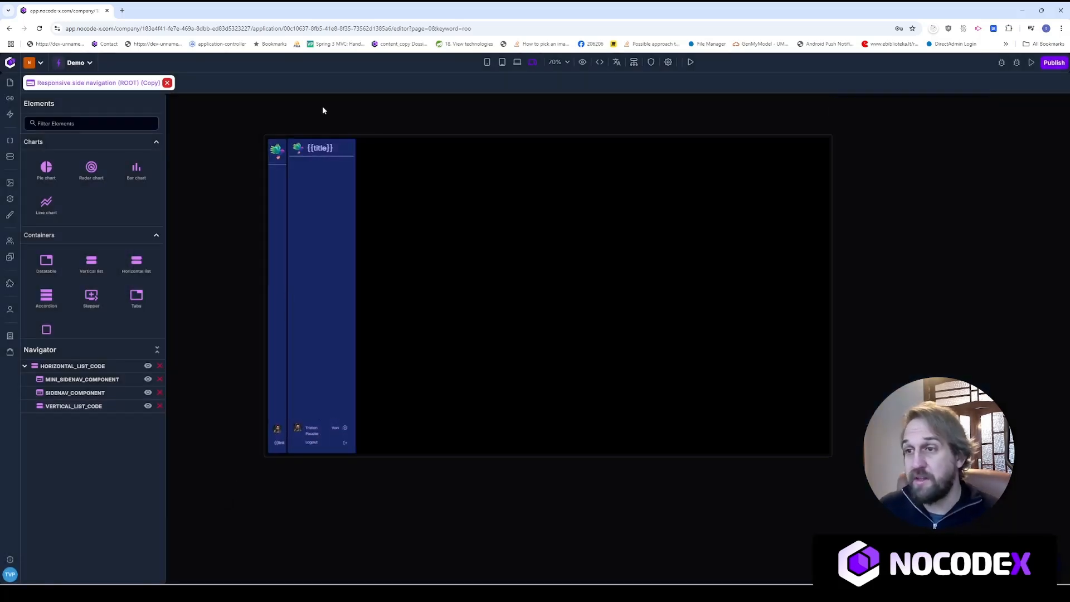
# Select the Root template's vertical list to view its properties, close them, and add two child templates under Root
pyautogui.click(70, 411)
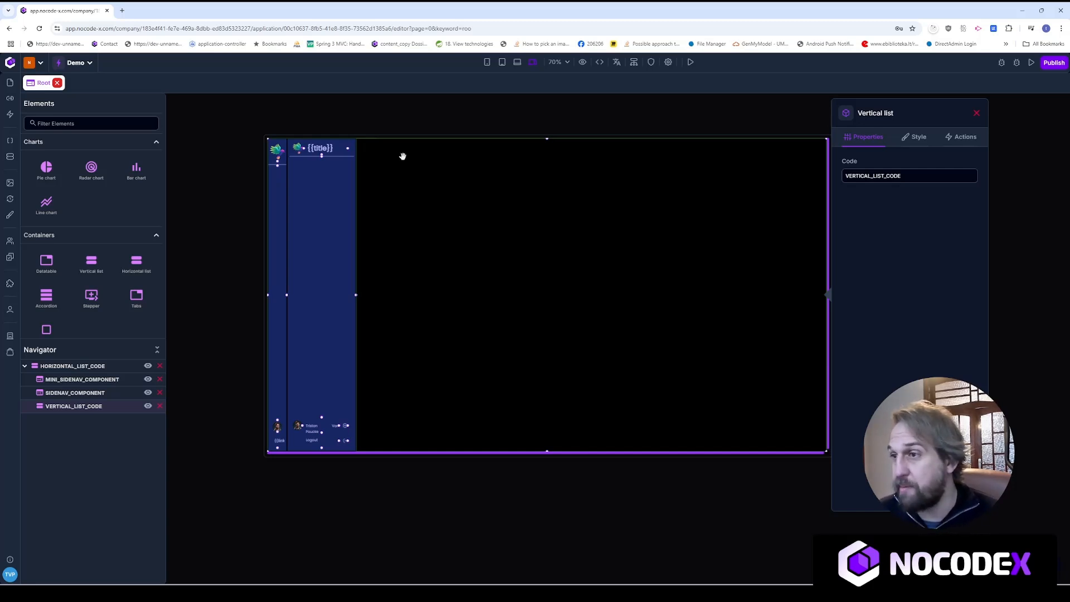
pyautogui.click(423, 122)
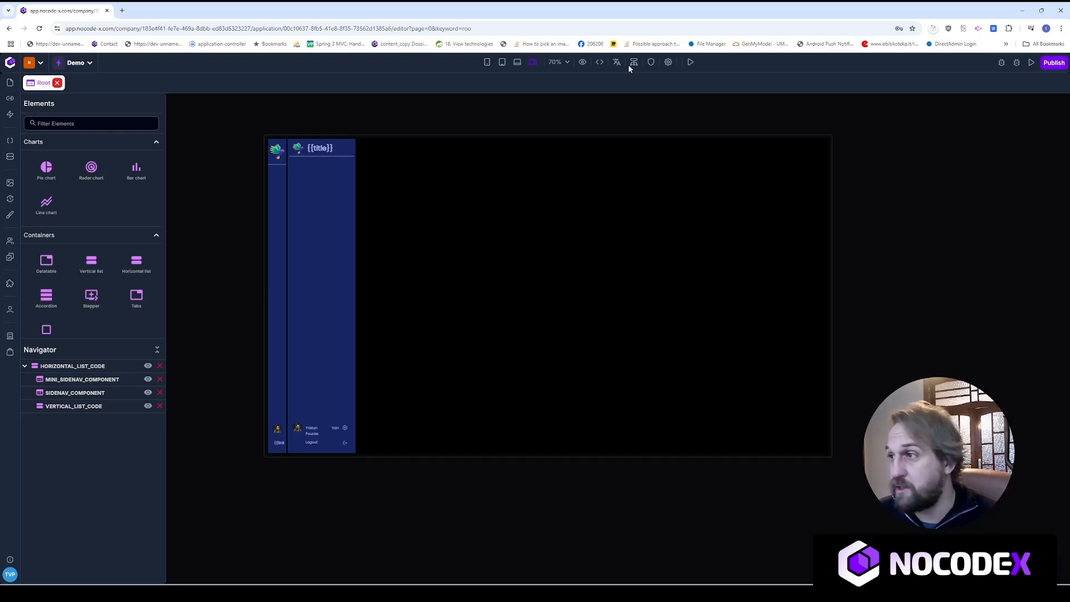
pyautogui.click(635, 63)
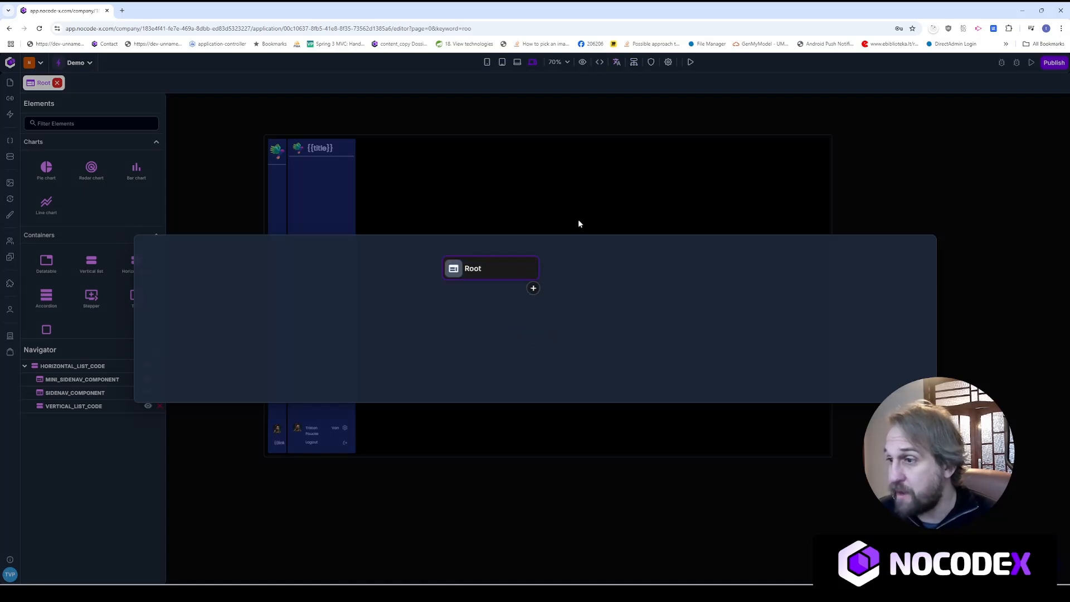
pyautogui.click(534, 289)
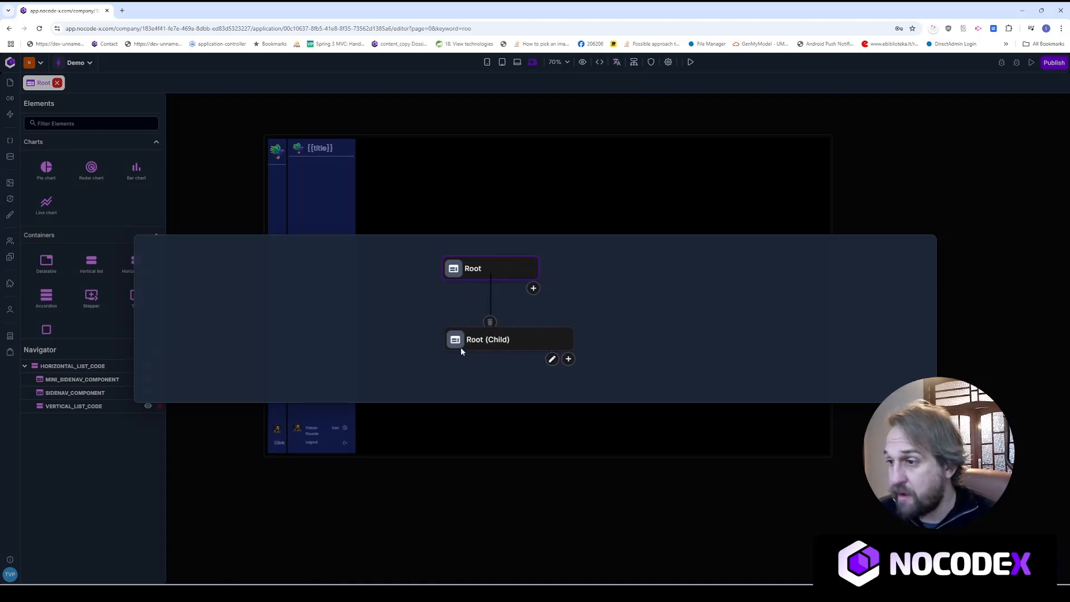
pyautogui.click(534, 289)
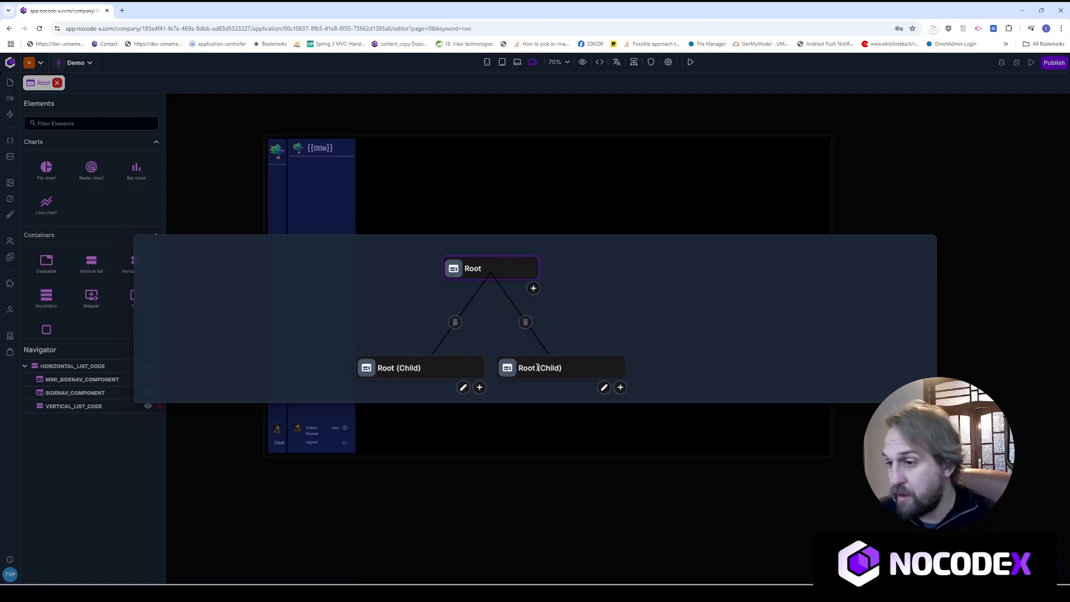
# Open Root's first child template, rename it as Home and set its path to home
pyautogui.click(463, 388)
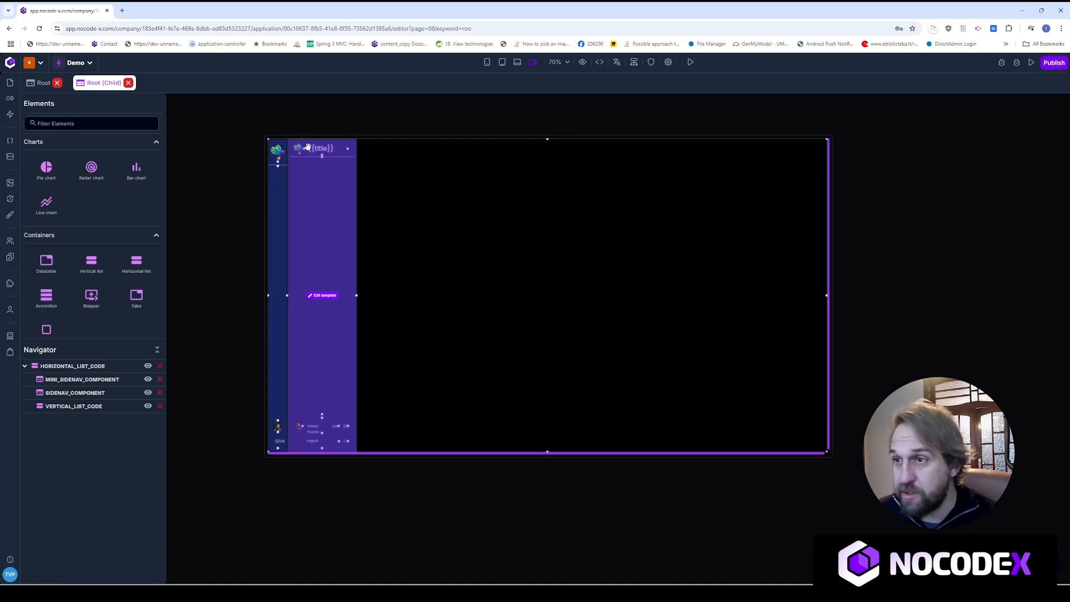
pyautogui.click(668, 63)
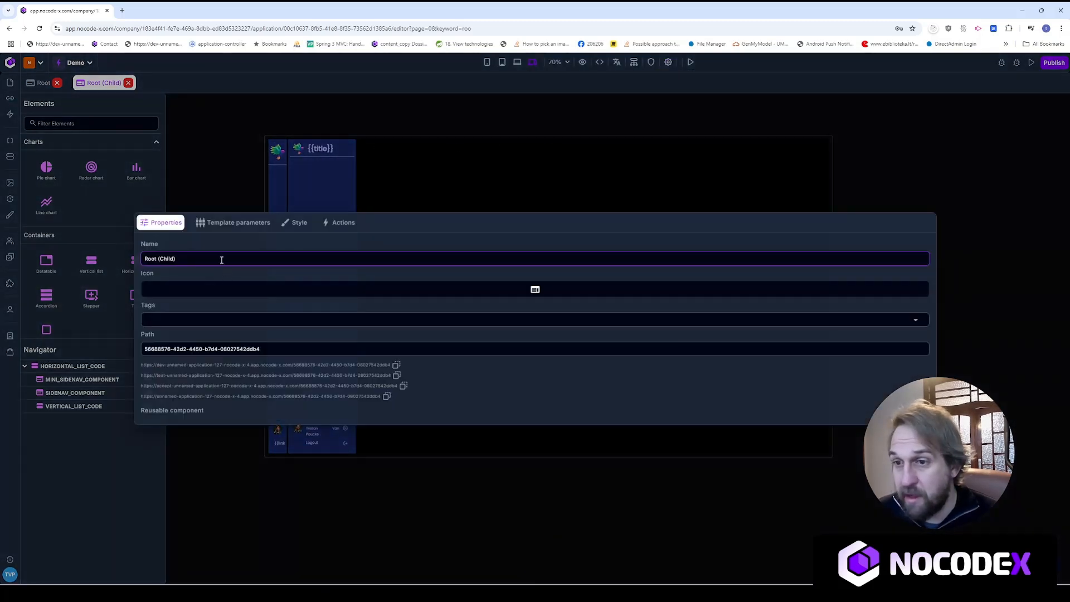
pyautogui.write('Home')
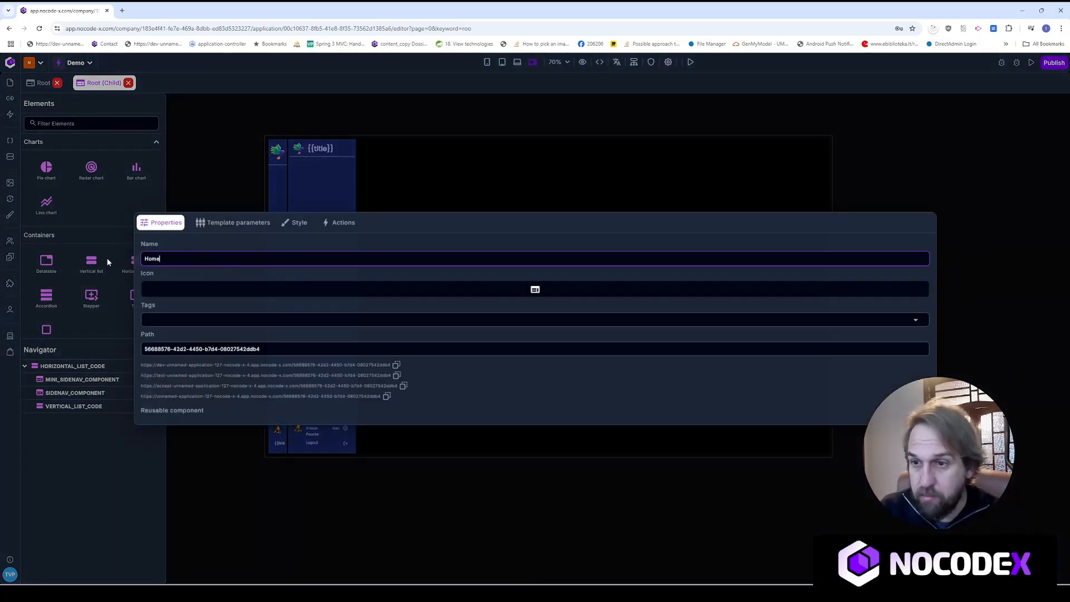
pyautogui.moveTo(266, 349); pyautogui.dragTo(140, 353)
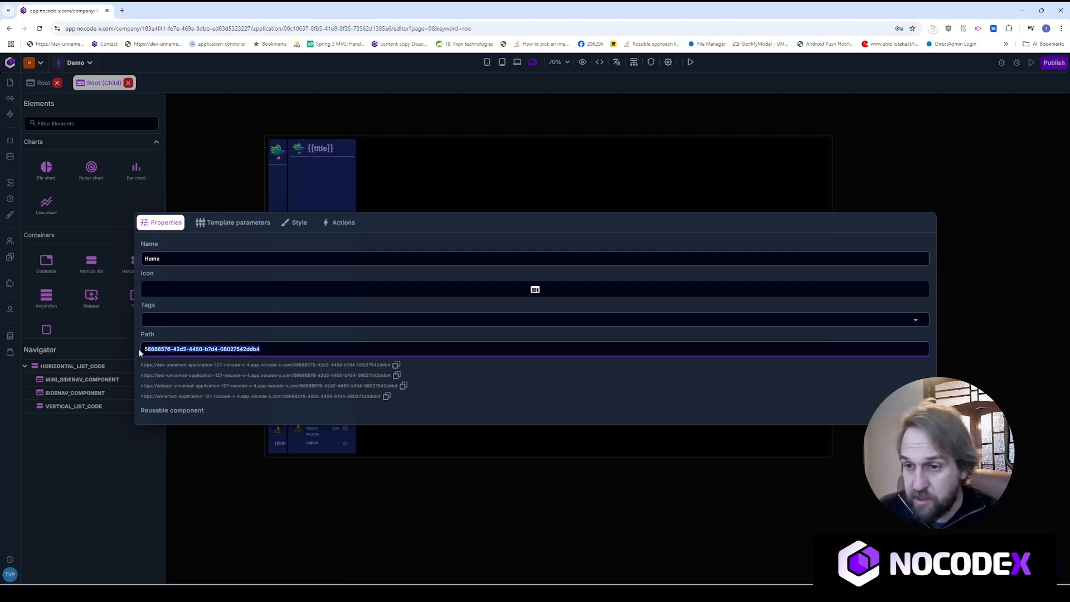
pyautogui.write('ho')
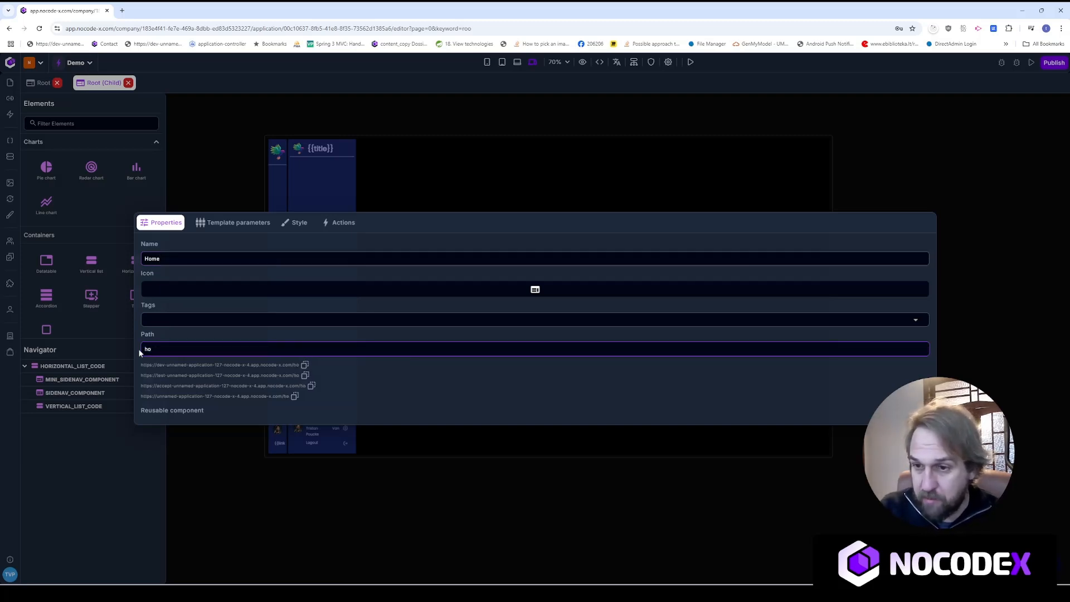
pyautogui.write('me')
pyautogui.click(200, 165)
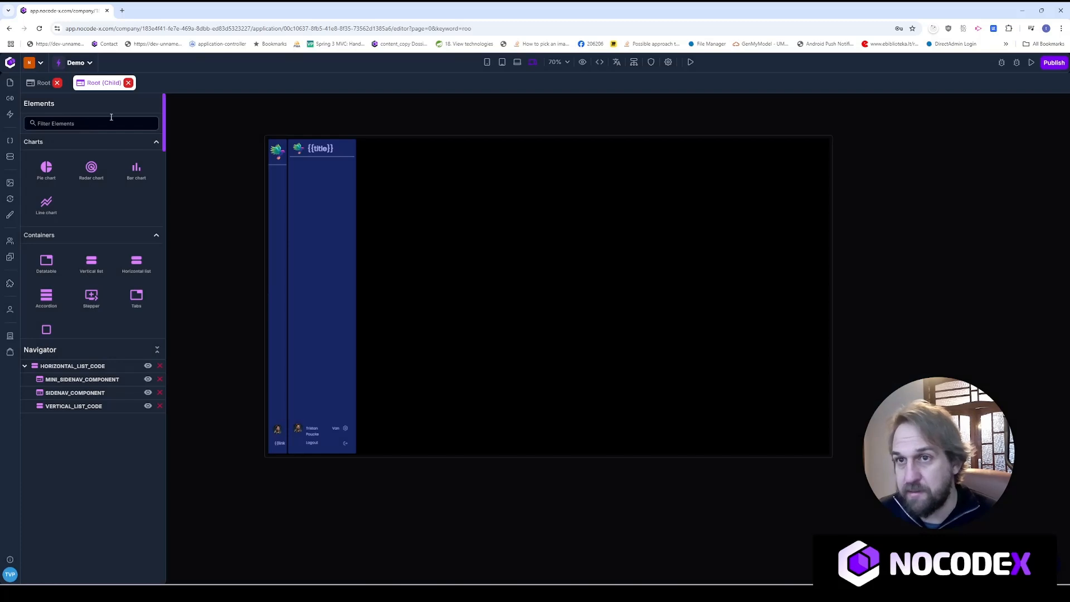
# Open Root's second child template from the Root hierarchy, rename it as Overview and set its path to overview
pyautogui.click(42, 83)
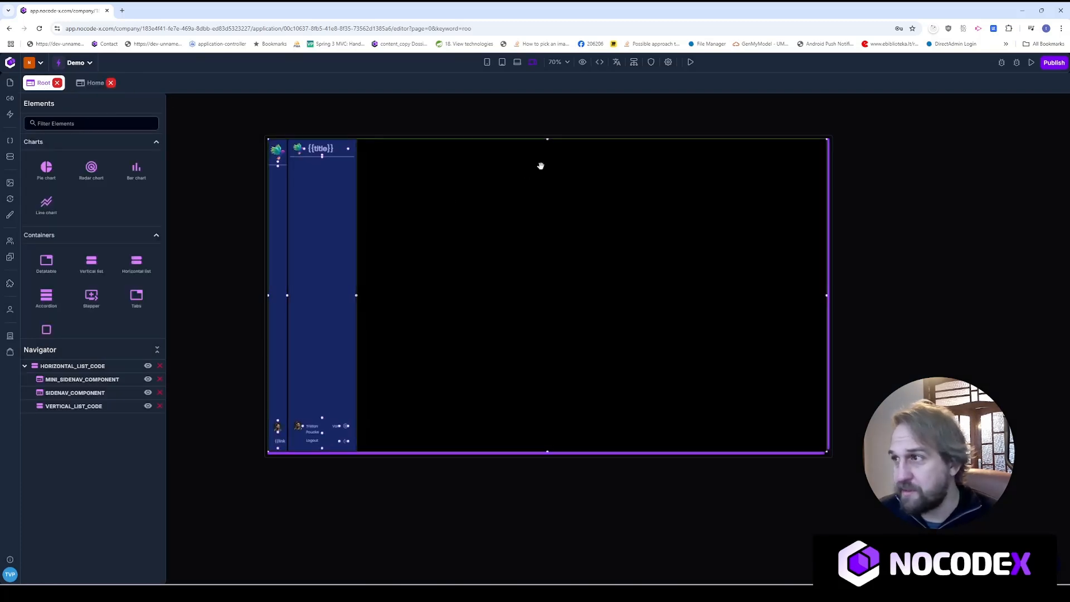
pyautogui.click(634, 62)
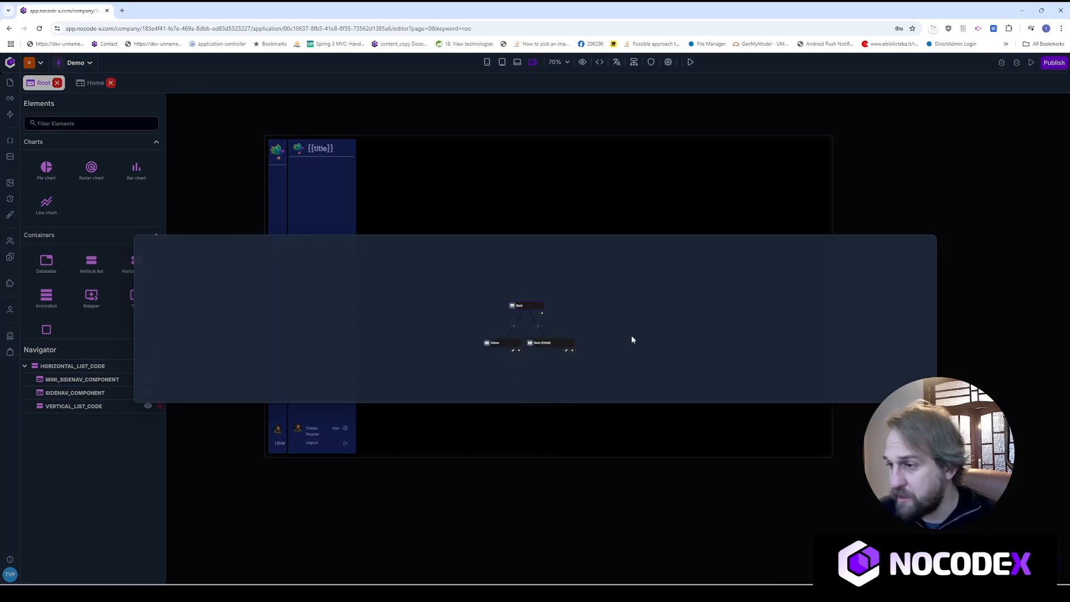
pyautogui.scroll(3, 536, 325)
pyautogui.click(530, 315)
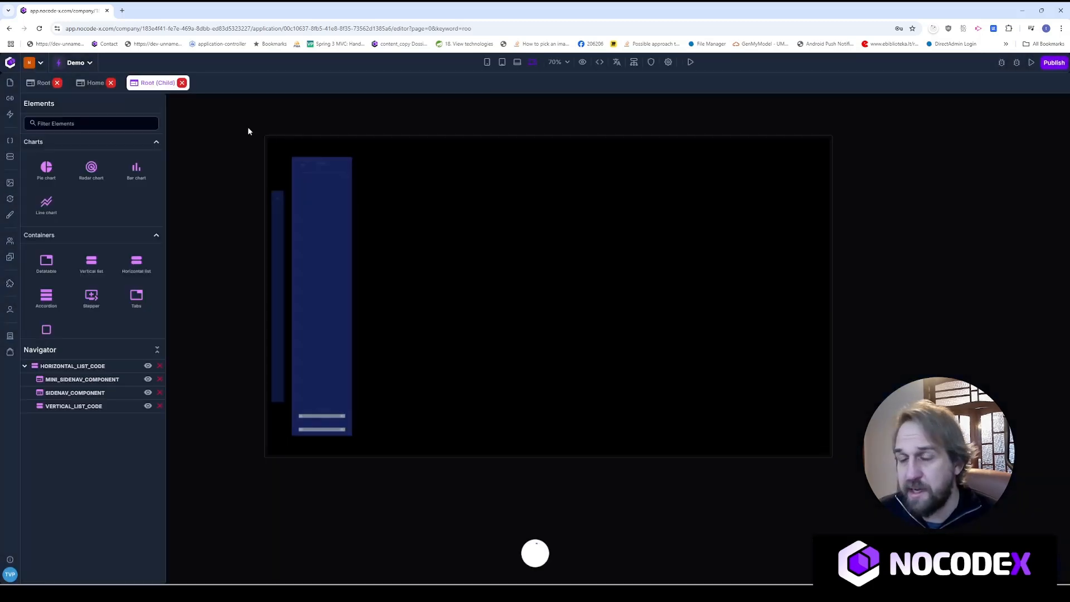
pyautogui.click(667, 62)
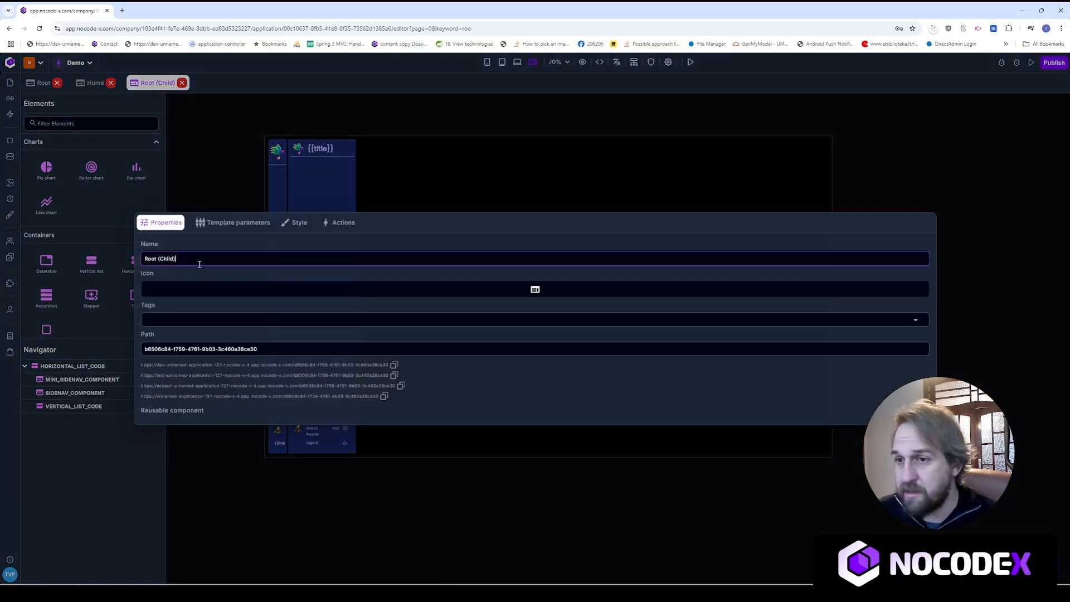
pyautogui.moveTo(200, 264); pyautogui.dragTo(107, 255)
pyautogui.write('Over')
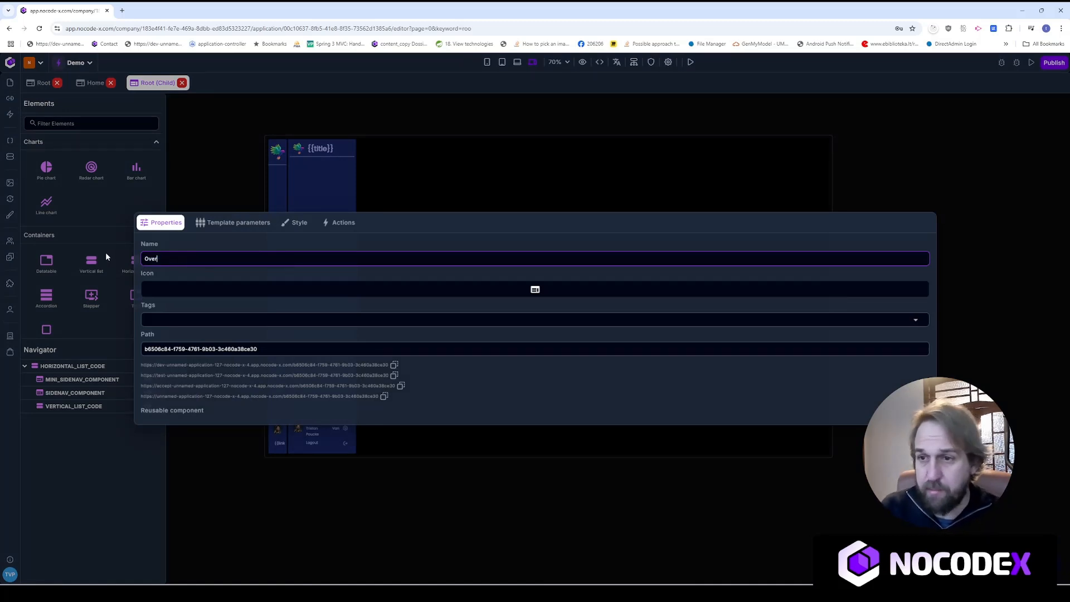
pyautogui.write('view')
pyautogui.press('Tab')
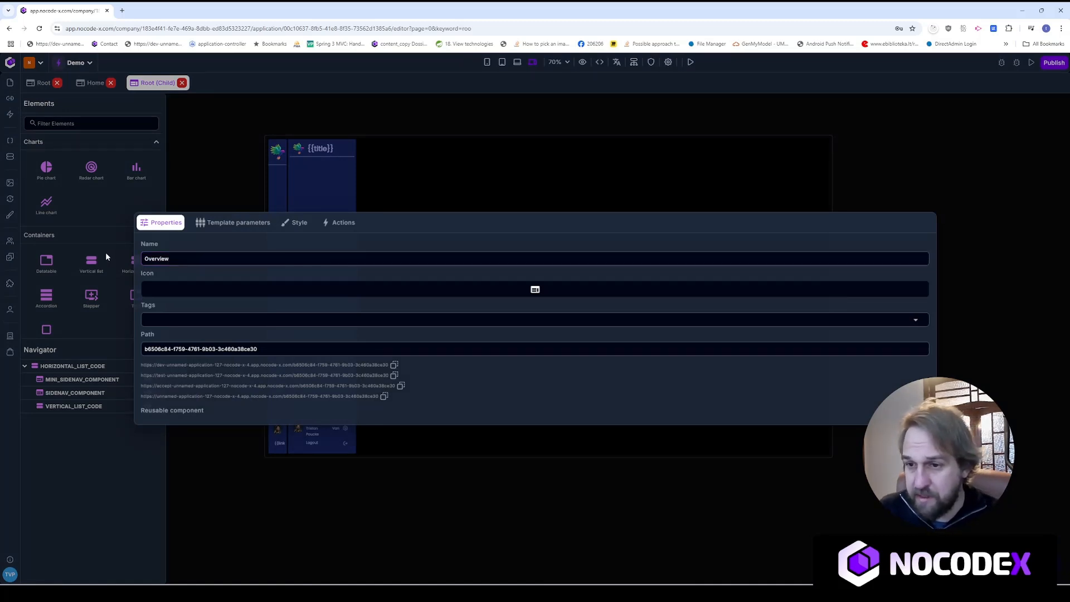
pyautogui.moveTo(259, 349); pyautogui.dragTo(118, 349)
pyautogui.write('ov')
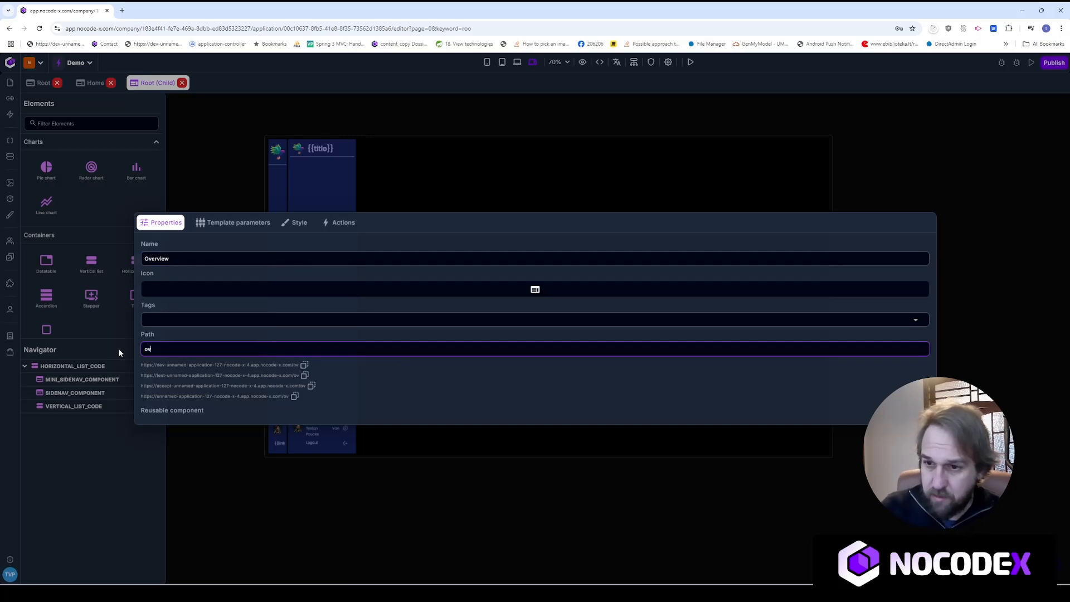
pyautogui.write('erview')
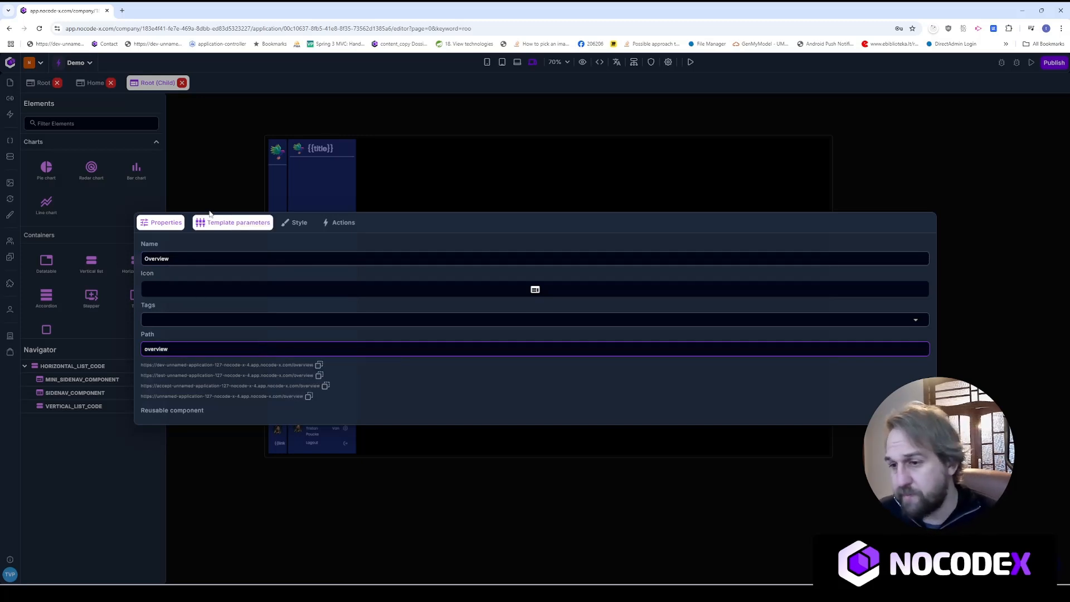
pyautogui.click(212, 195)
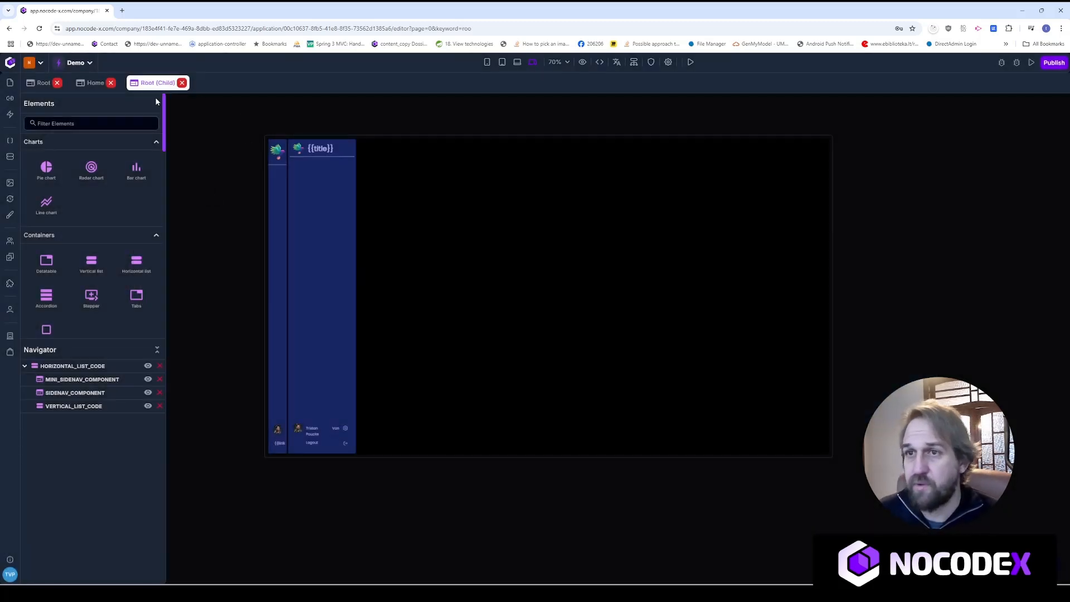
# Add a Title element to the empty vertical list in the Home template
pyautogui.click(86, 87)
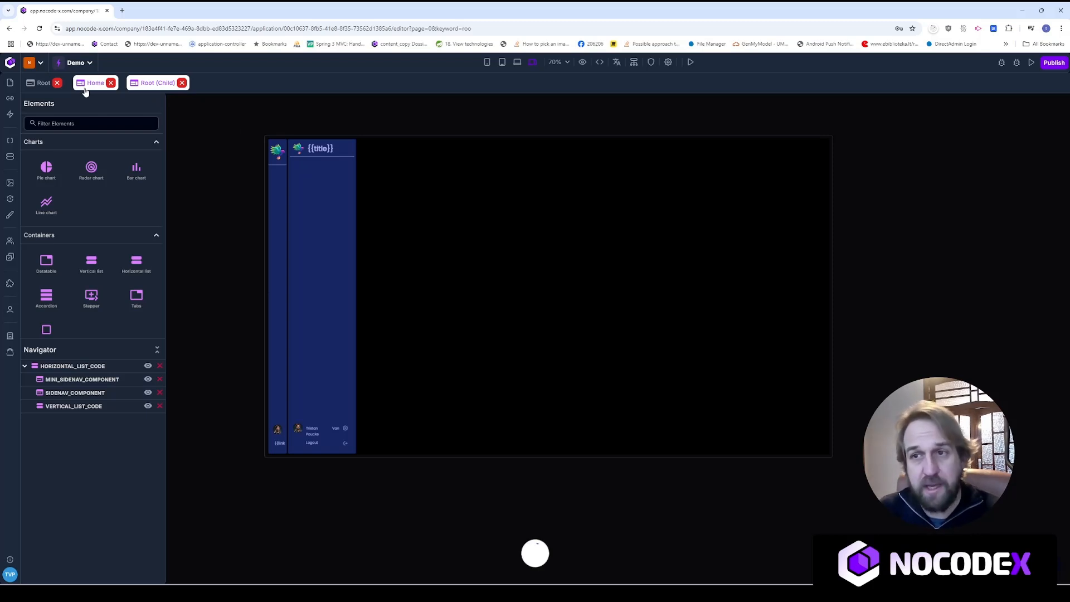
pyautogui.click(94, 122)
pyautogui.write('title')
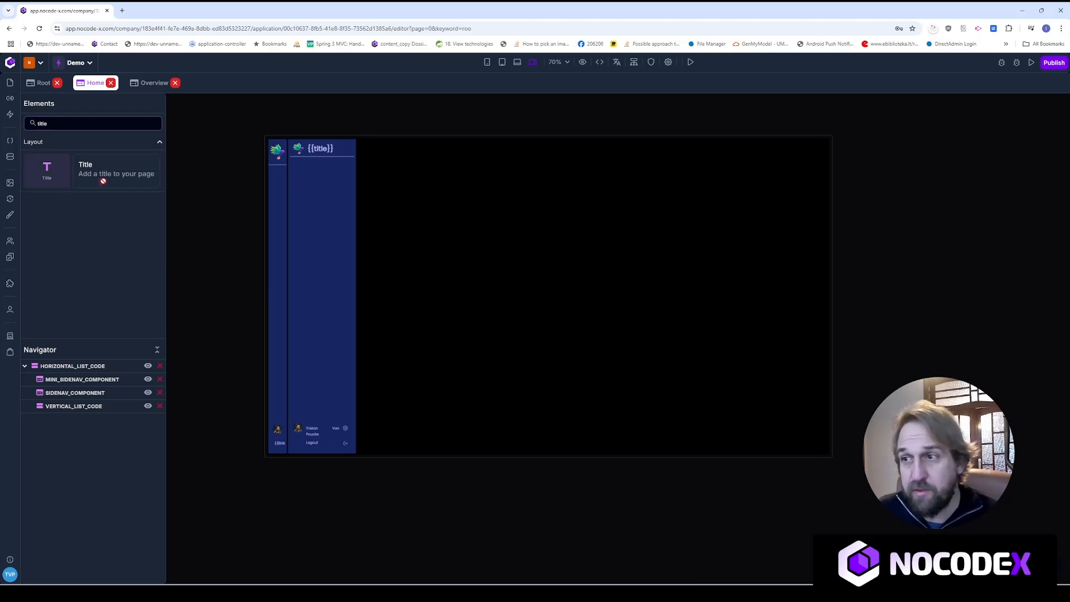
pyautogui.moveTo(100, 177); pyautogui.dragTo(404, 176)
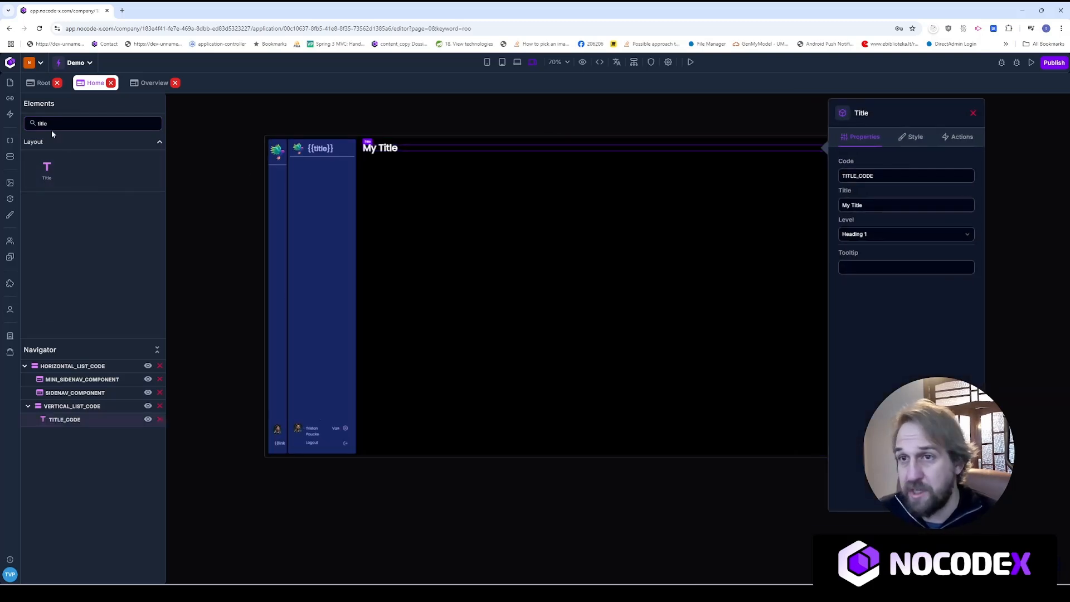
# Add a Title element to the empty vertical list in the Overview template
pyautogui.click(162, 87)
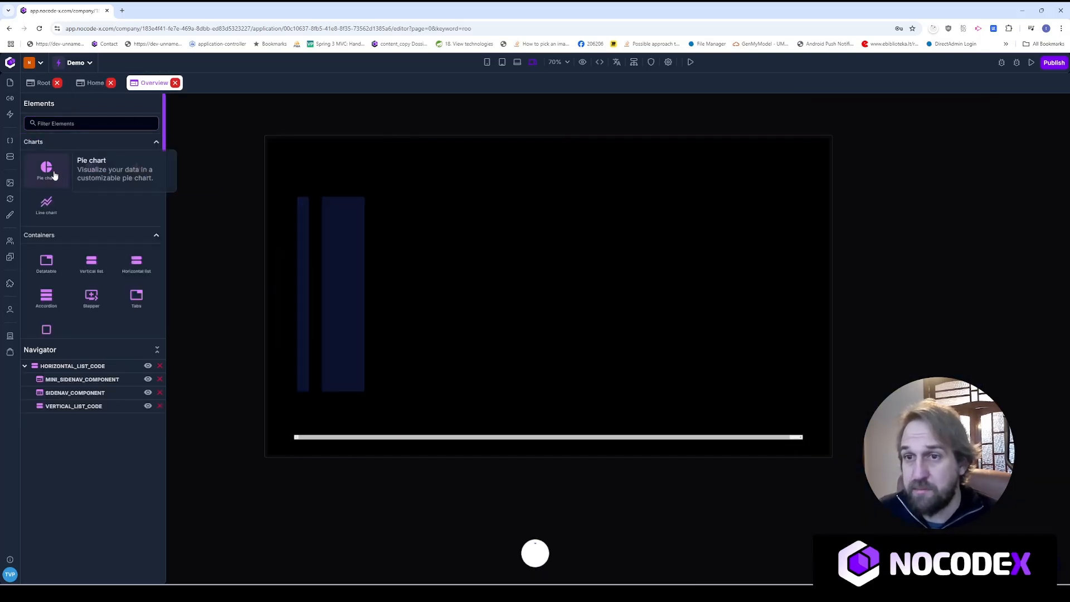
pyautogui.click(65, 124)
pyautogui.write('title')
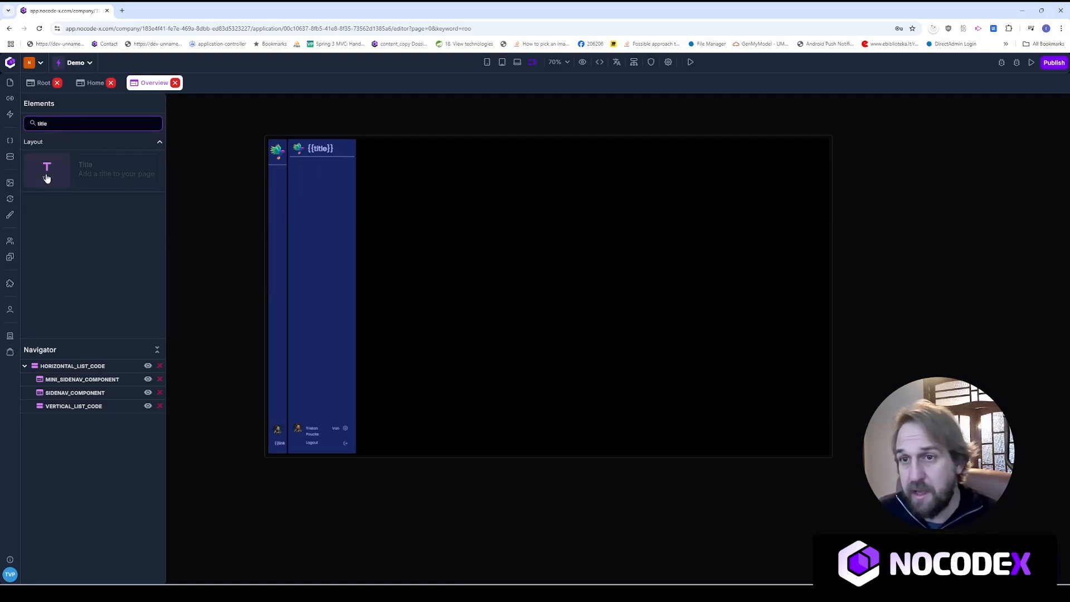
pyautogui.moveTo(47, 171); pyautogui.dragTo(296, 222)
# Set the text of the Home template's title element to Home
pyautogui.click(90, 84)
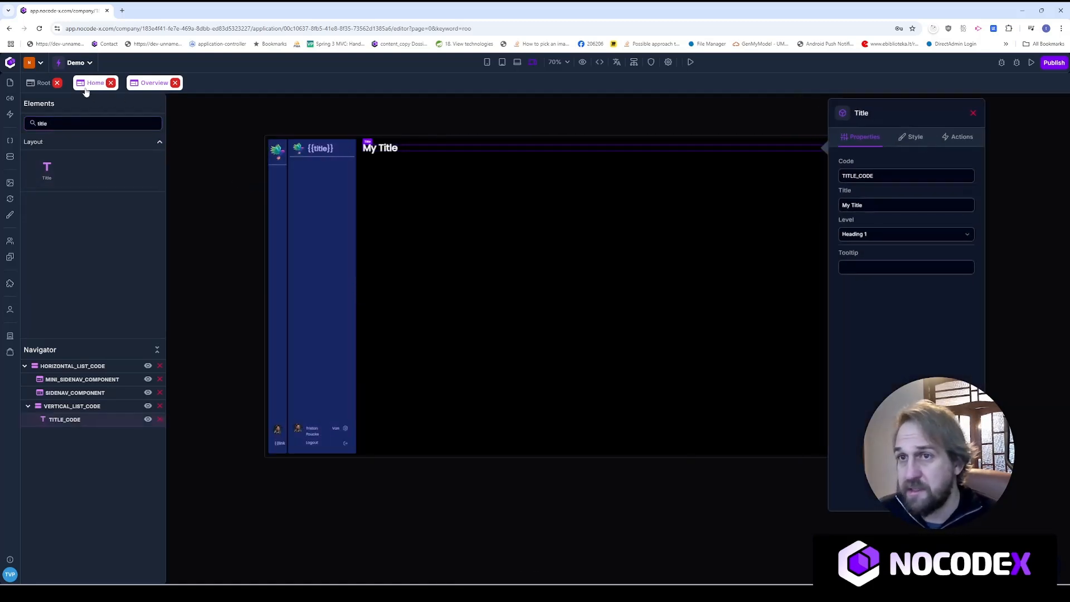
pyautogui.click(413, 152)
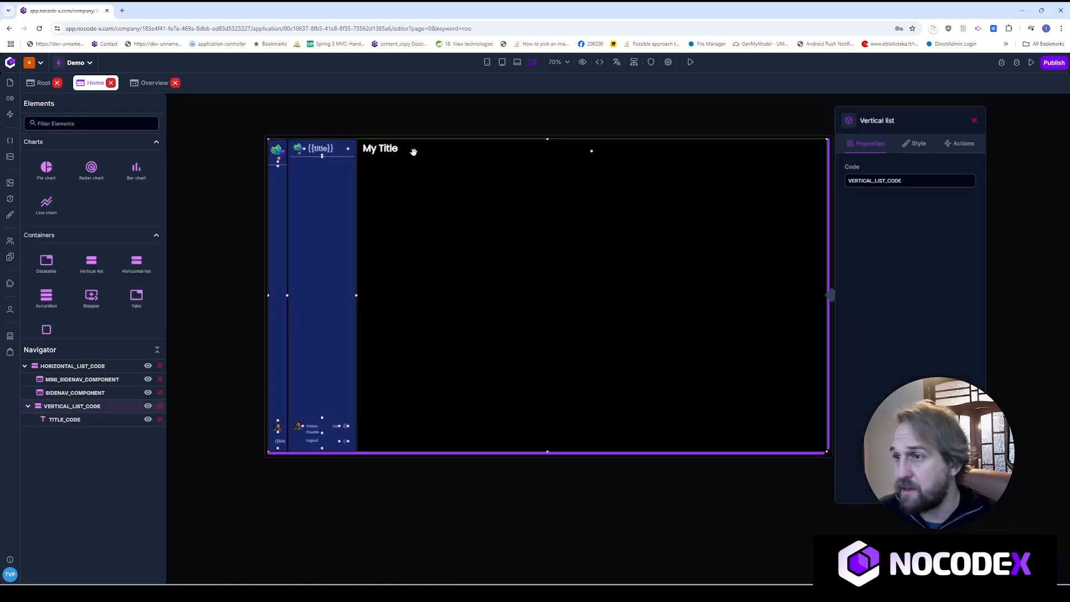
pyautogui.click(384, 149)
pyautogui.click(876, 203)
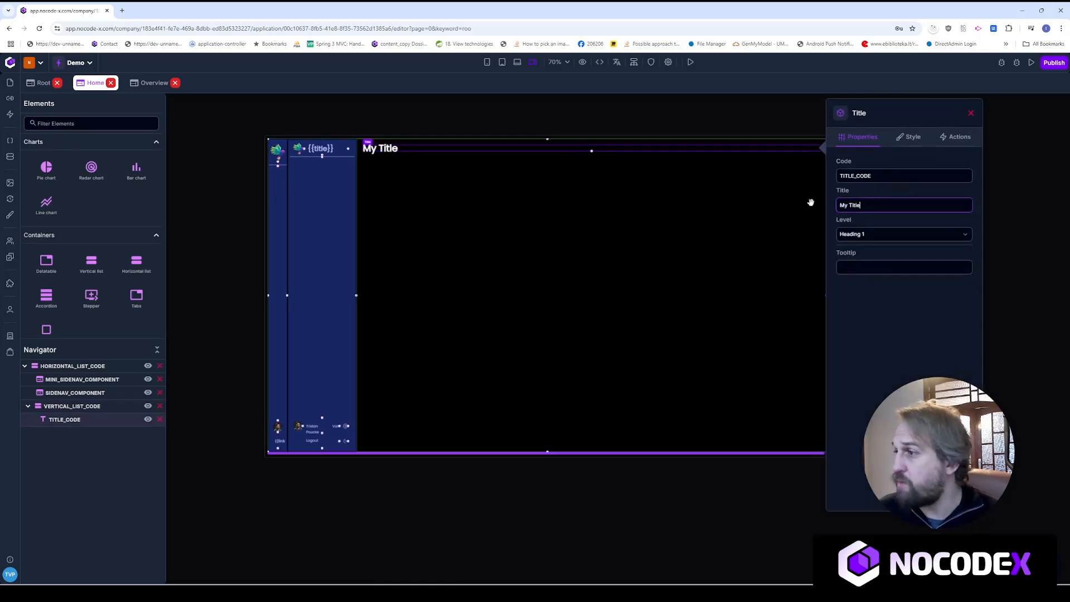
pyautogui.hotkey('ctrl', 'a')
pyautogui.write('Home')
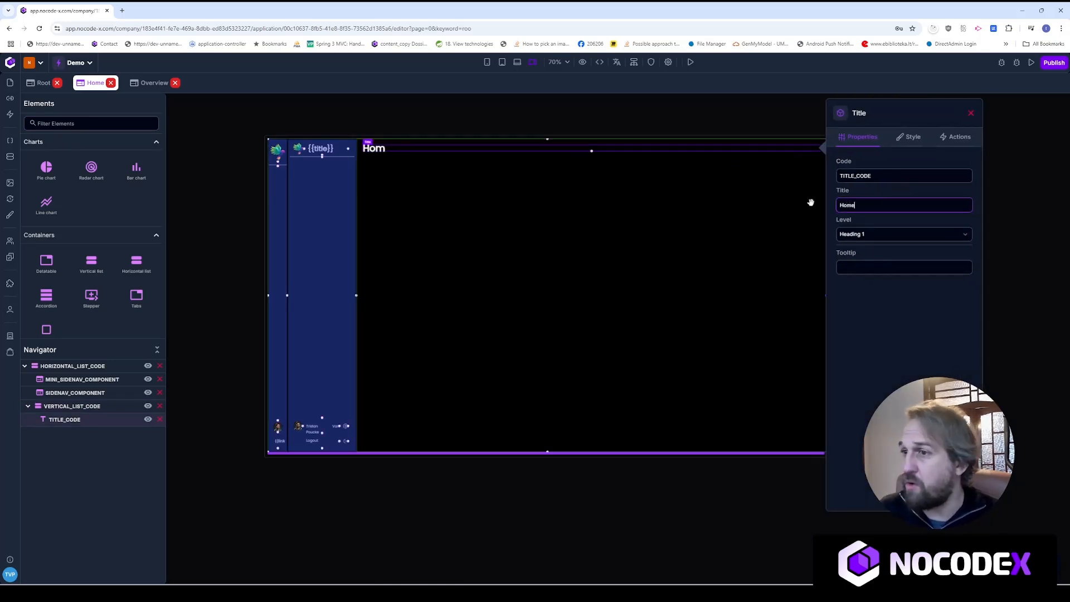
# Set the text of the Overview template's title element to Overview and add a radar chart below it
pyautogui.click(151, 83)
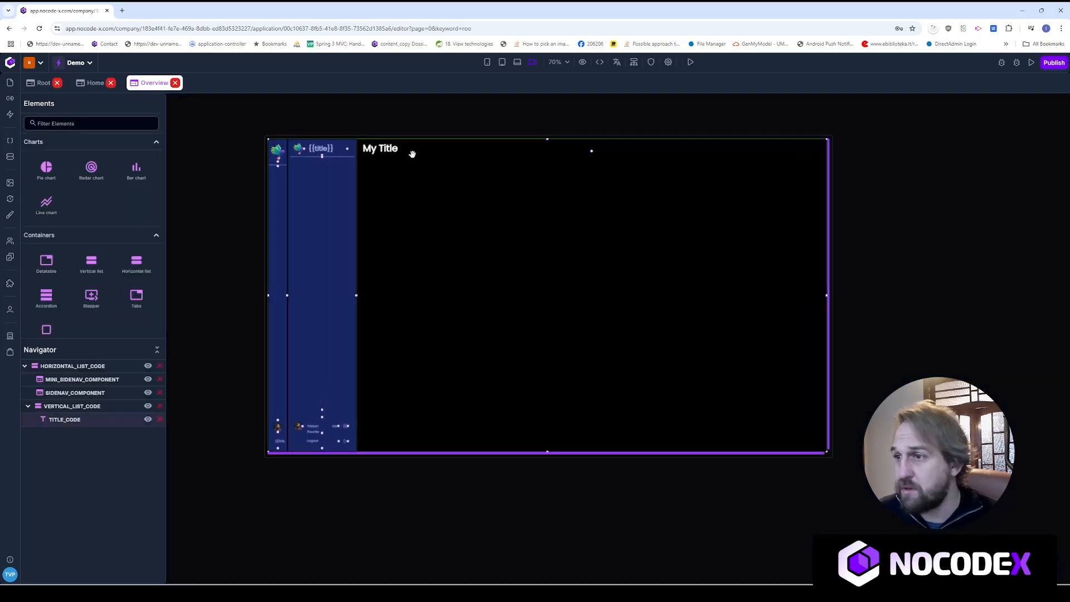
pyautogui.click(395, 148)
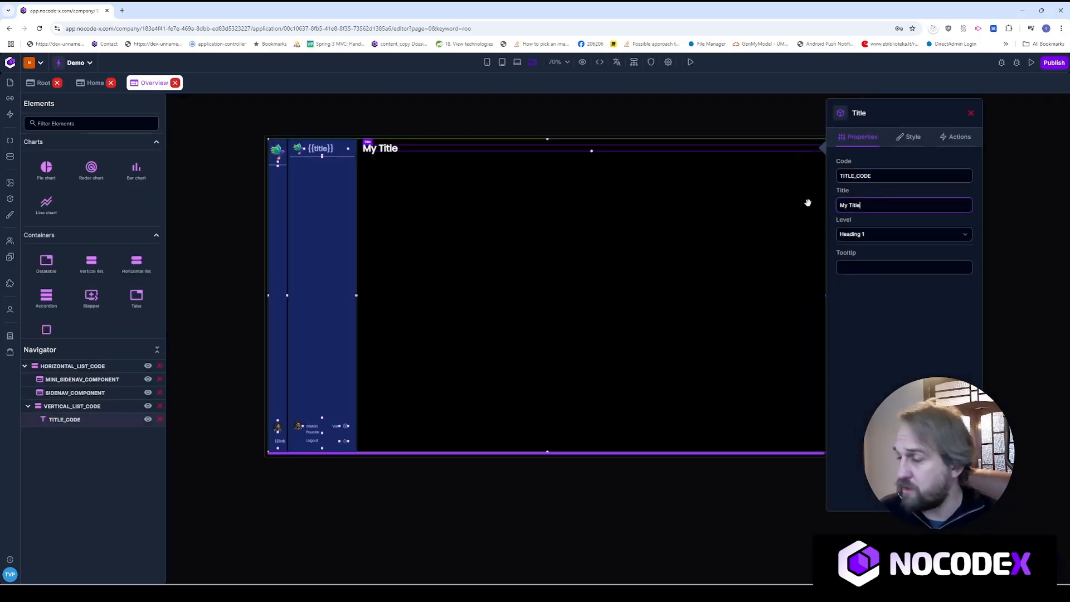
pyautogui.hotkey('ctrl', 'a')
pyautogui.write('Overview')
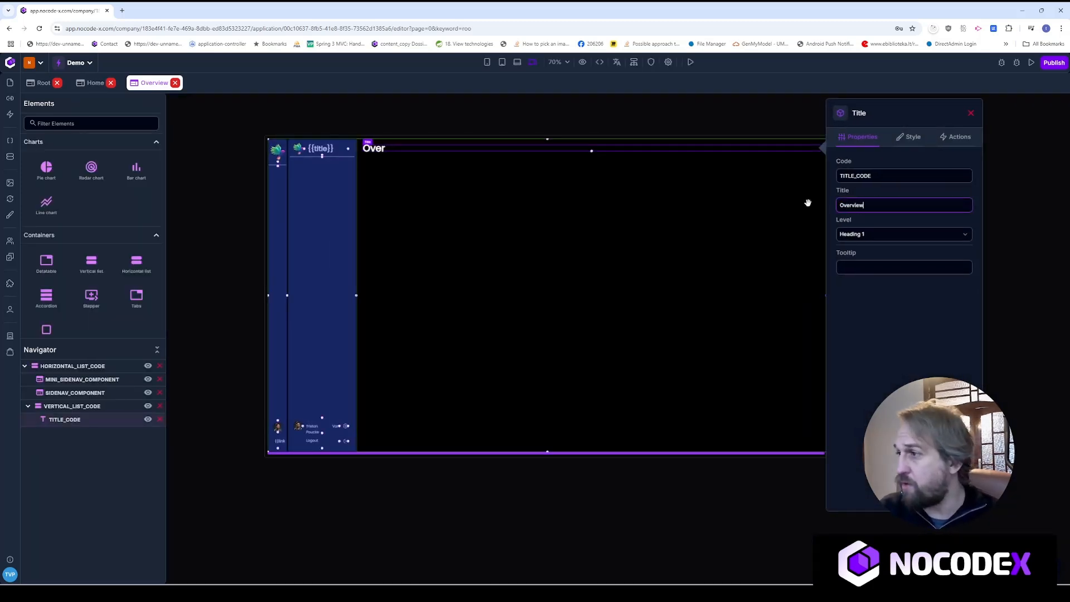
pyautogui.moveTo(92, 167); pyautogui.dragTo(545, 220)
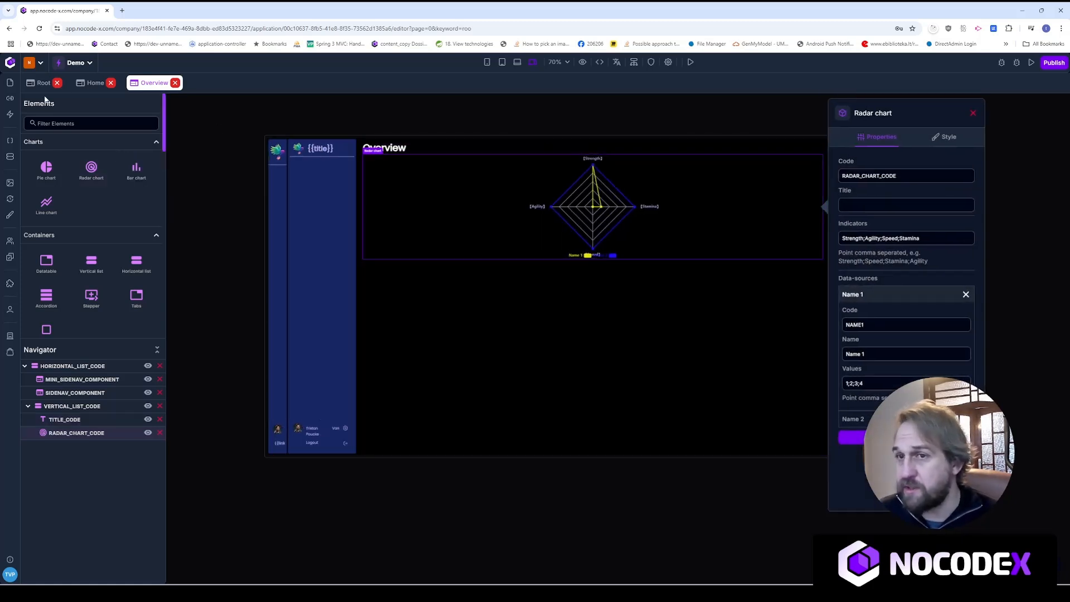
# Add a pie chart below the title in the Home template and return to the Root template
pyautogui.click(101, 86)
pyautogui.moveTo(91, 167); pyautogui.dragTo(482, 223)
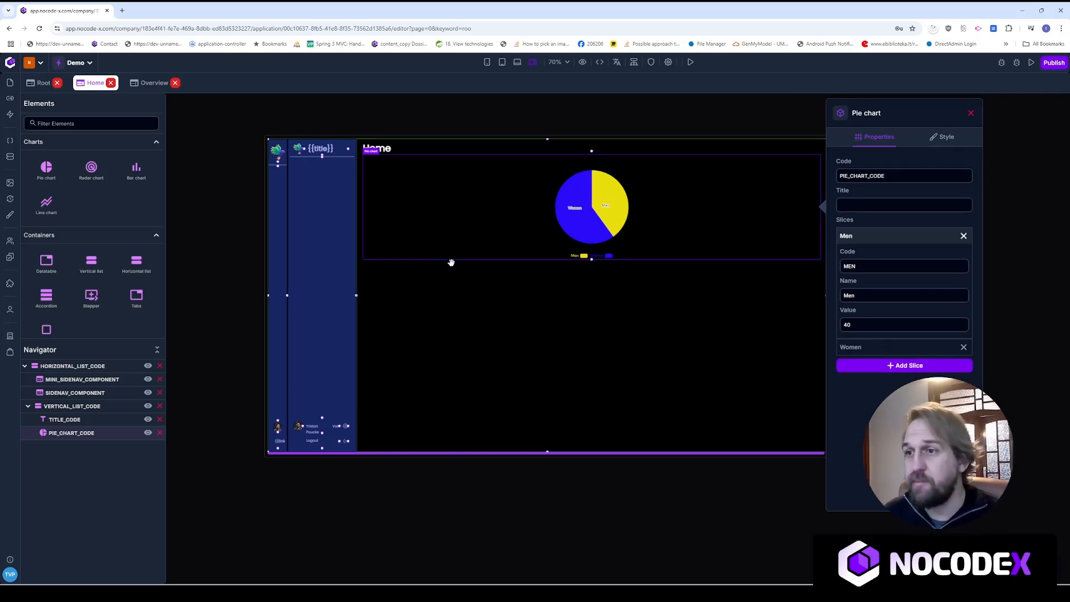
pyautogui.click(174, 159)
pyautogui.click(42, 82)
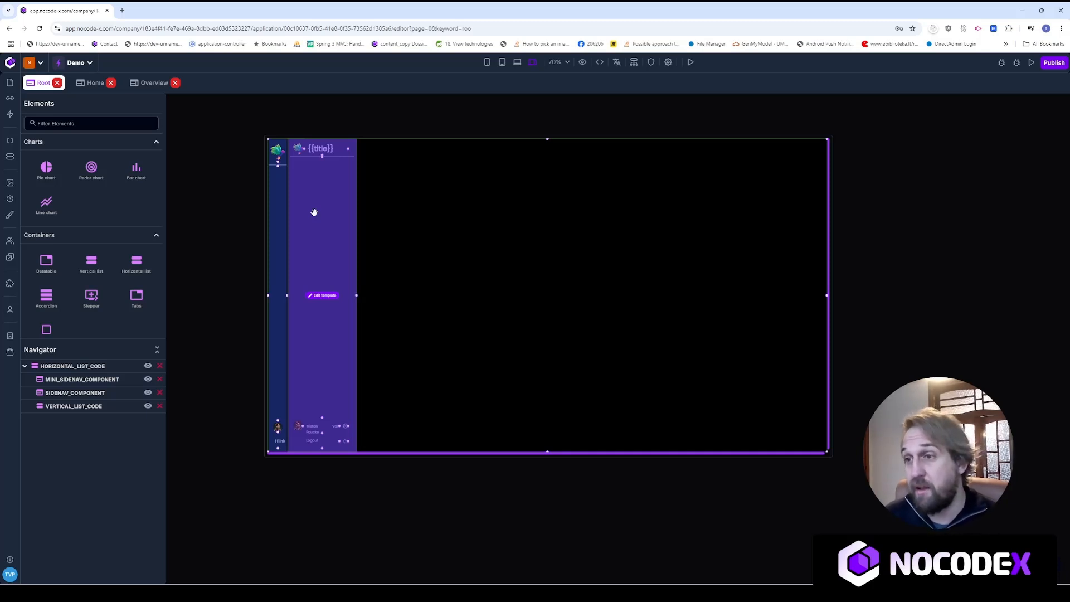
# Set the title of the full side navigation component in the Root template to NoCode-X
pyautogui.click(325, 249)
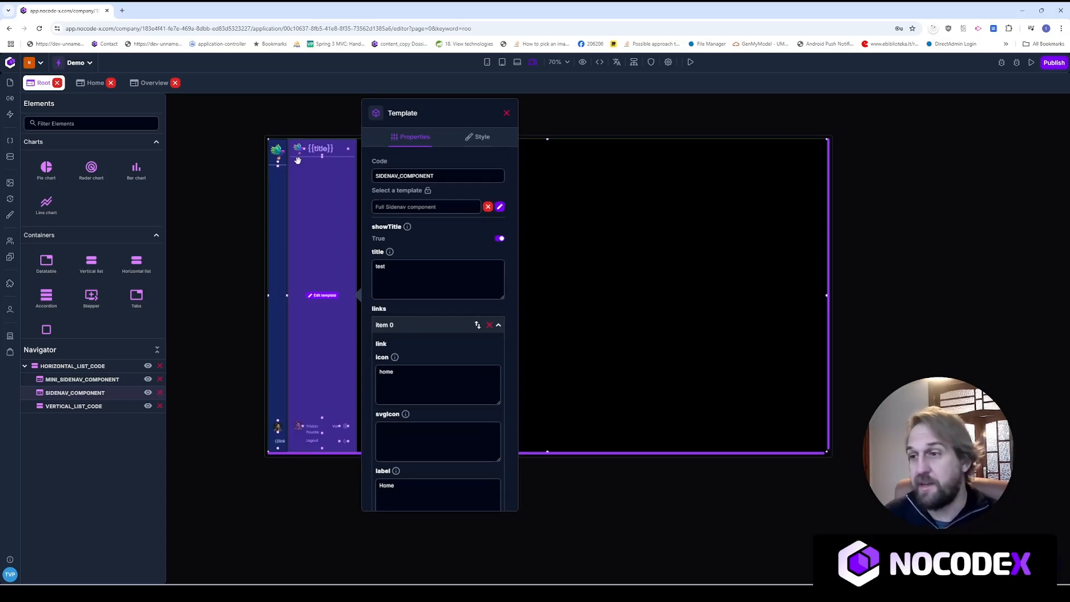
pyautogui.click(378, 267)
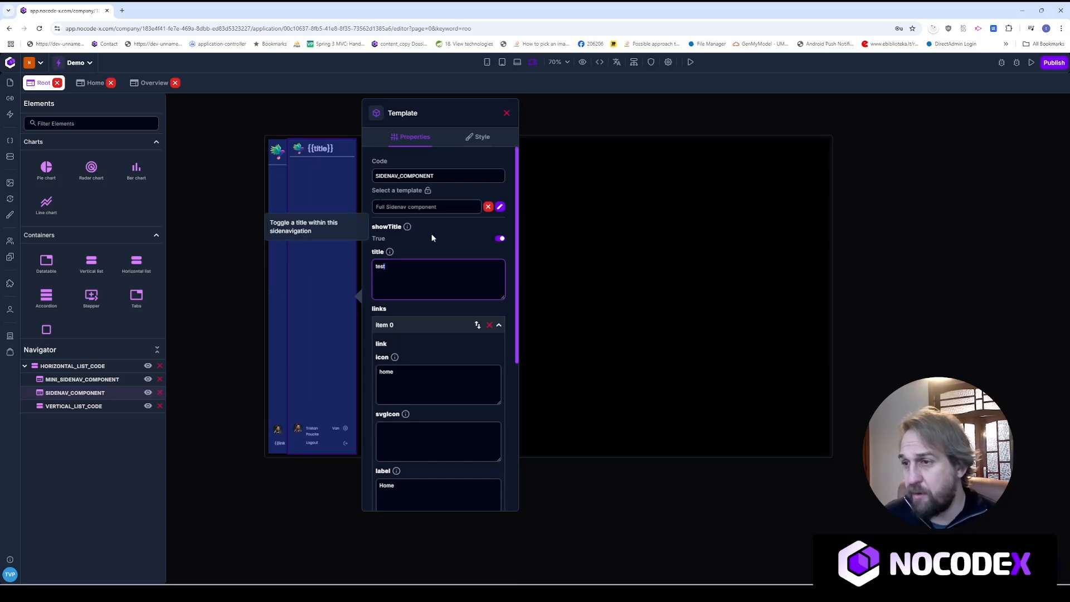
pyautogui.moveTo(384, 267); pyautogui.dragTo(376, 268)
pyautogui.click(392, 268)
pyautogui.hotkey('ctrl', 'a')
pyautogui.write('N')
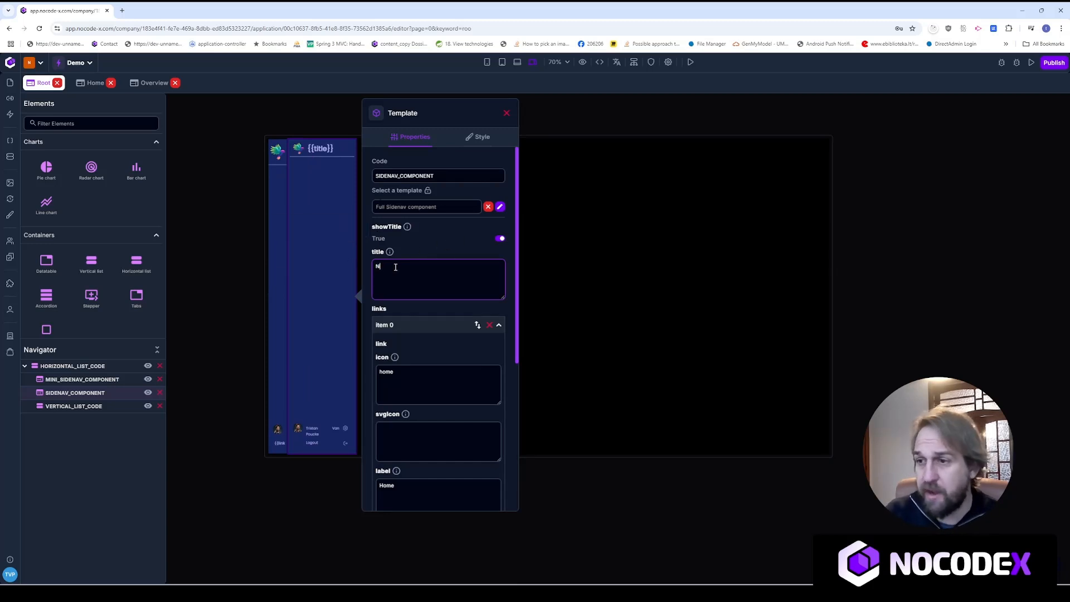
pyautogui.write('ocode-X')
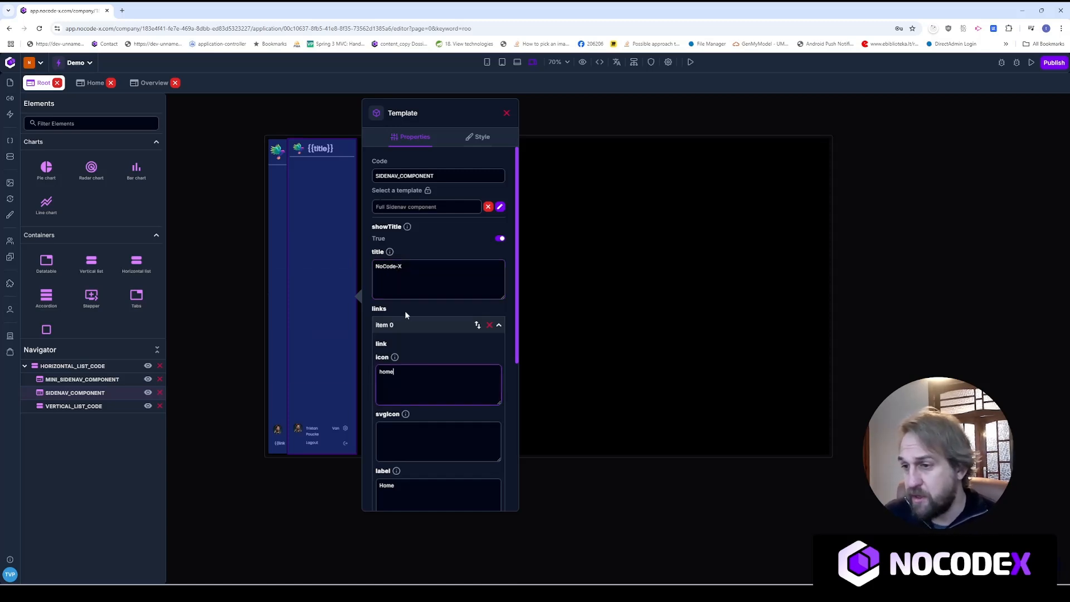
# Look through the settings of the side navigation's first link, from its icon down to its onClick action
pyautogui.click(420, 325)
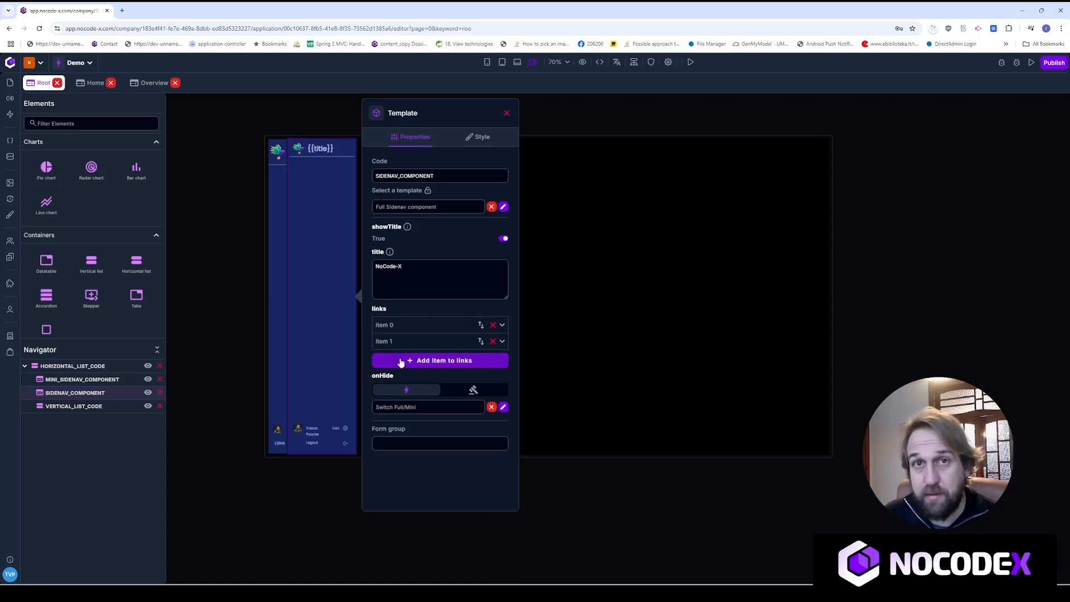
pyautogui.click(417, 326)
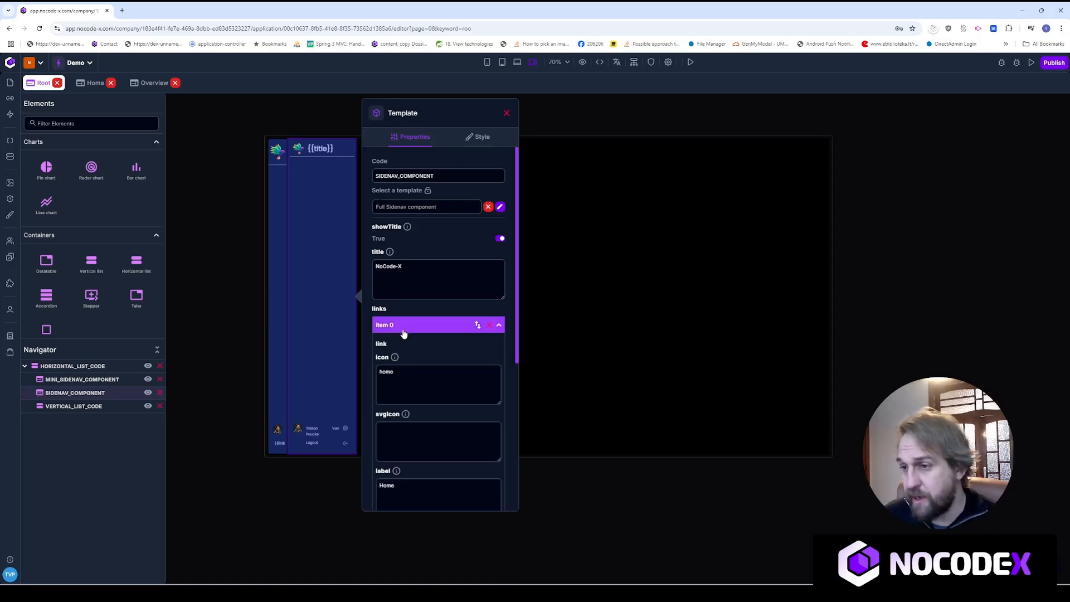
pyautogui.scroll(-1, 395, 364)
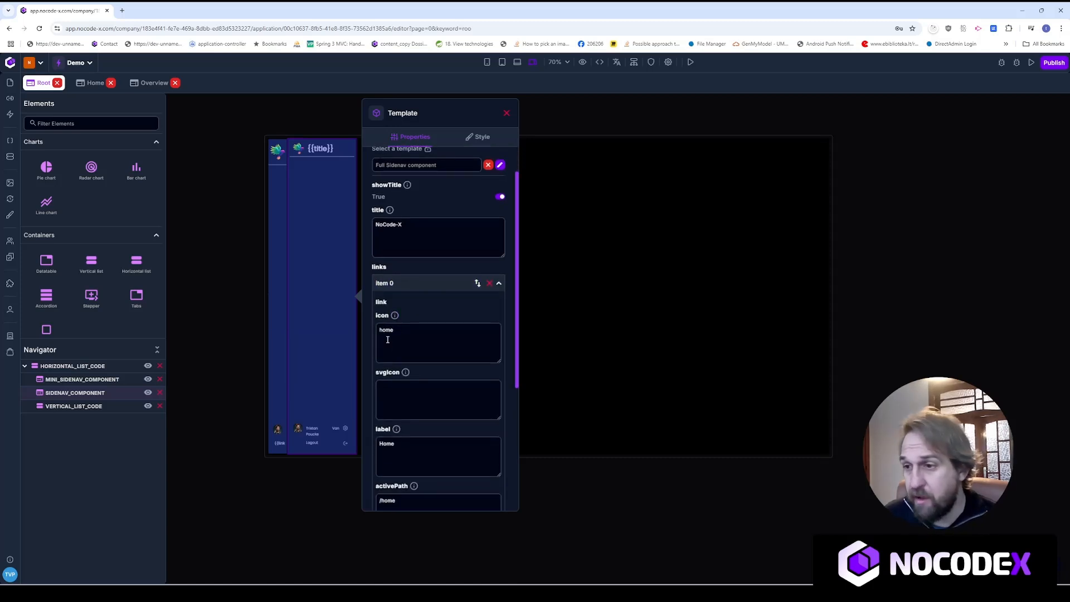
pyautogui.moveTo(405, 376)
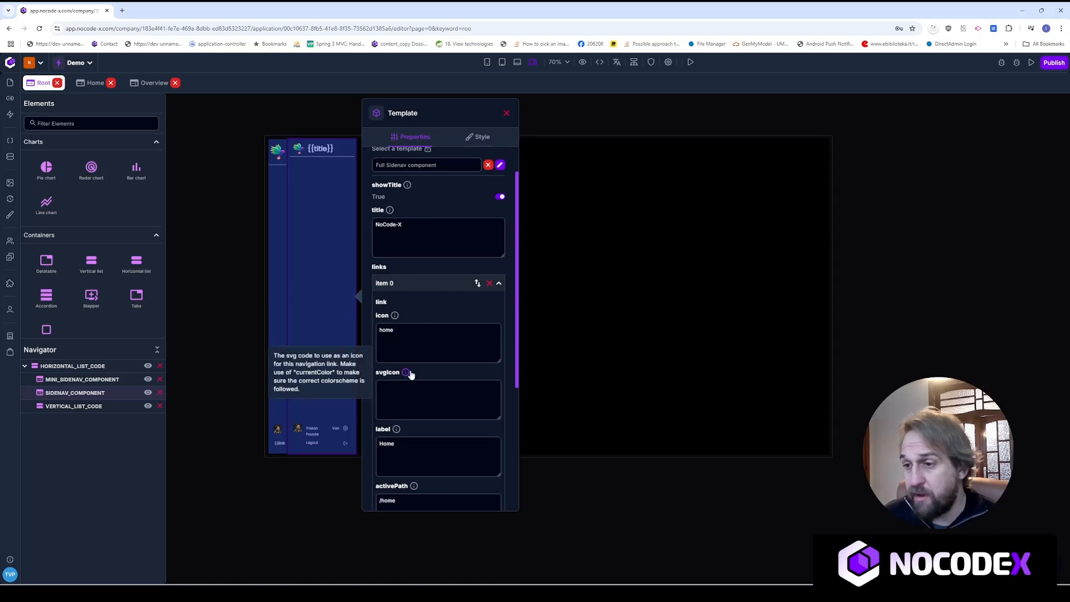
pyautogui.scroll(-1, 406, 379)
pyautogui.scroll(-2, 393, 386)
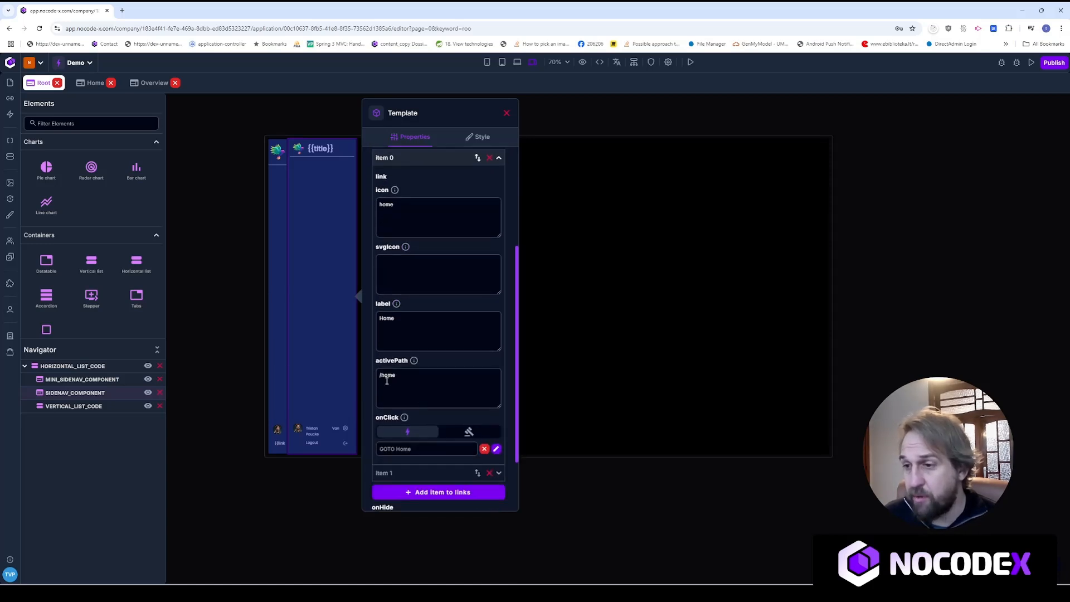
pyautogui.moveTo(390, 420)
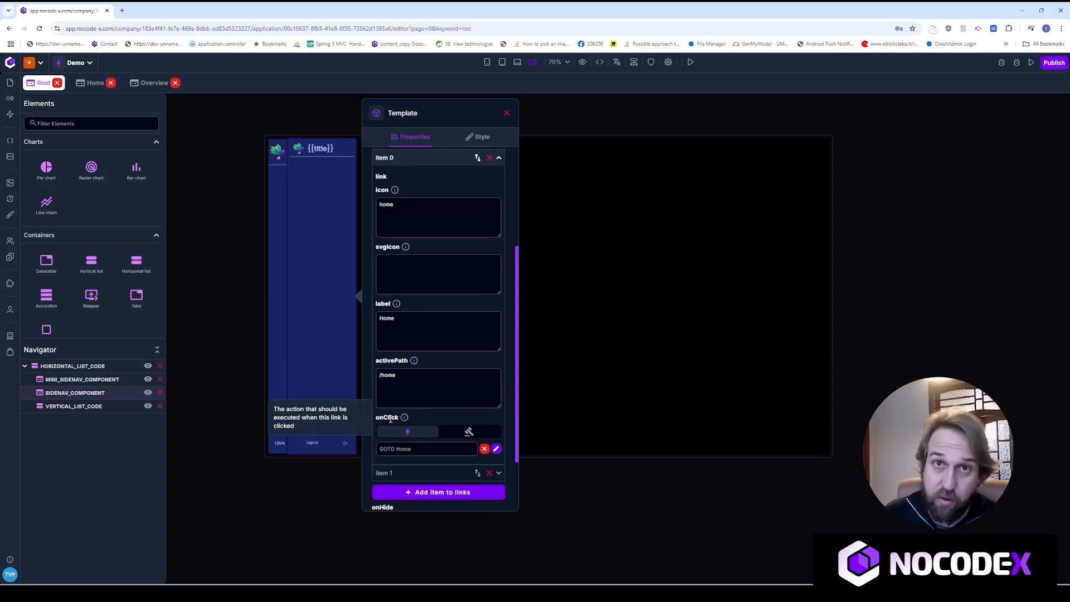
# Examine the first link's icon and svgIcon help texts, then its label, activePath and onClick fields
pyautogui.scroll(2, 424, 353)
pyautogui.click(420, 296)
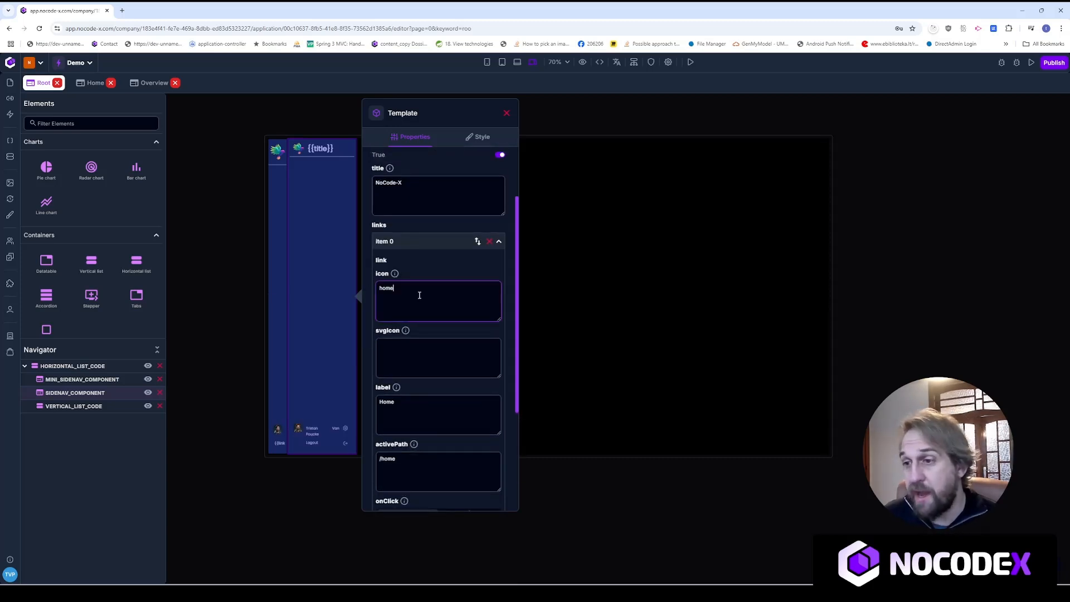
pyautogui.moveTo(406, 279)
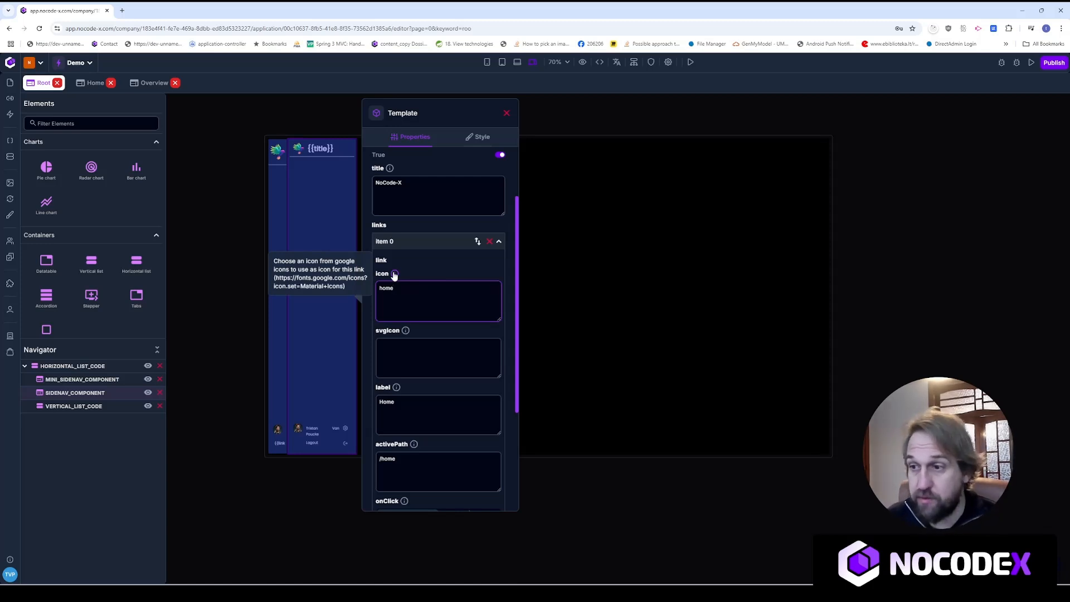
pyautogui.moveTo(397, 300); pyautogui.dragTo(375, 296)
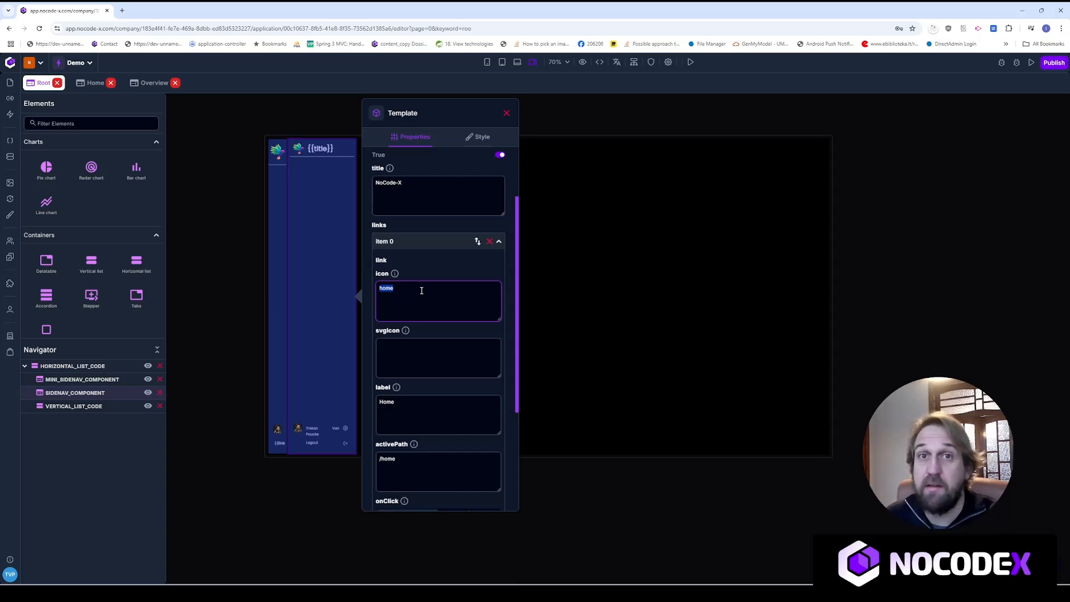
pyautogui.moveTo(412, 334)
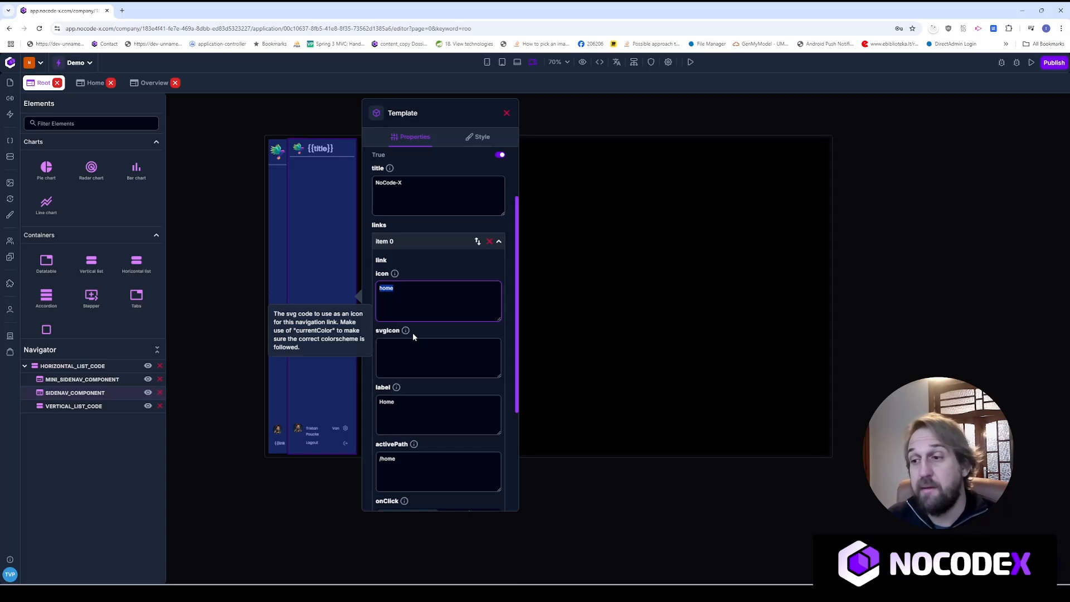
pyautogui.click(426, 344)
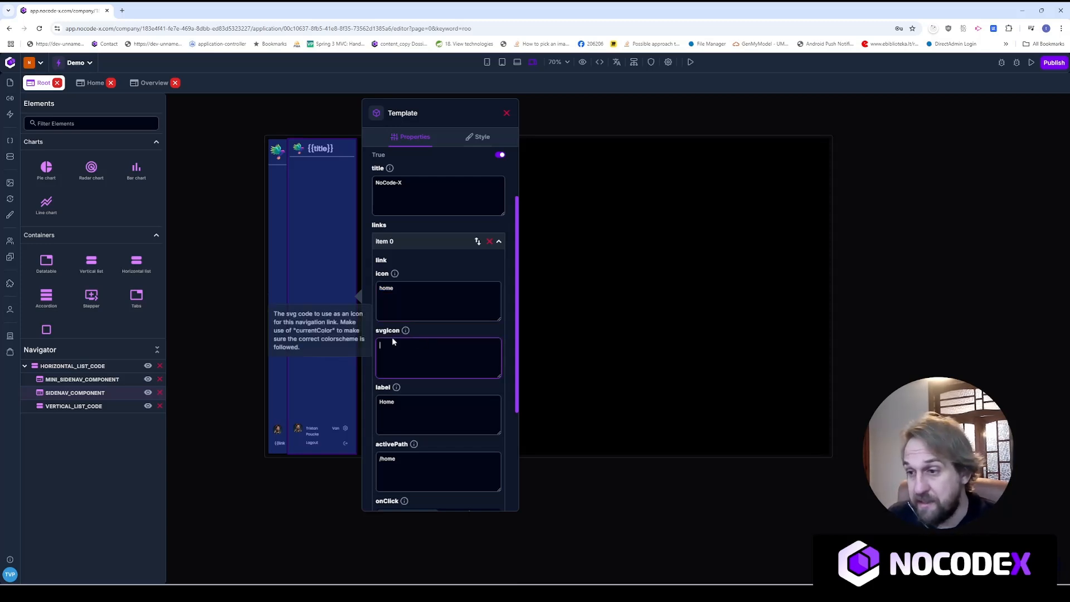
pyautogui.moveTo(401, 340)
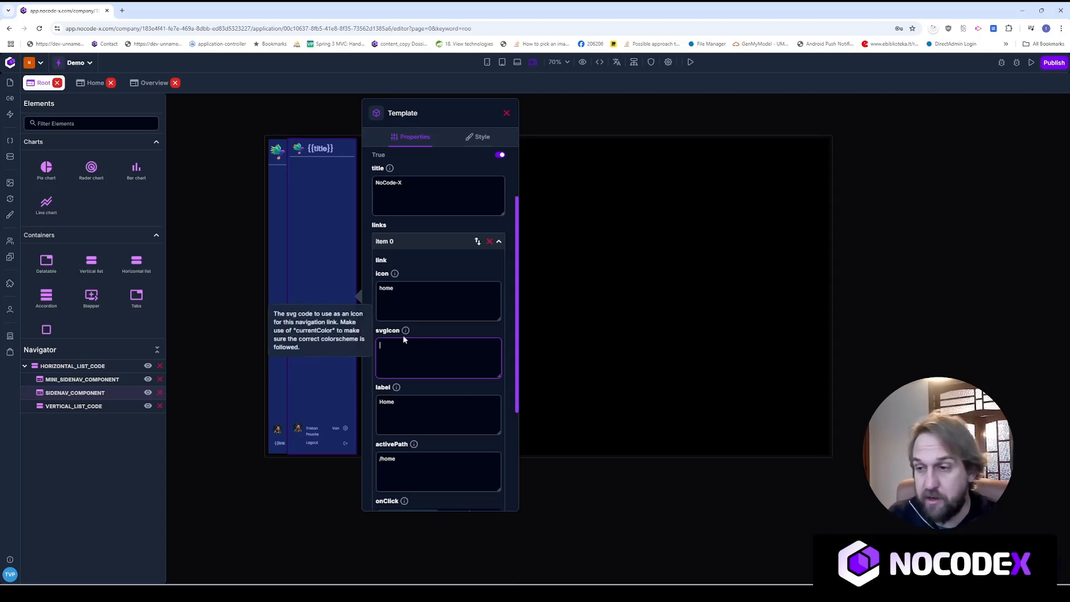
pyautogui.moveTo(427, 288); pyautogui.dragTo(373, 294)
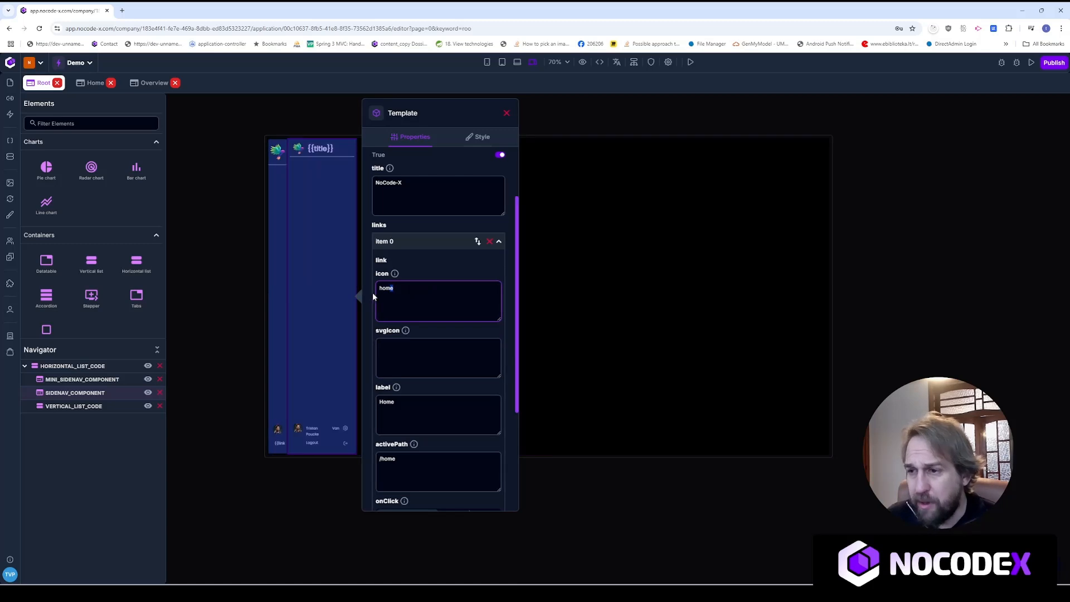
pyautogui.moveTo(419, 407)
pyautogui.mouseDown()
pyautogui.moveTo(379, 402)
pyautogui.moveTo(399, 399)
pyautogui.mouseUp()
pyautogui.scroll(-2, 391, 401)
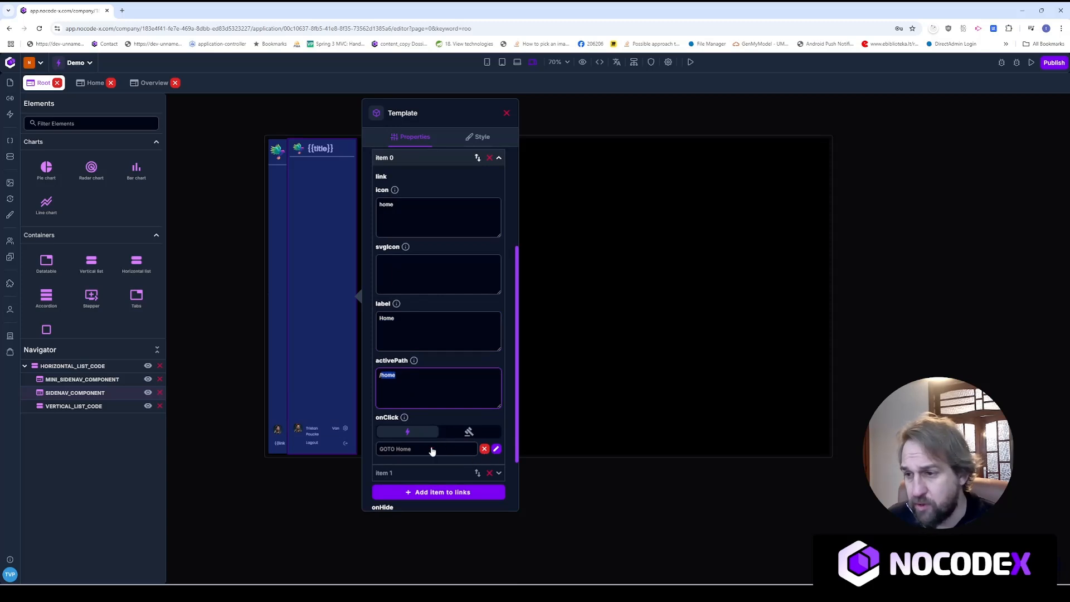
pyautogui.doubleClick(385, 417)
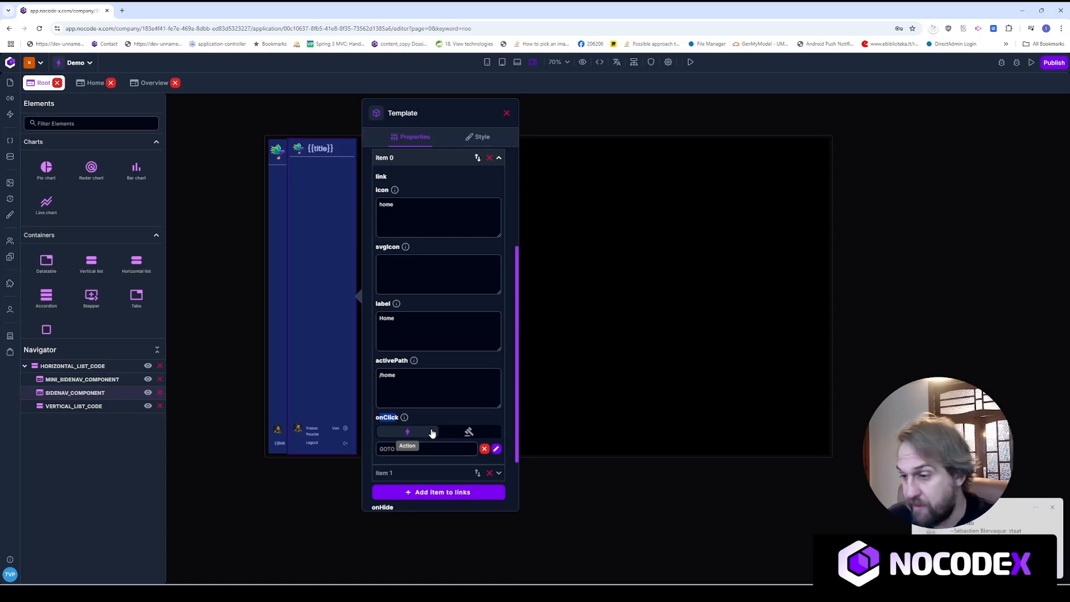
# Open the first link's GOTO Home action and set the template of its Route to page function to Home
pyautogui.click(497, 449)
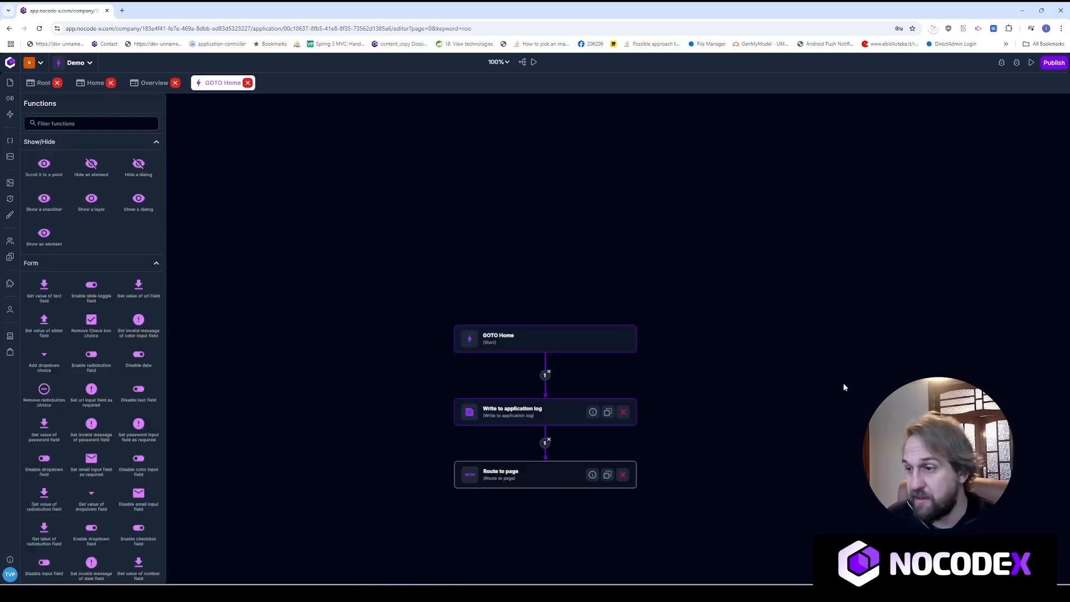
pyautogui.moveTo(843, 385); pyautogui.dragTo(741, 361)
pyautogui.scroll(-2, 667, 303)
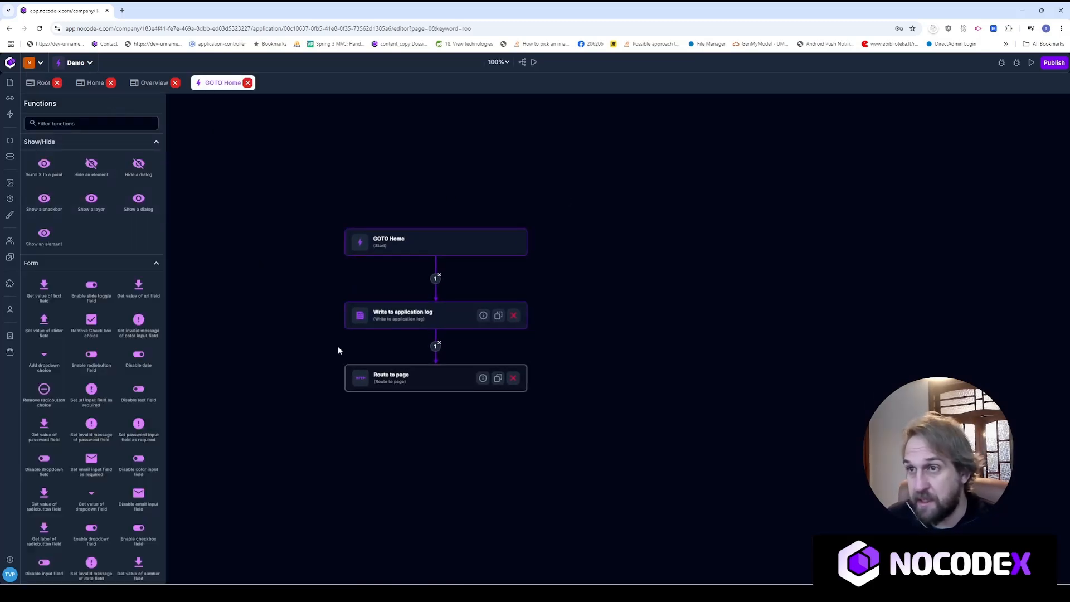
pyautogui.click(443, 380)
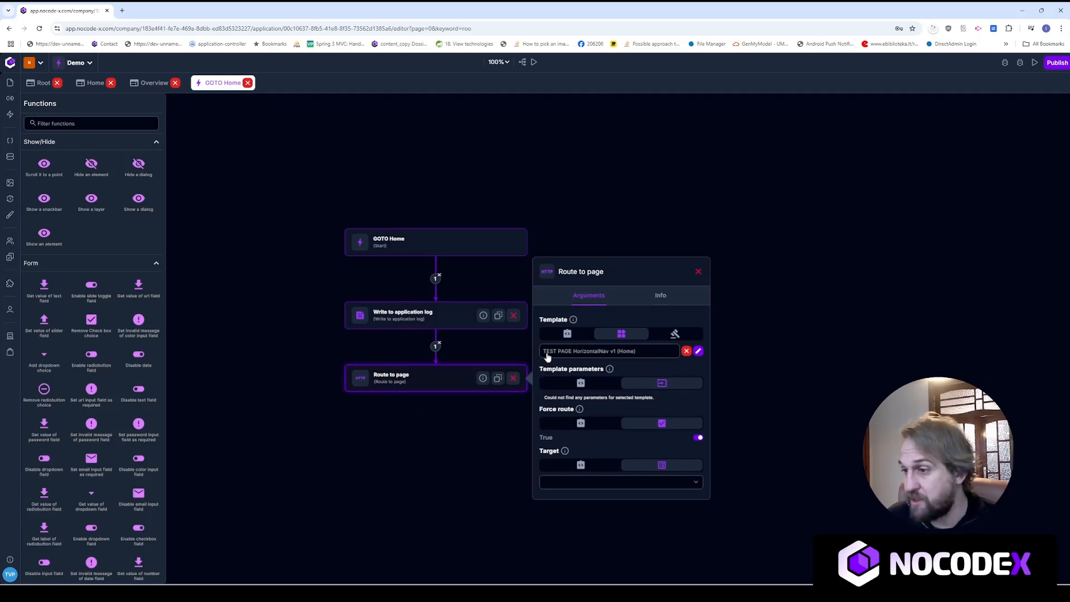
pyautogui.click(615, 359)
pyautogui.write('Home')
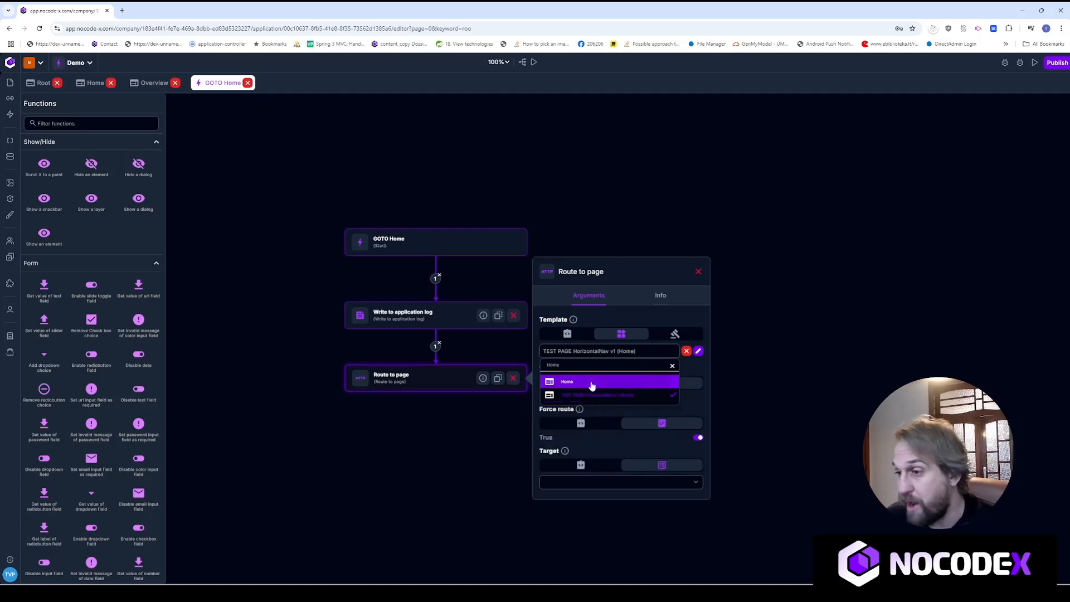
pyautogui.click(574, 382)
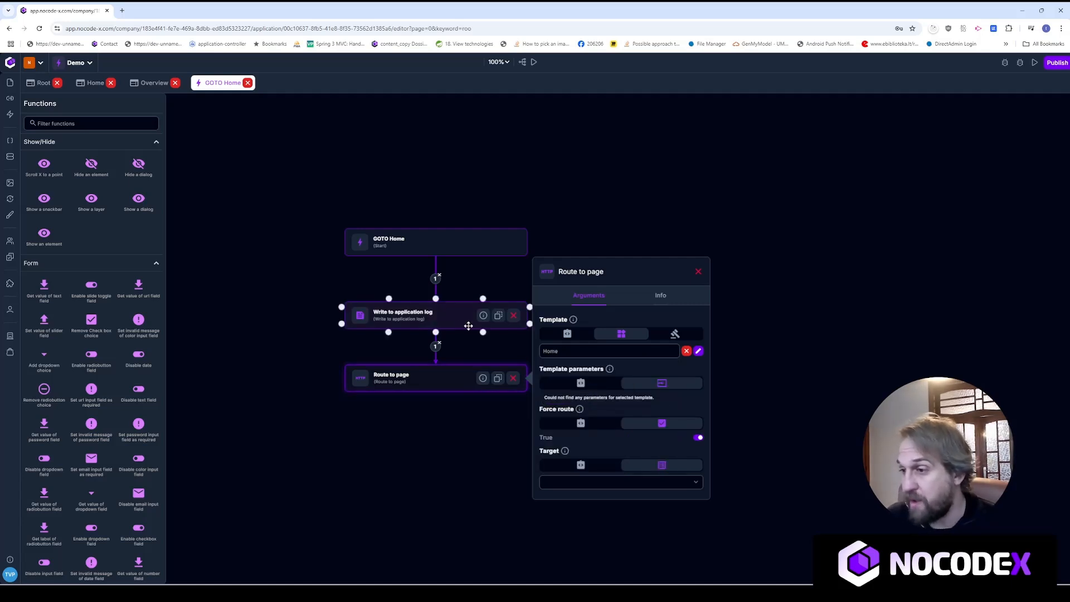
pyautogui.click(698, 274)
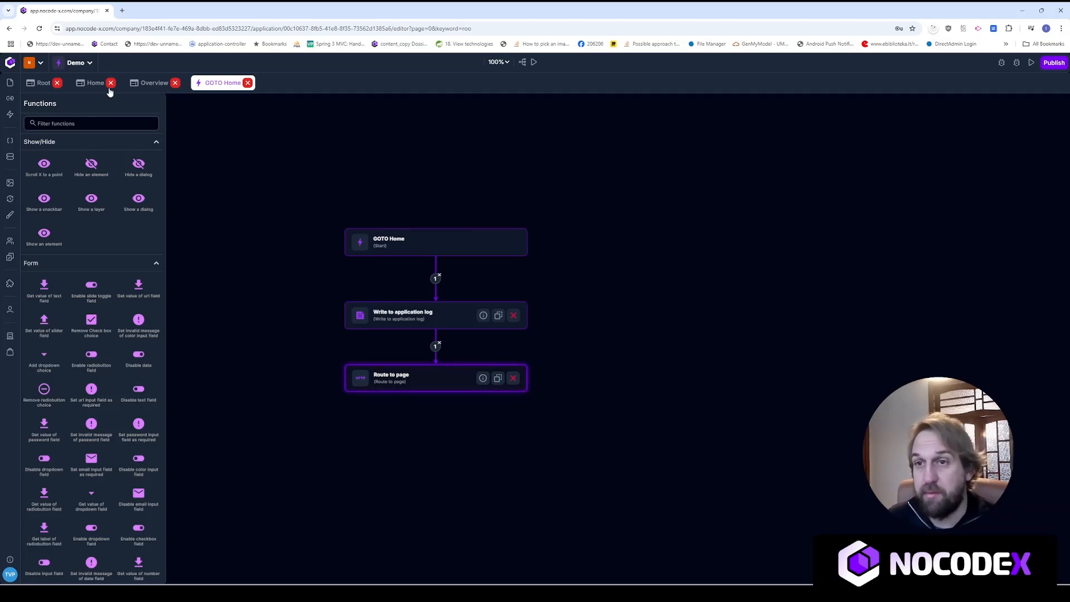
# Back in the Root template, set the label of the side navigation's second link to Overview
pyautogui.click(37, 84)
pyautogui.click(315, 220)
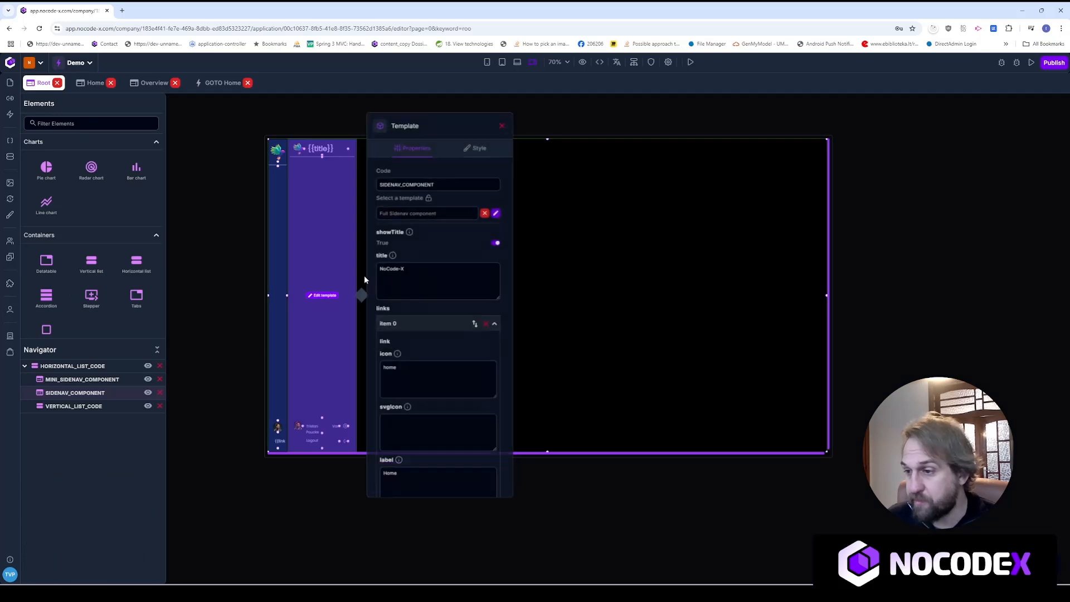
pyautogui.click(430, 325)
pyautogui.click(436, 340)
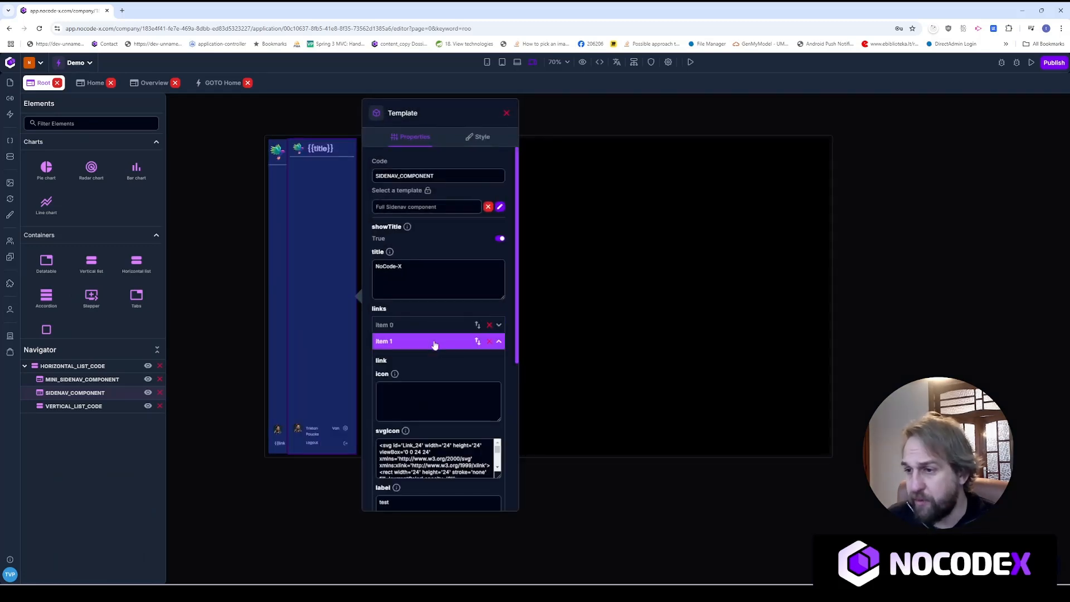
pyautogui.scroll(-1, 436, 344)
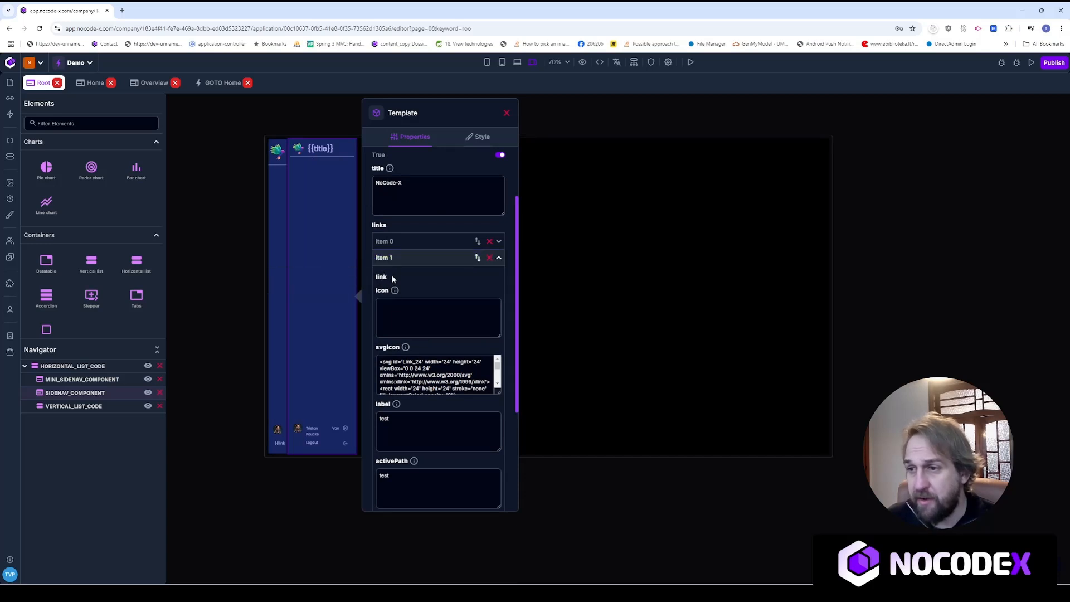
pyautogui.click(406, 311)
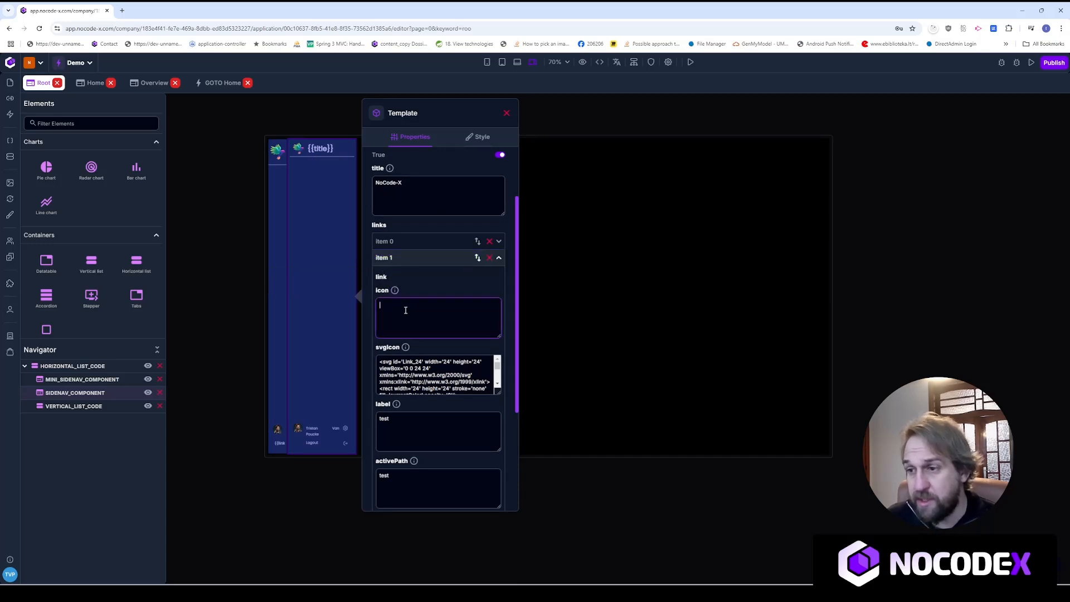
pyautogui.click(425, 368)
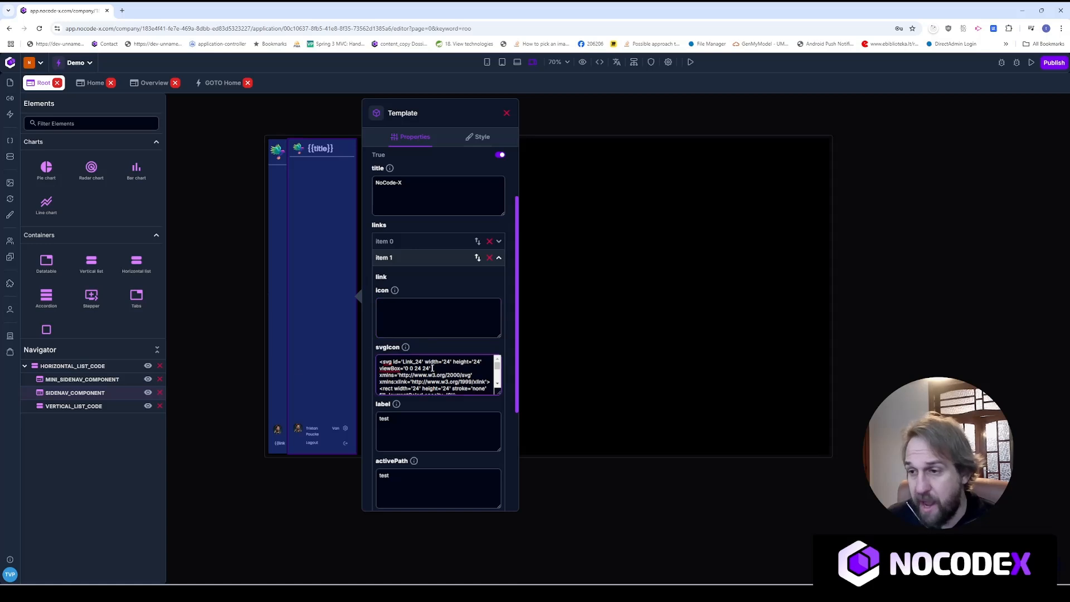
pyautogui.scroll(-5, 426, 369)
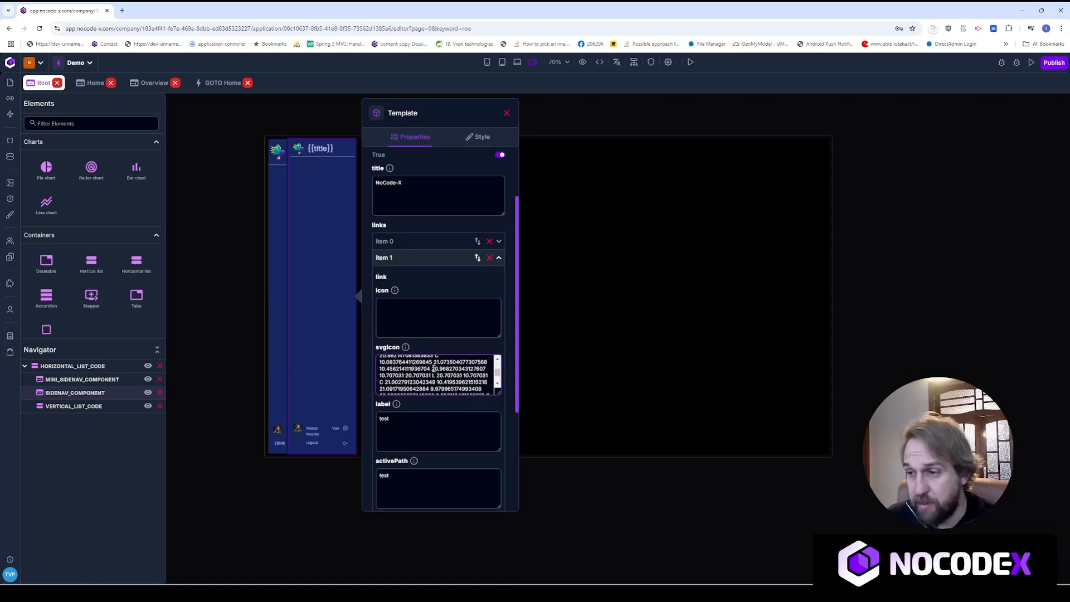
pyautogui.scroll(-3, 438, 363)
pyautogui.moveTo(410, 257); pyautogui.dragTo(377, 257)
pyautogui.write('Overvie')
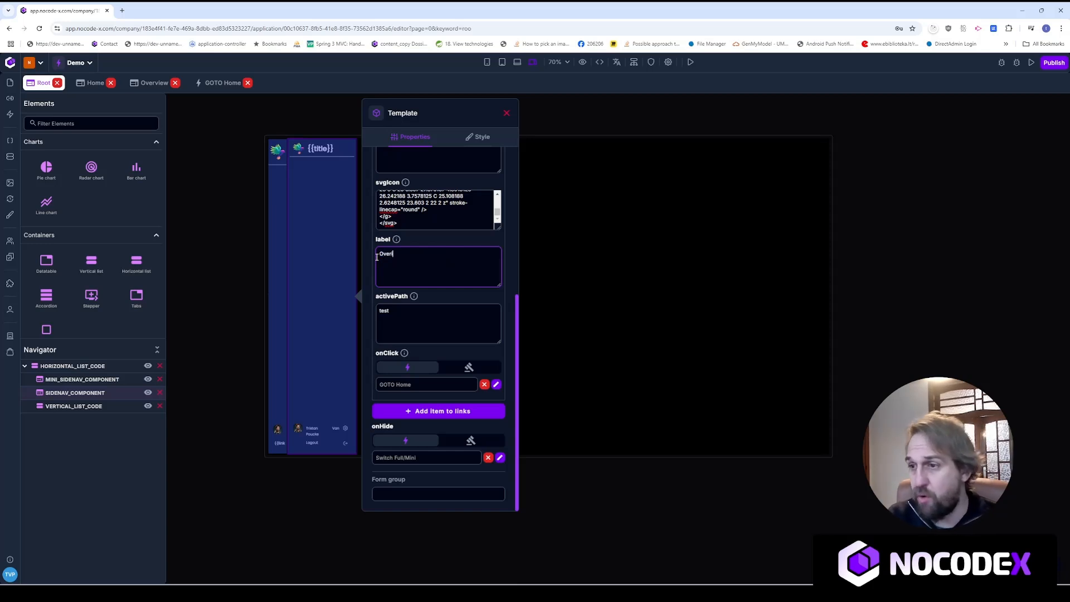
pyautogui.write('w')
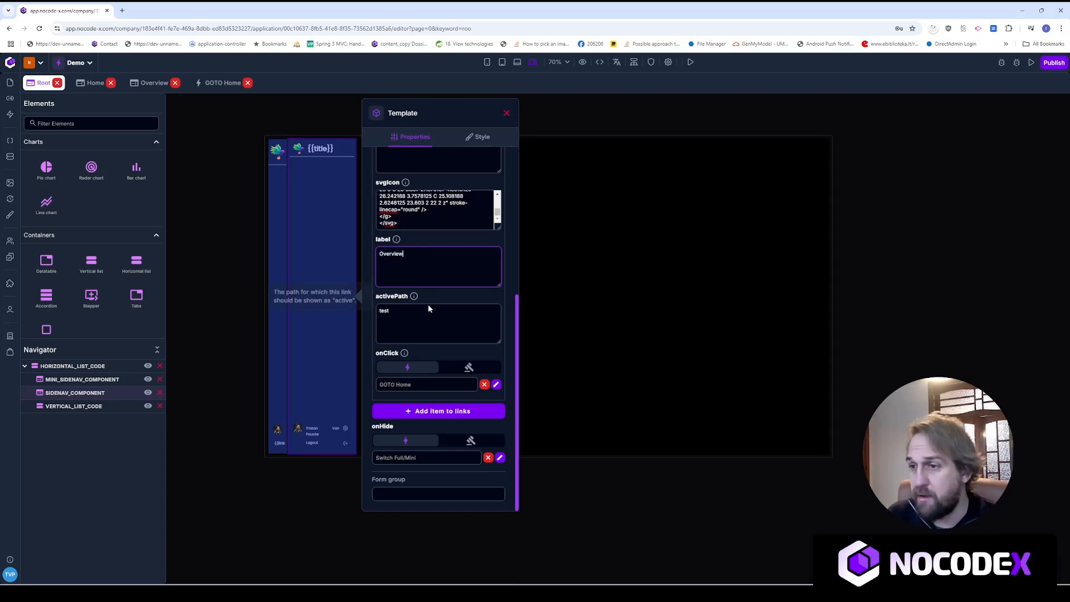
# Set the second link's activePath to /overview
pyautogui.moveTo(390, 311); pyautogui.dragTo(374, 315)
pyautogui.write('/o')
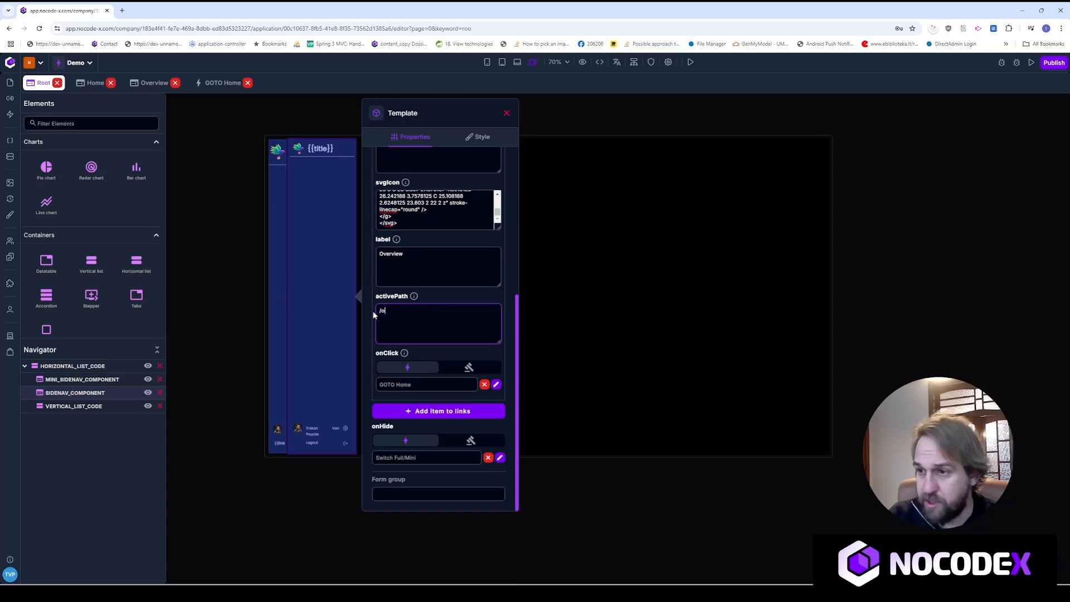
pyautogui.write('verview')
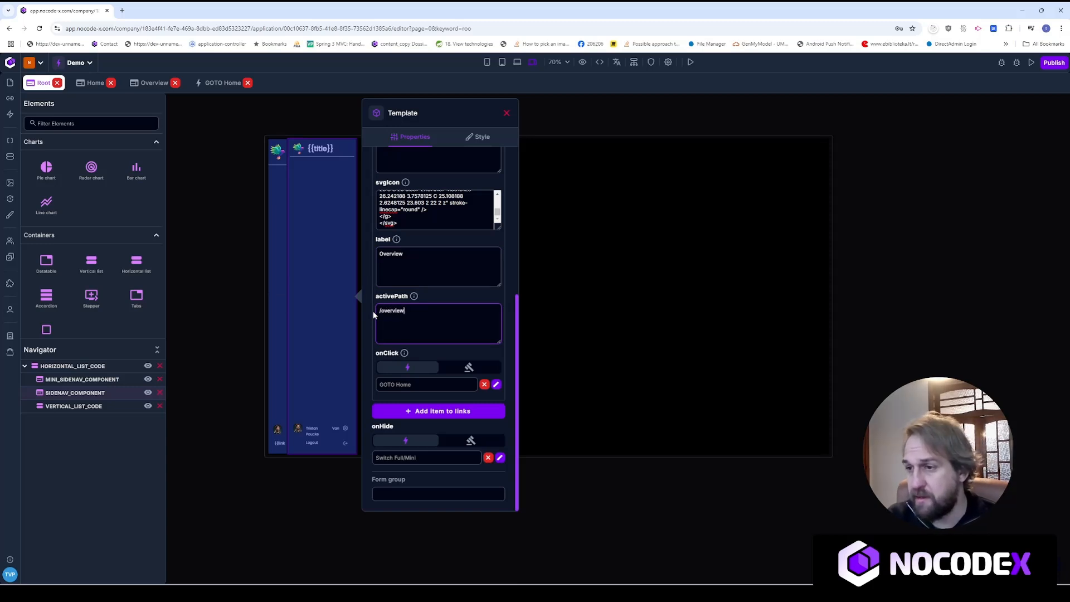
# Replace the second link's onClick action with a new blank action named "Goto overview"
pyautogui.click(485, 384)
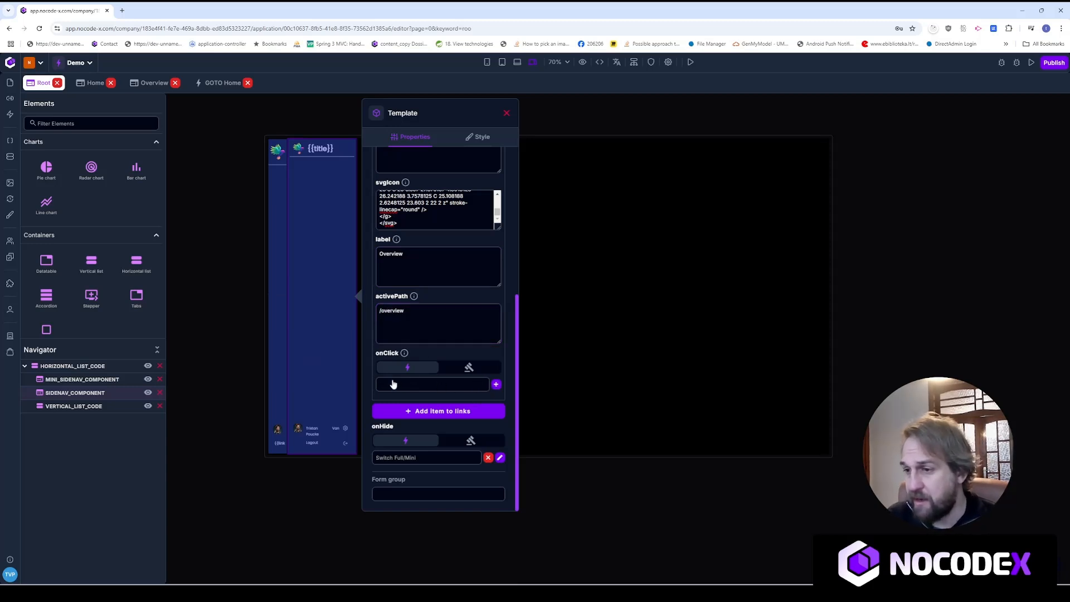
pyautogui.click(495, 389)
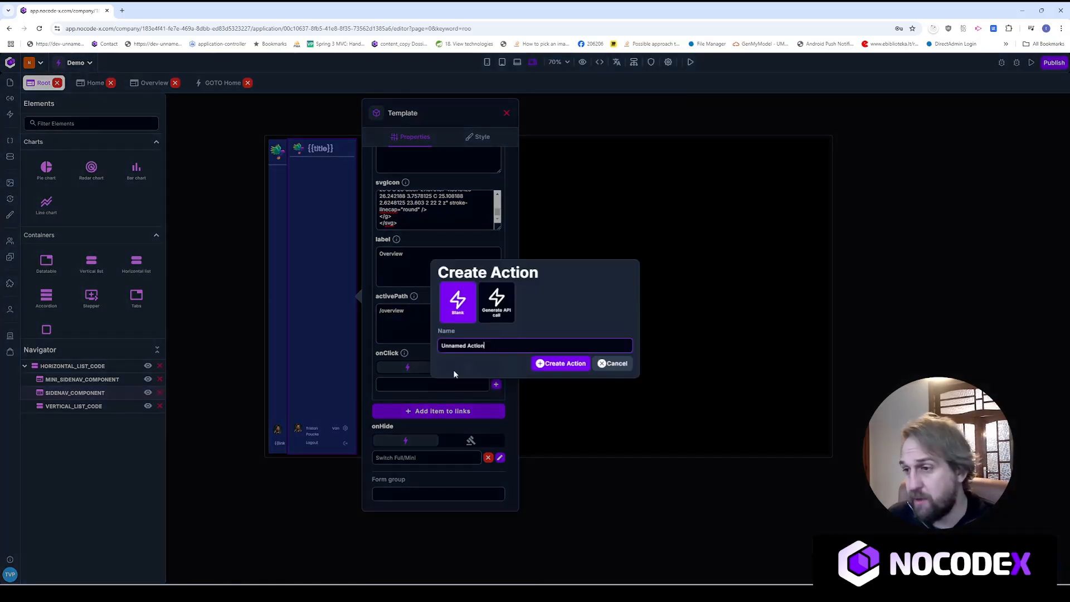
pyautogui.moveTo(514, 346); pyautogui.dragTo(443, 346)
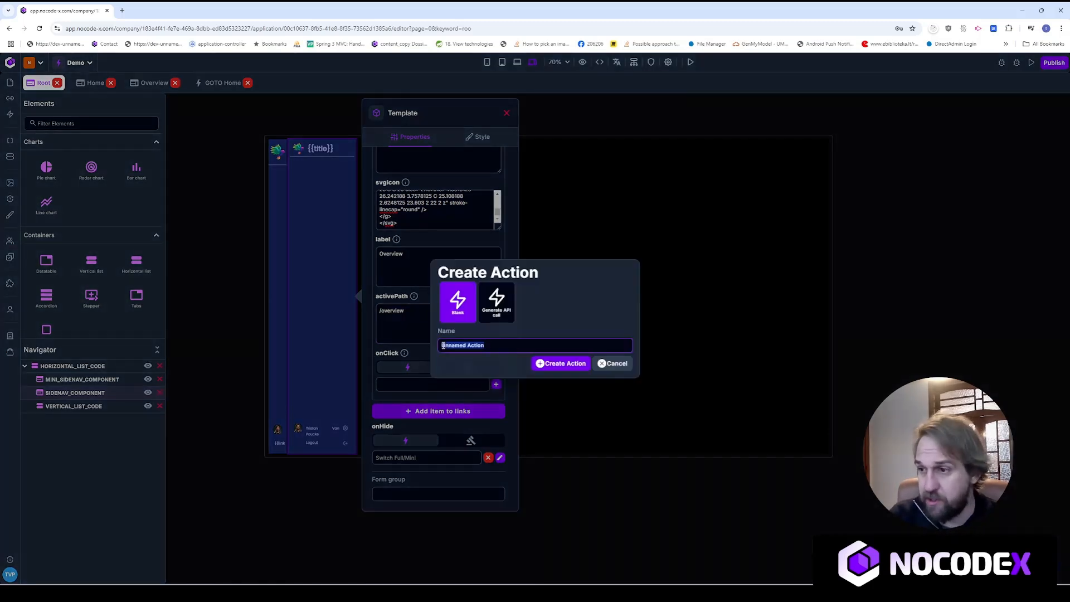
pyautogui.write('goto o')
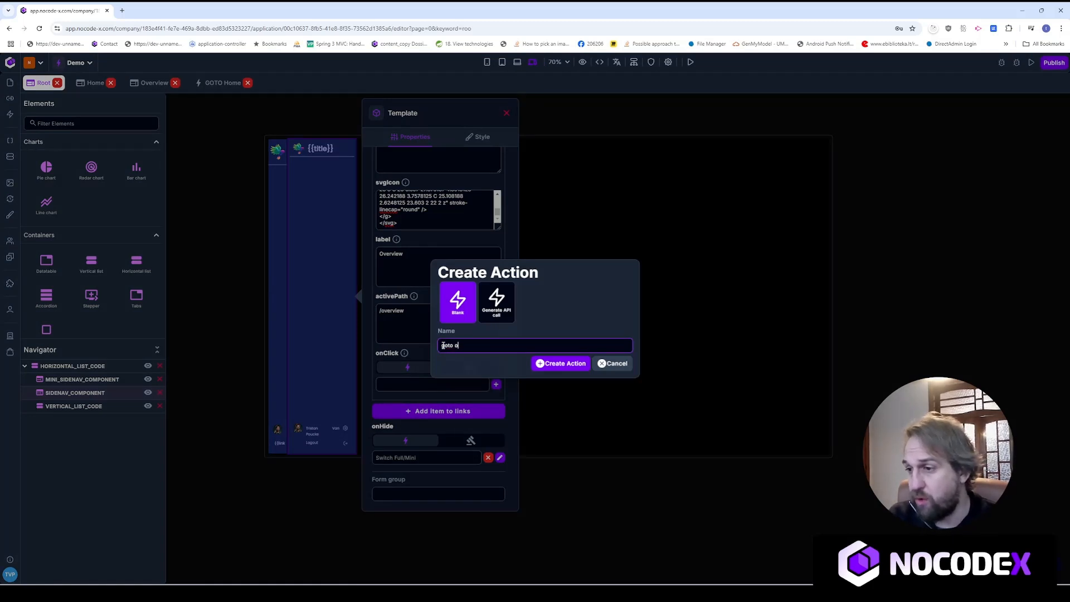
pyautogui.write('vervei')
pyautogui.write('ioew')
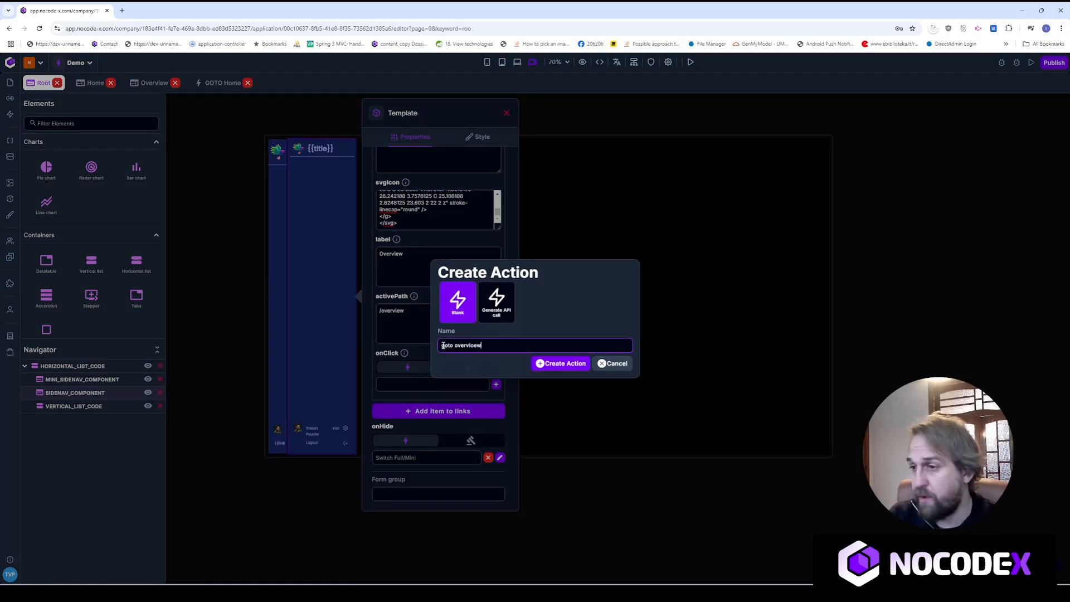
pyautogui.press('BackSpace')
pyautogui.press('BackSpace')
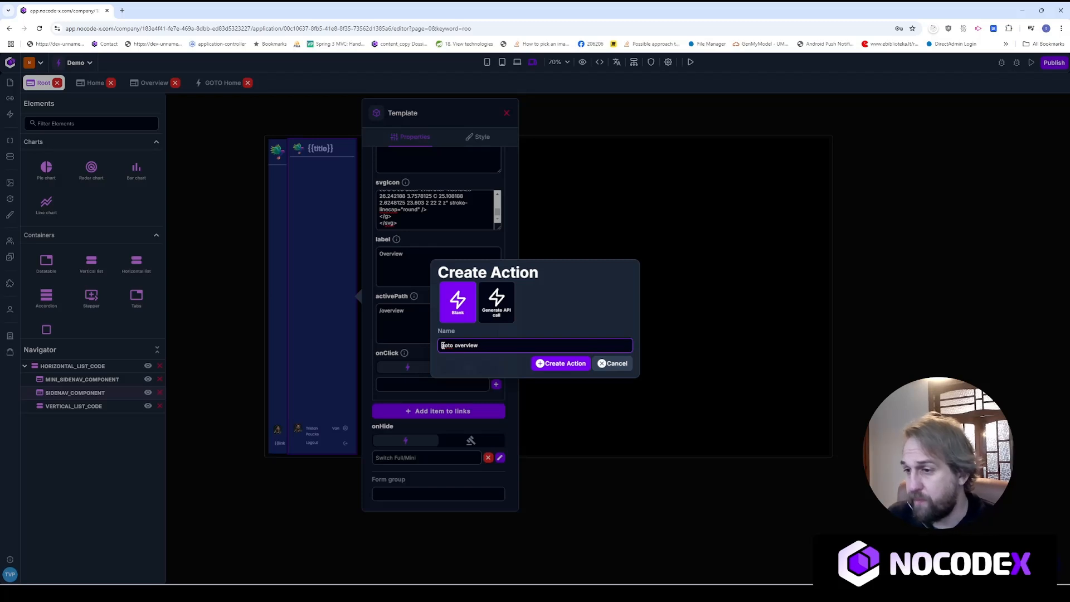
pyautogui.write('w')
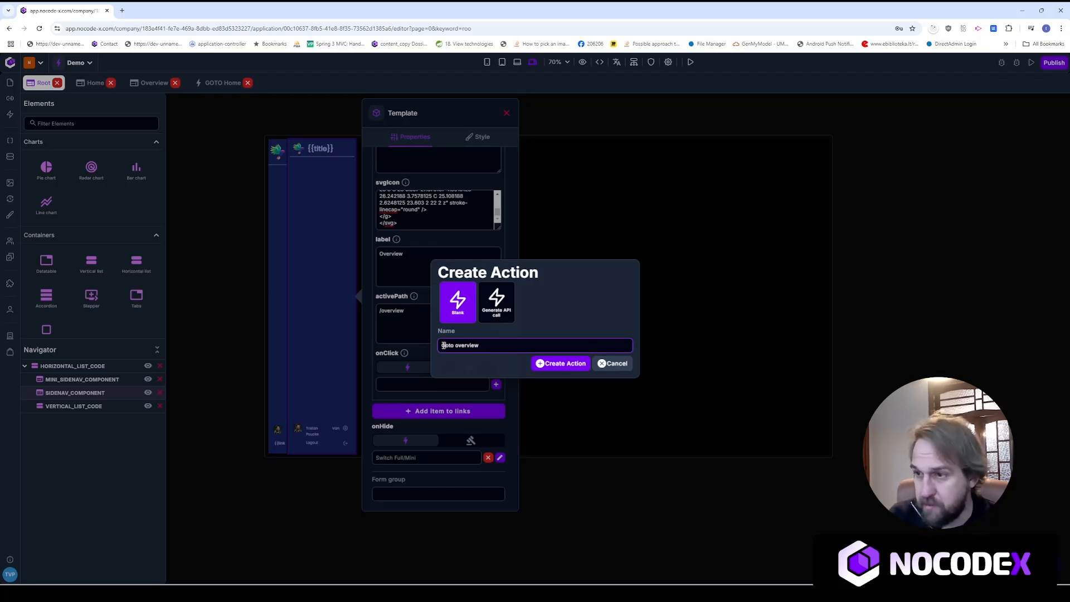
pyautogui.click(555, 363)
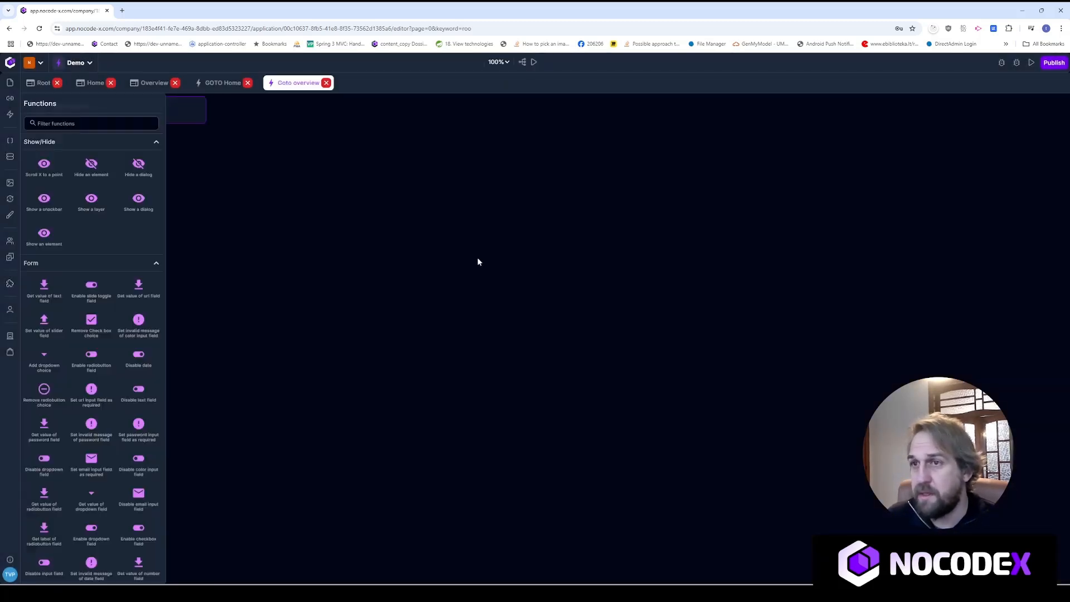
# Add a Route to page function to the Goto overview action and connect the start node to it
pyautogui.click(122, 126)
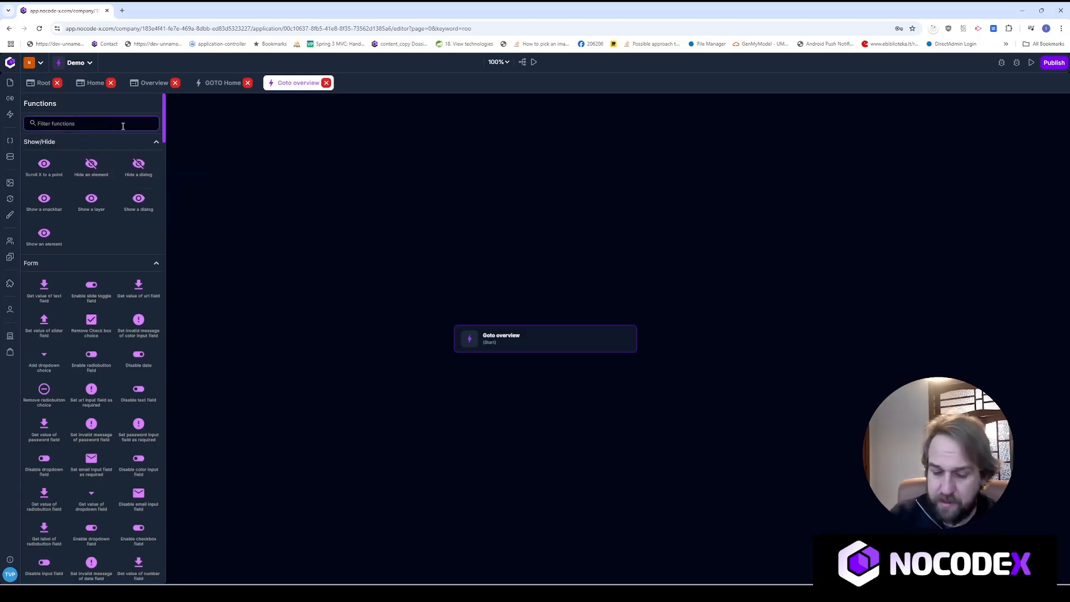
pyautogui.write('route')
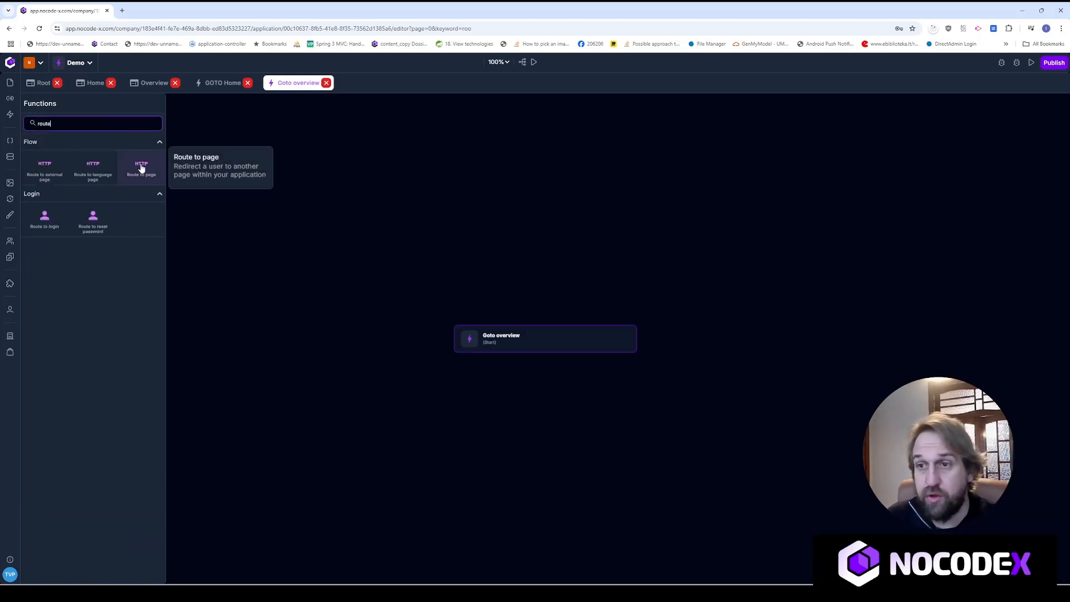
pyautogui.moveTo(141, 167); pyautogui.dragTo(532, 393)
pyautogui.moveTo(545, 352); pyautogui.dragTo(545, 384)
# Set the template of the Route to page function to Overview and move the start node slightly higher above it
pyautogui.click(541, 398)
pyautogui.click(688, 375)
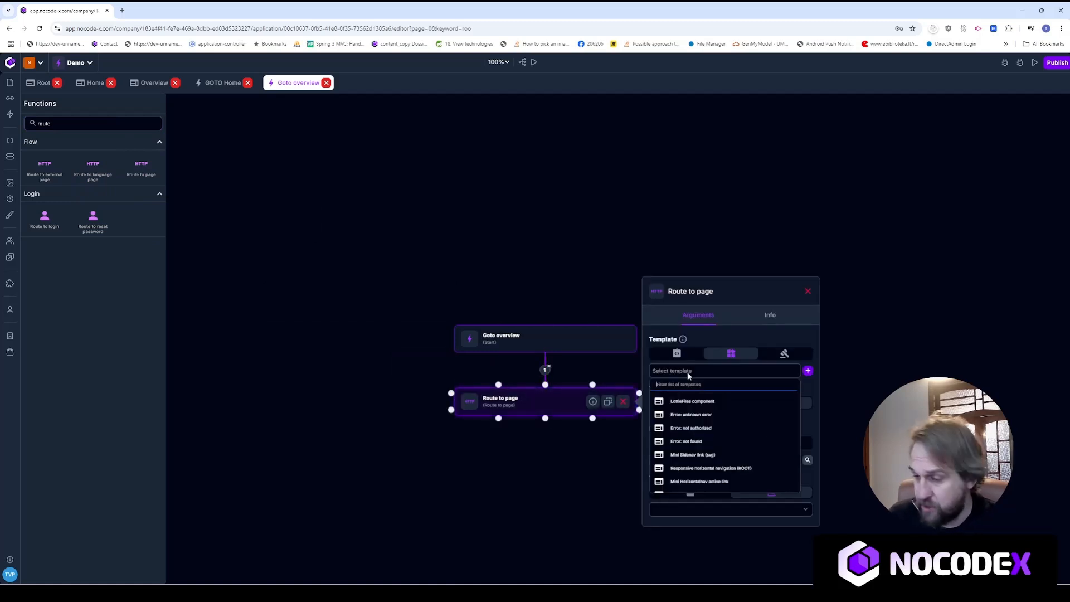
pyautogui.write('Over')
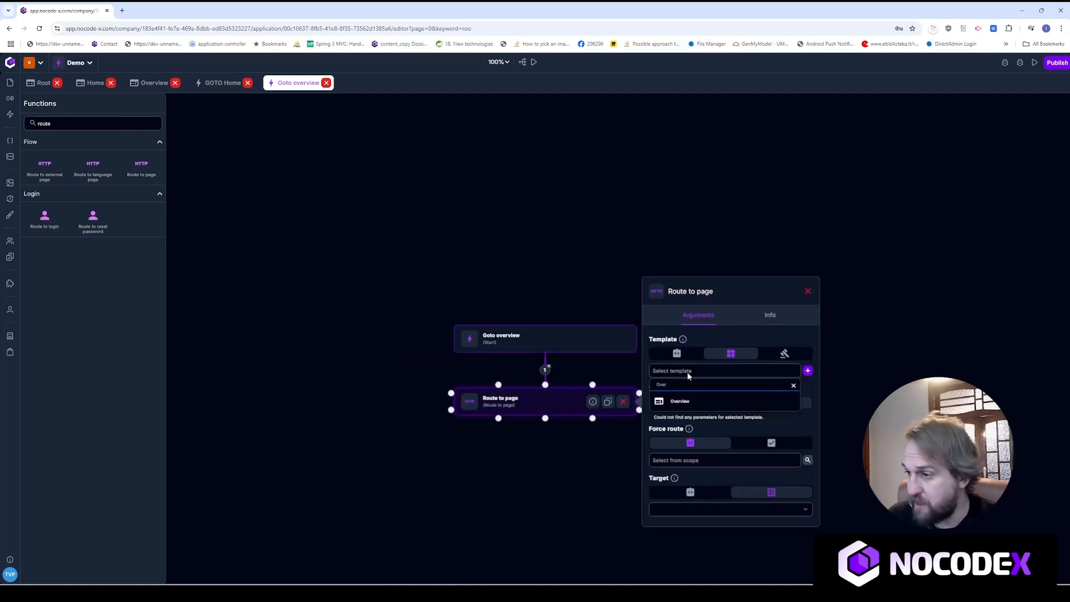
pyautogui.click(690, 402)
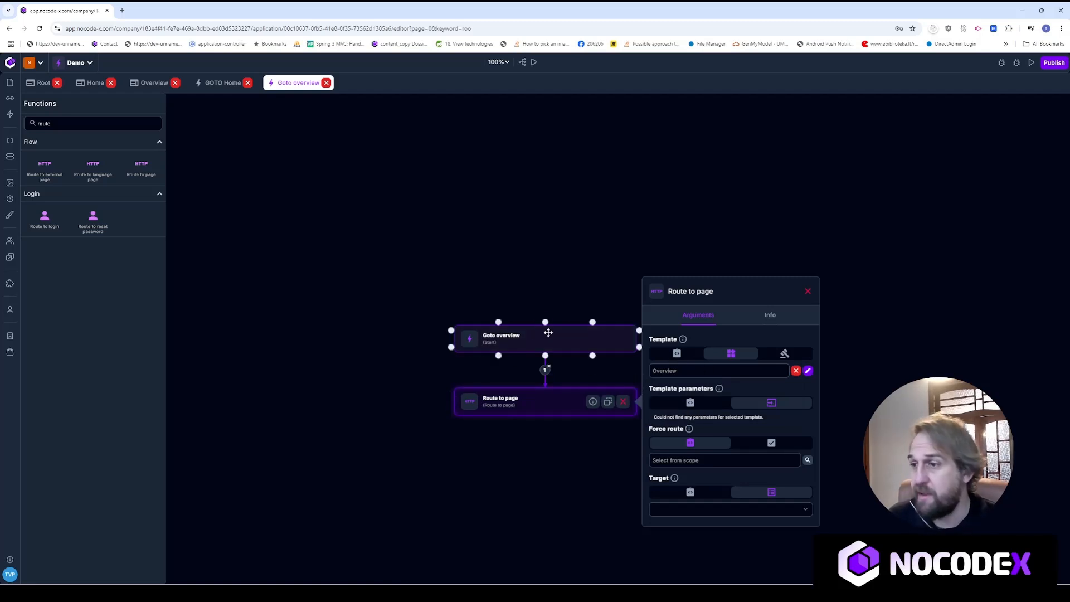
pyautogui.moveTo(547, 333); pyautogui.dragTo(554, 306)
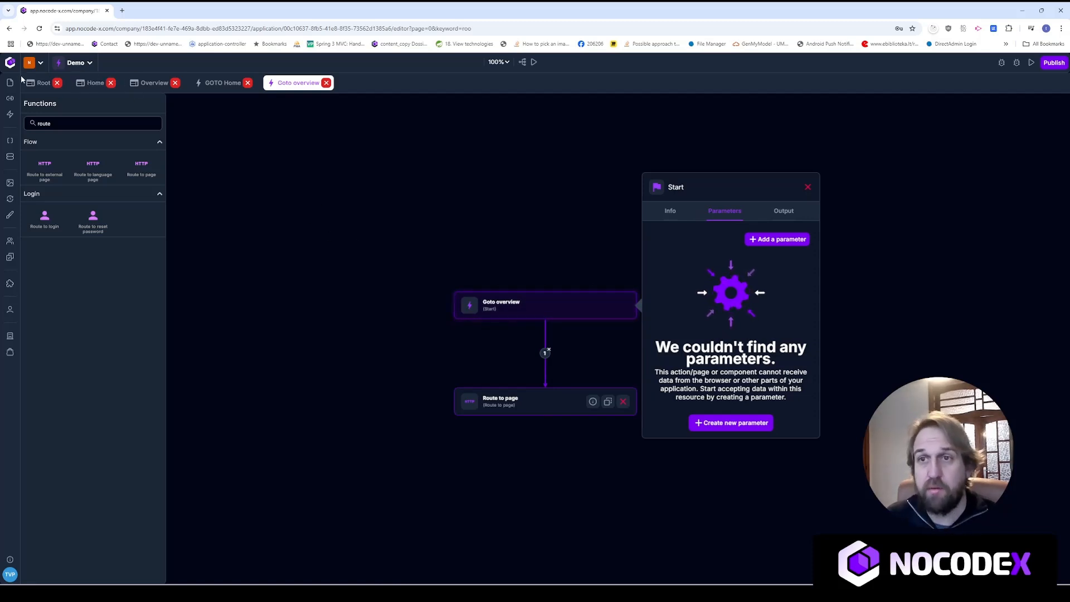
# Return to the Root template and review the full side navigation's second link, then close its properties
pyautogui.click(43, 83)
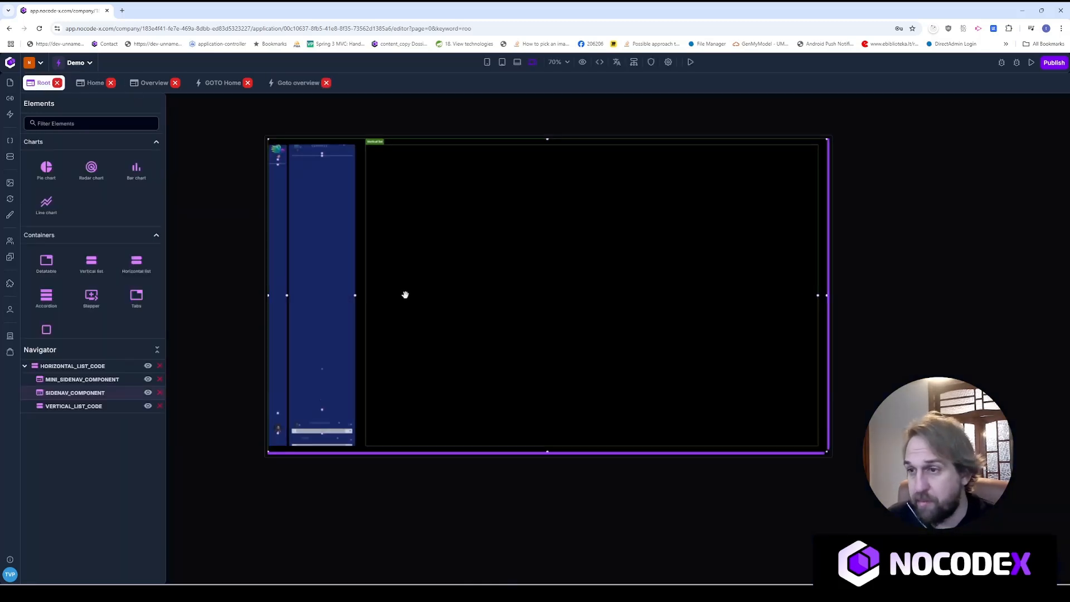
pyautogui.click(325, 245)
pyautogui.click(420, 328)
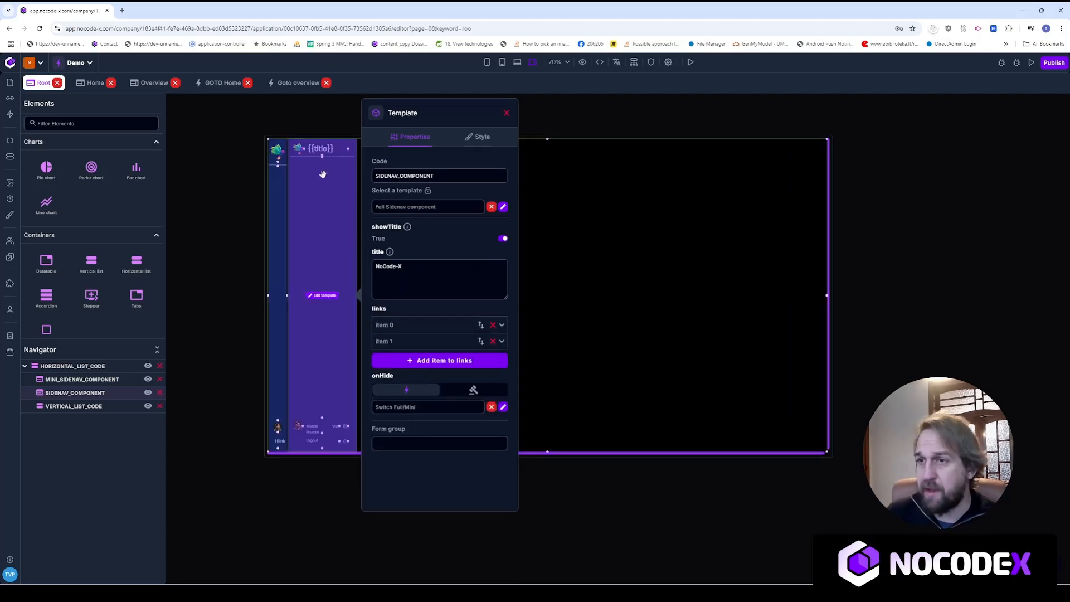
pyautogui.click(452, 342)
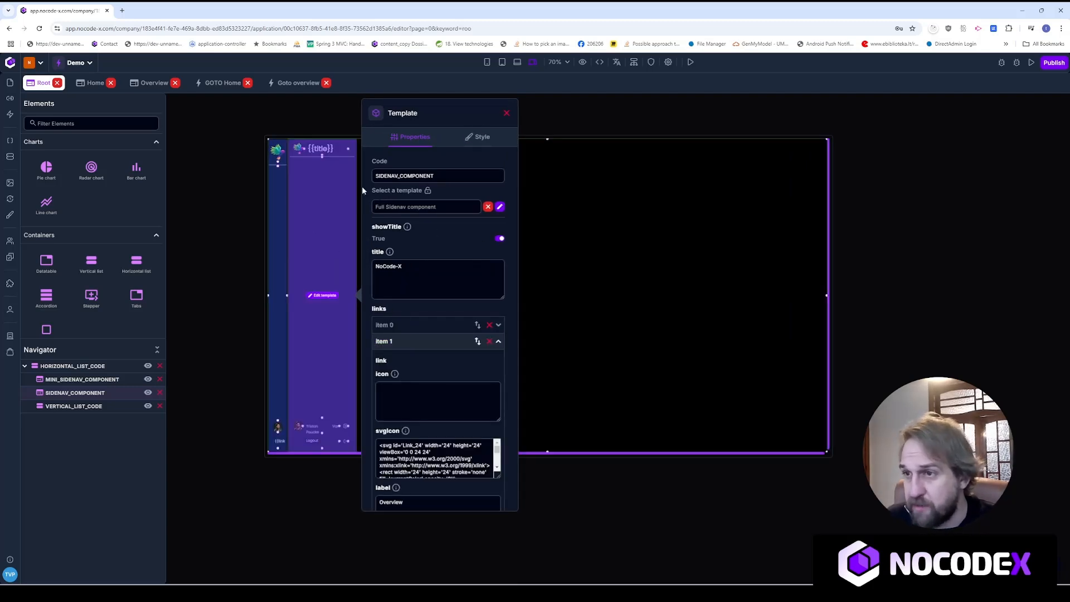
pyautogui.click(506, 113)
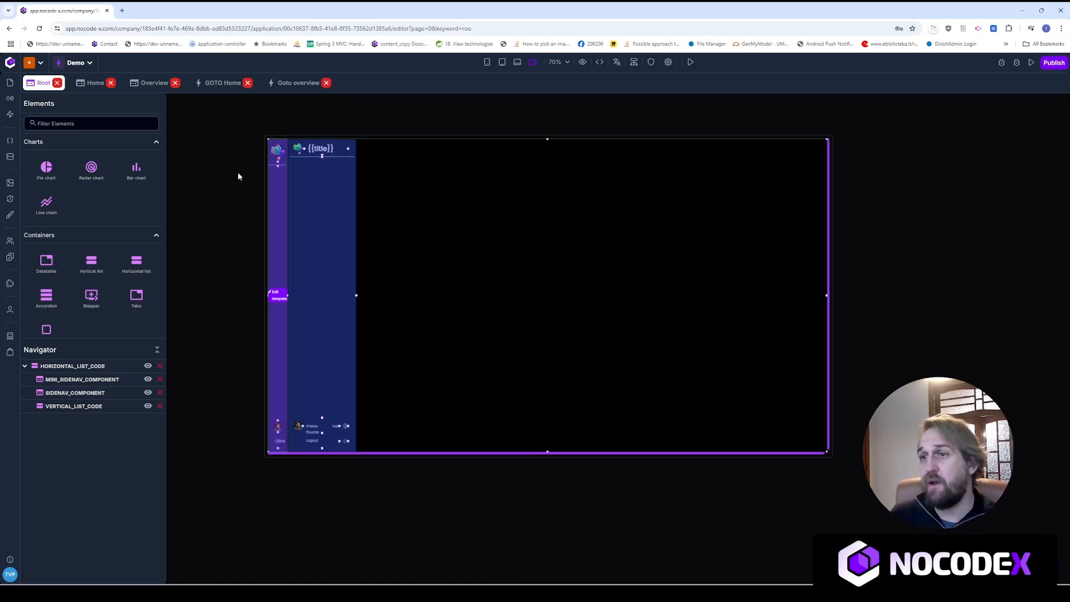
# Set the logo_tooltip of the mini side navigation component to No-Code-X
pyautogui.click(271, 186)
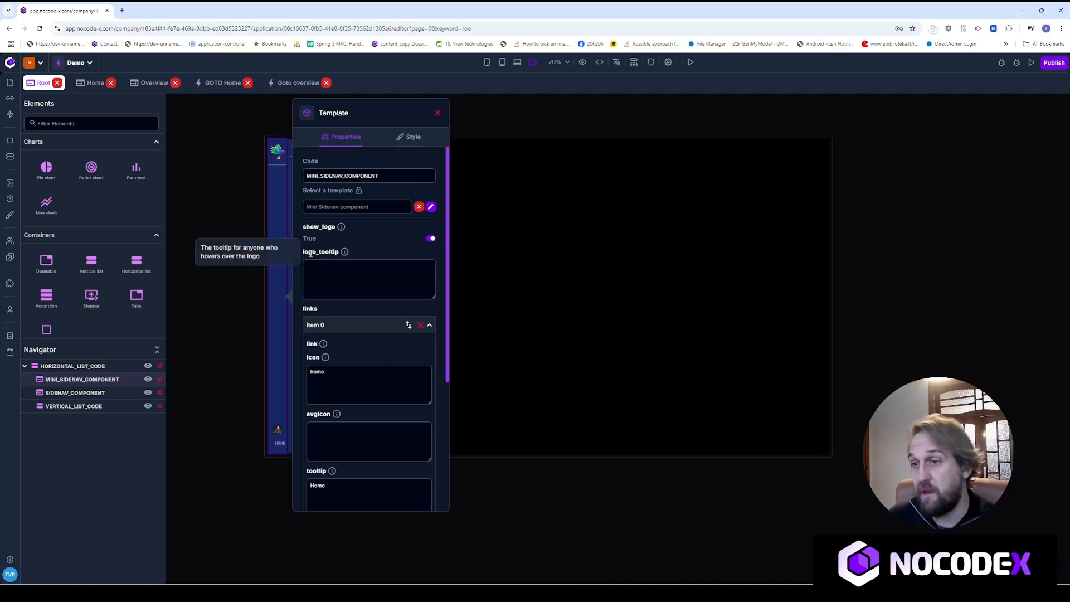
pyautogui.doubleClick(344, 254)
pyautogui.click(345, 285)
pyautogui.write('N')
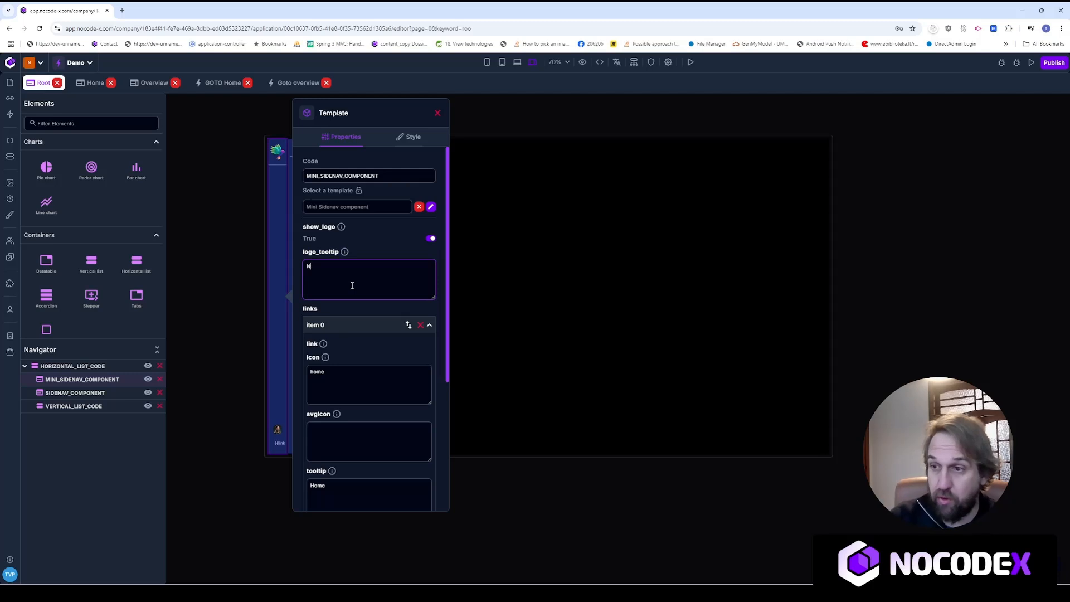
pyautogui.write('o')
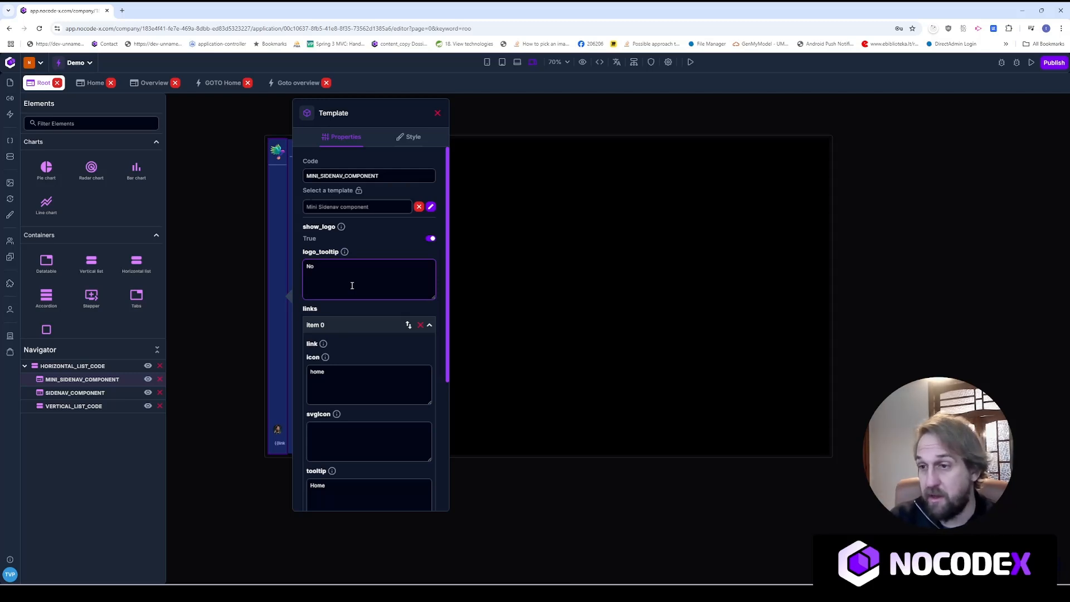
pyautogui.write('-Code')
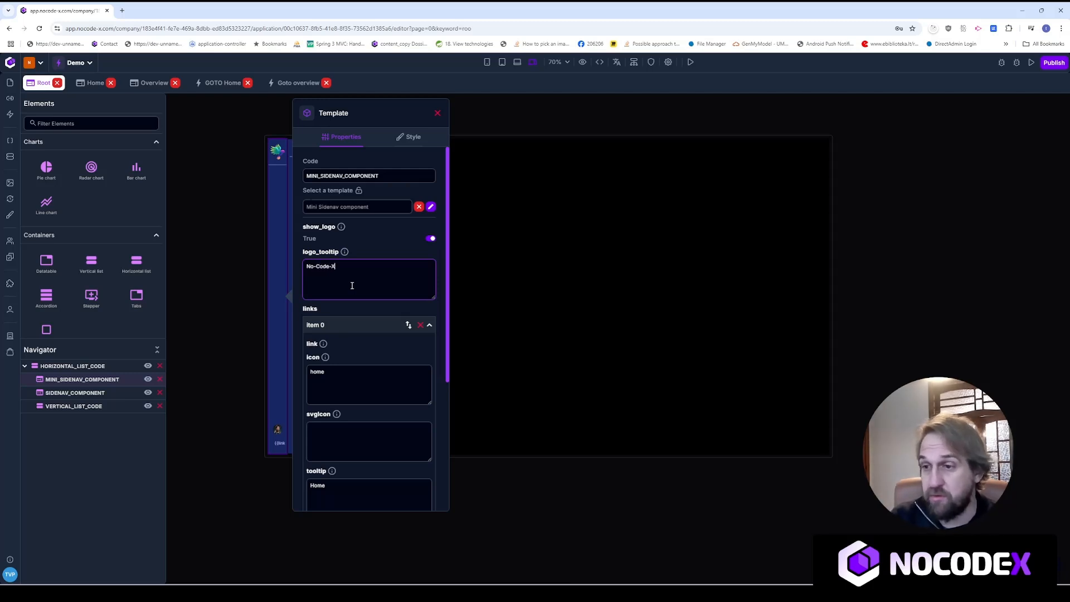
pyautogui.write('-X')
# Examine the mini side navigation's first link: its icon, svgIcon, tooltip, activePath and onClick fields
pyautogui.click(357, 326)
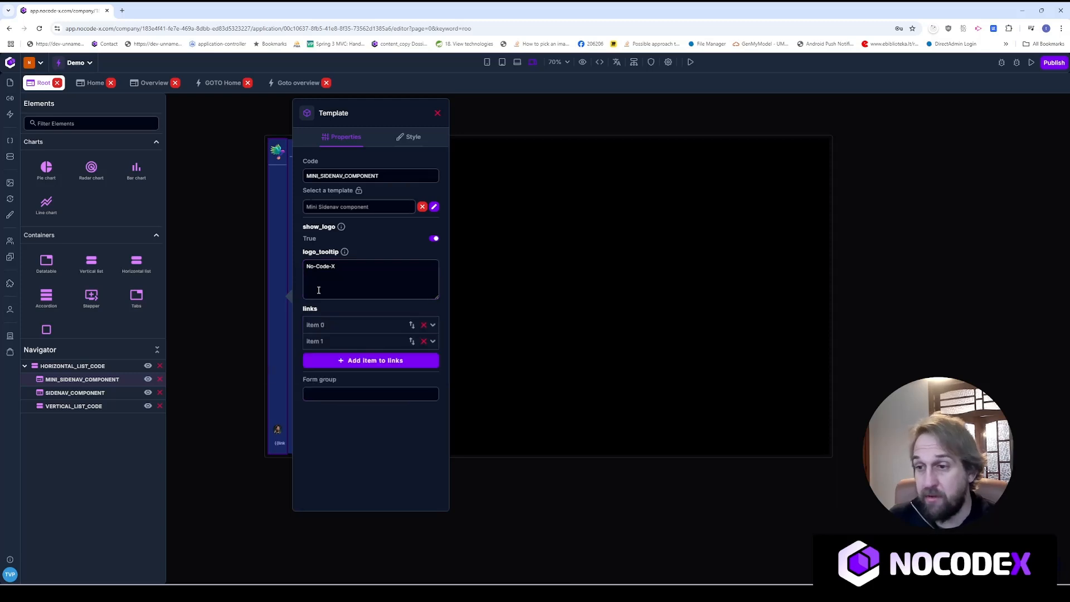
pyautogui.click(337, 329)
pyautogui.moveTo(327, 359)
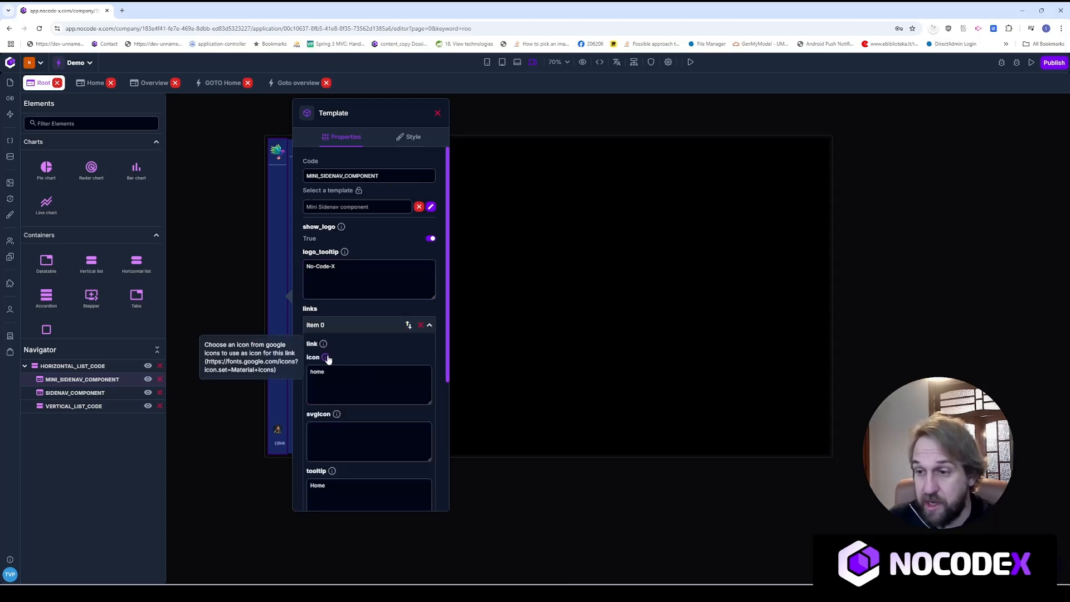
pyautogui.scroll(-2, 339, 401)
pyautogui.moveTo(330, 388)
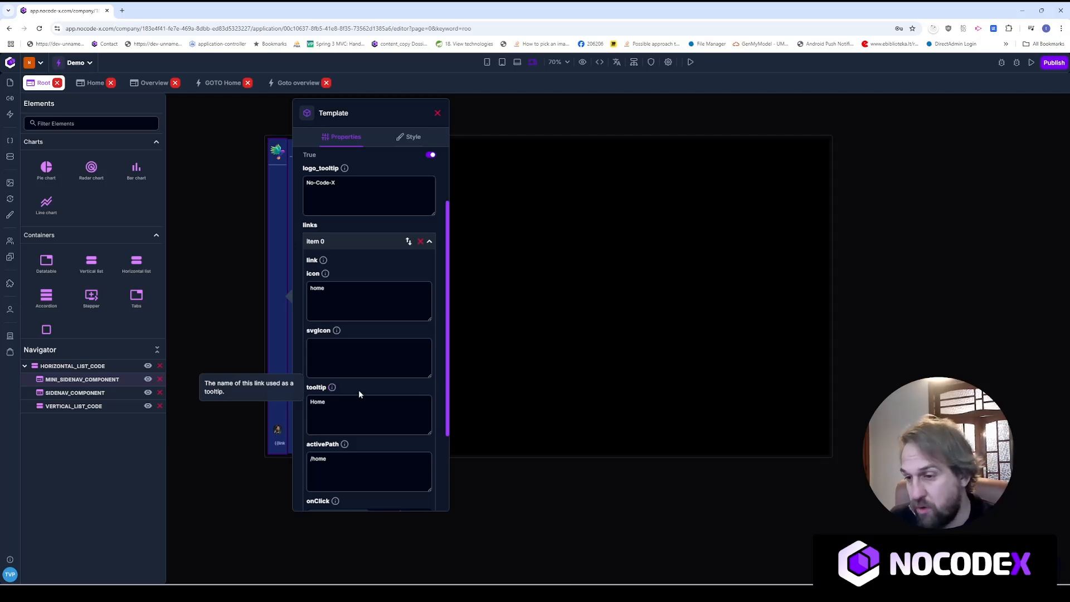
pyautogui.scroll(-2, 359, 393)
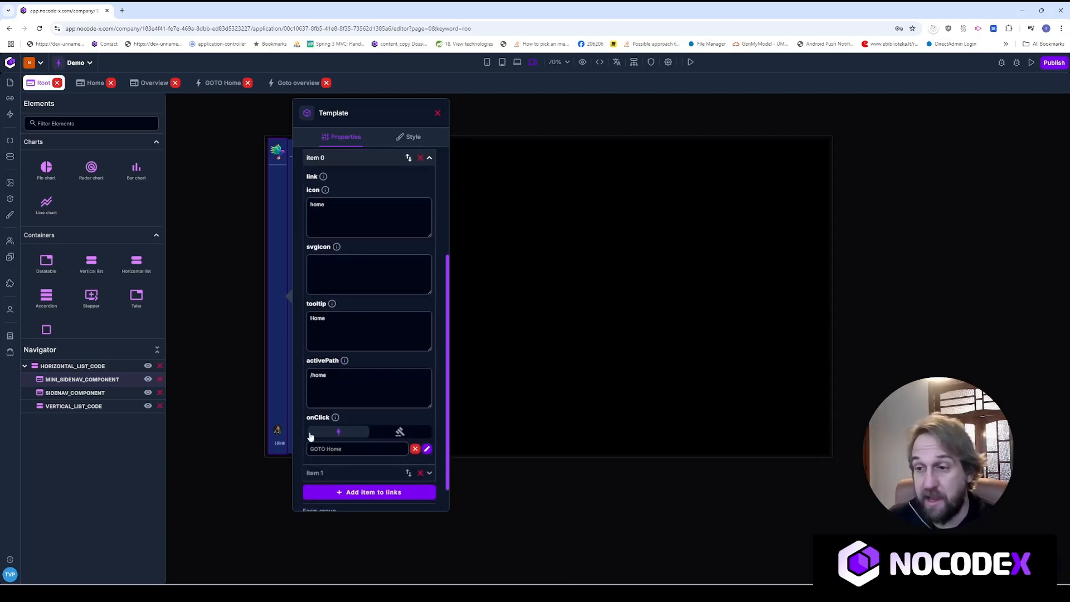
pyautogui.scroll(1, 315, 362)
pyautogui.doubleClick(315, 365)
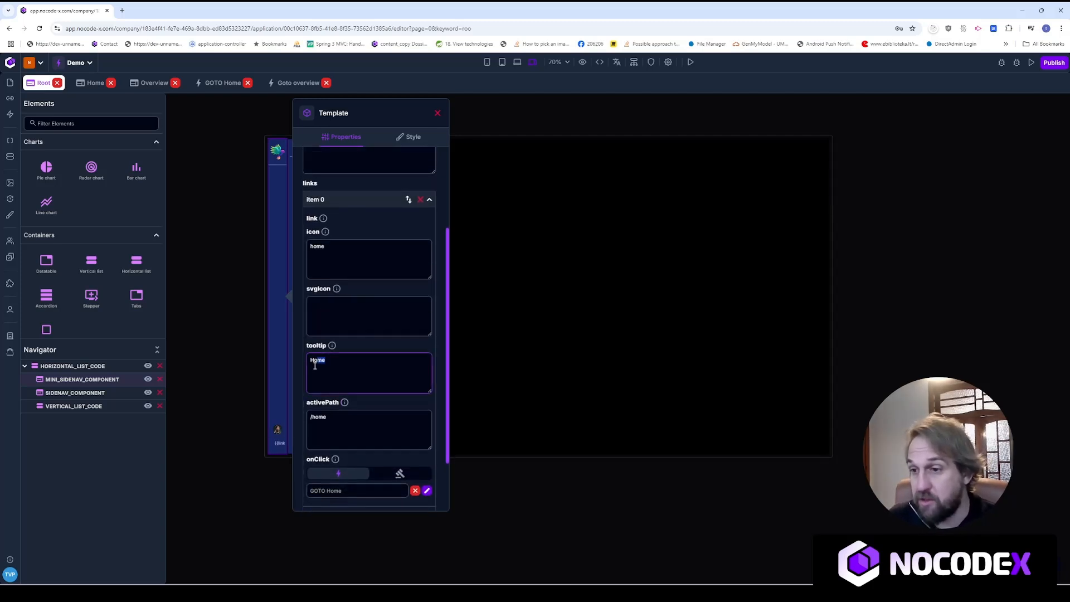
pyautogui.doubleClick(321, 418)
pyautogui.scroll(-2, 334, 424)
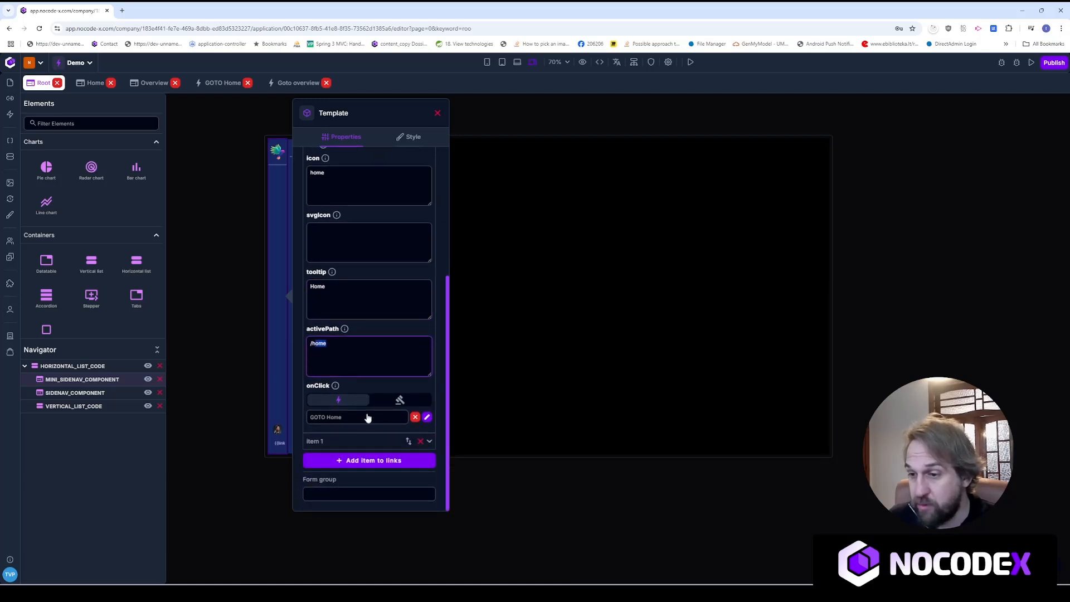
pyautogui.doubleClick(316, 173)
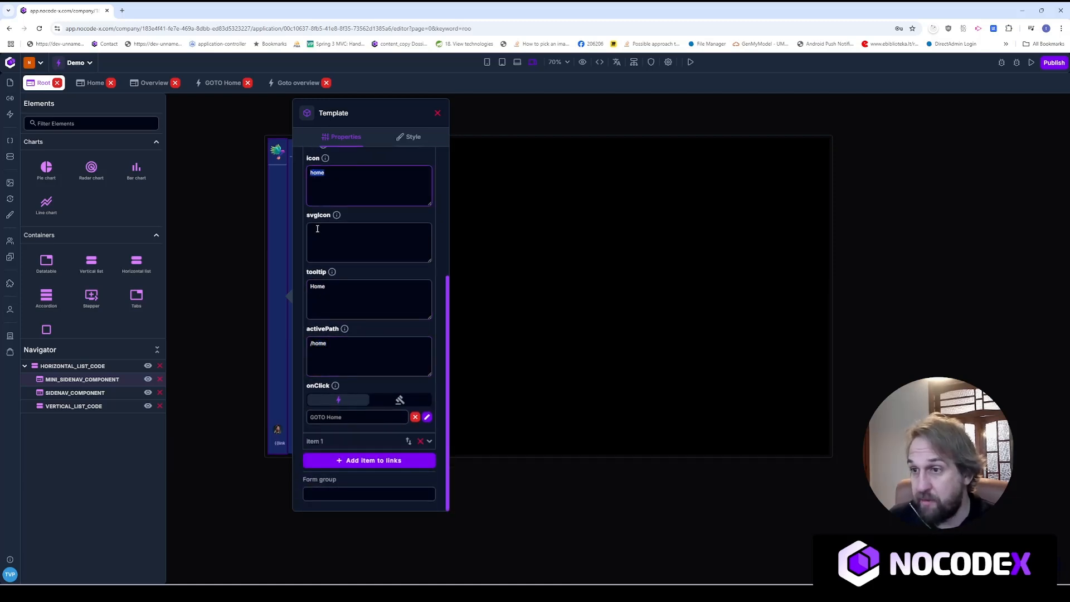
pyautogui.doubleClick(323, 287)
pyautogui.doubleClick(323, 344)
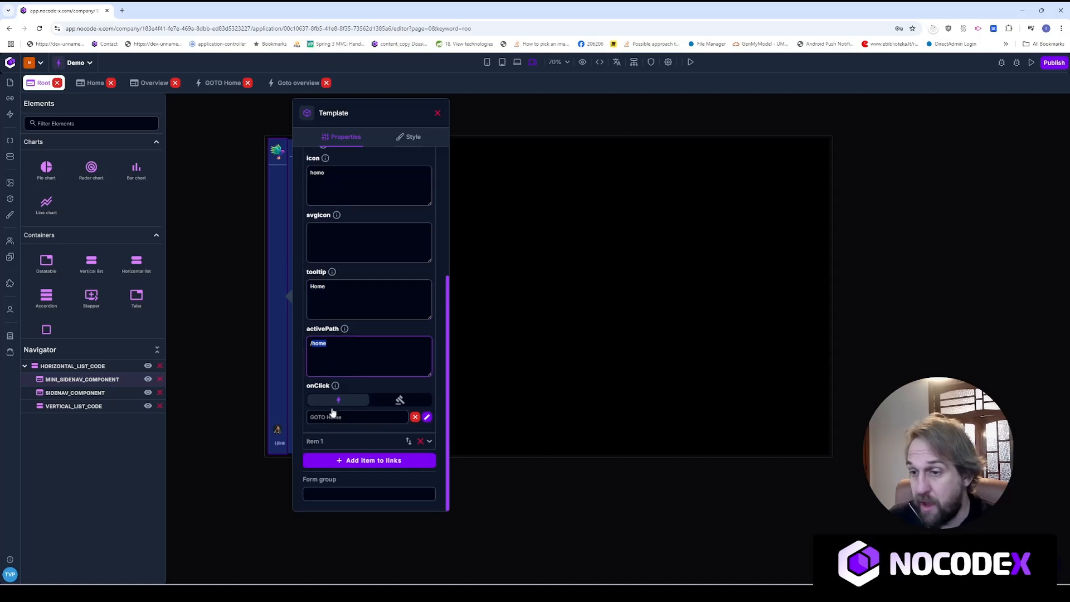
# Review the svgIcon of the mini side navigation's second link and set the link's tooltip to Overview
pyautogui.click(333, 445)
pyautogui.scroll(-1, 341, 410)
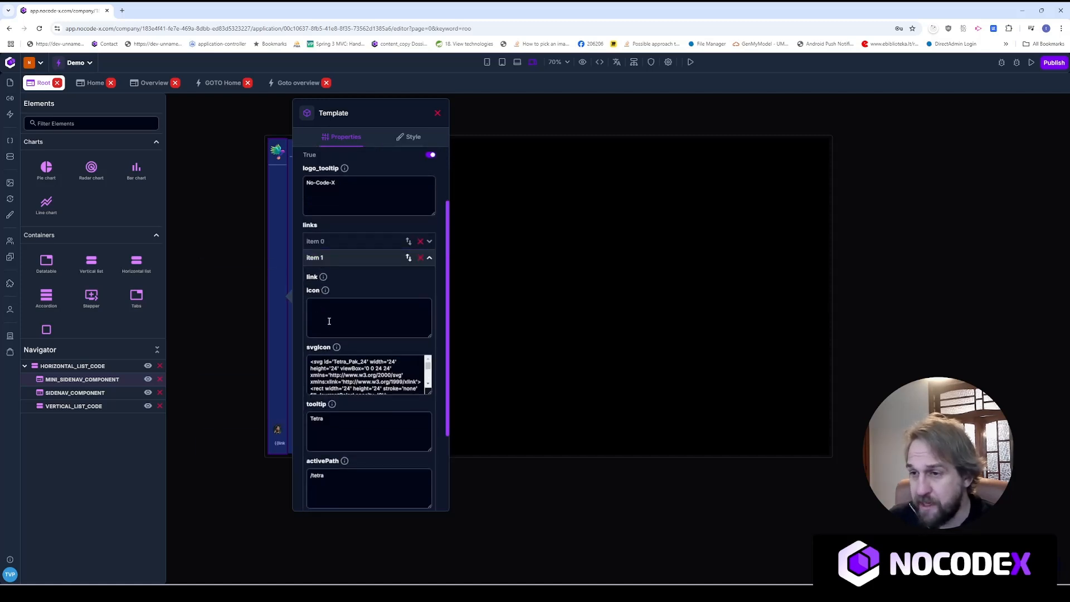
pyautogui.moveTo(312, 366); pyautogui.dragTo(369, 382)
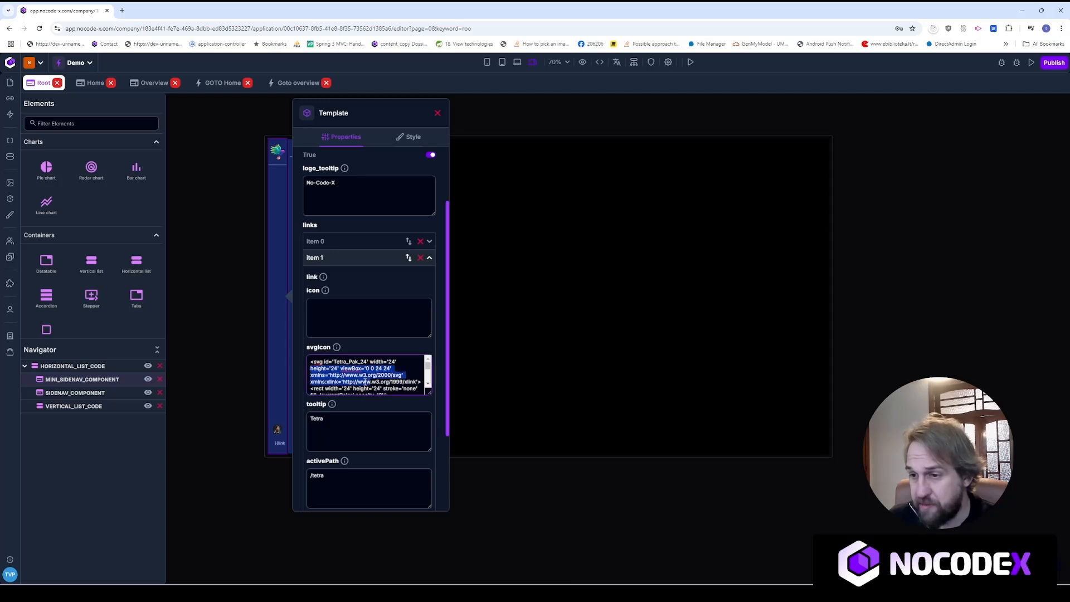
pyautogui.scroll(-1, 368, 382)
pyautogui.click(353, 420)
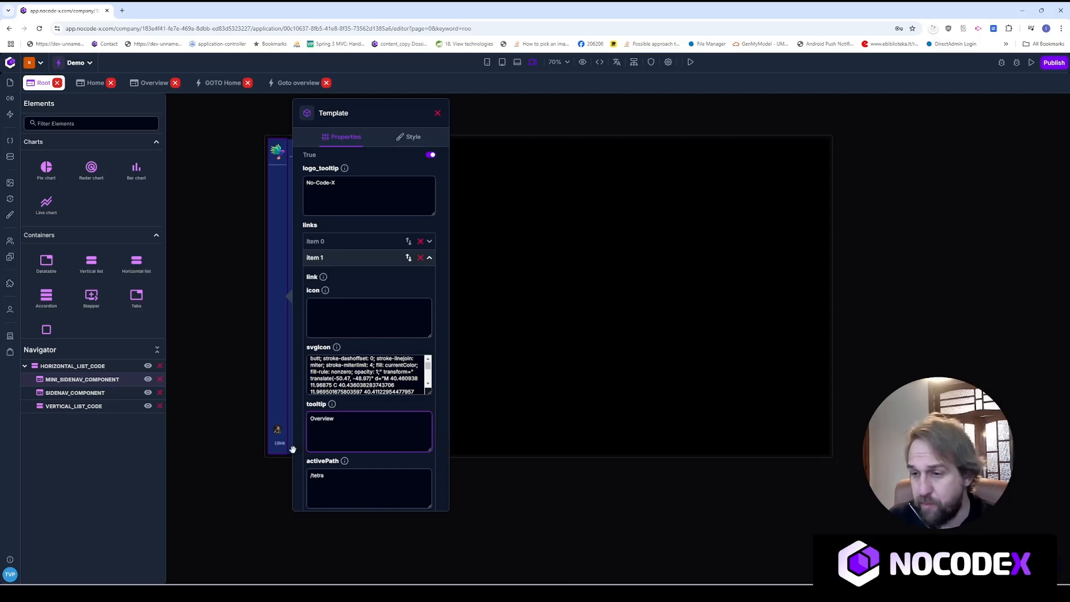
# Set the activePath of the mini side navigation's second link to /overview
pyautogui.scroll(-2, 357, 363)
pyautogui.click(354, 362)
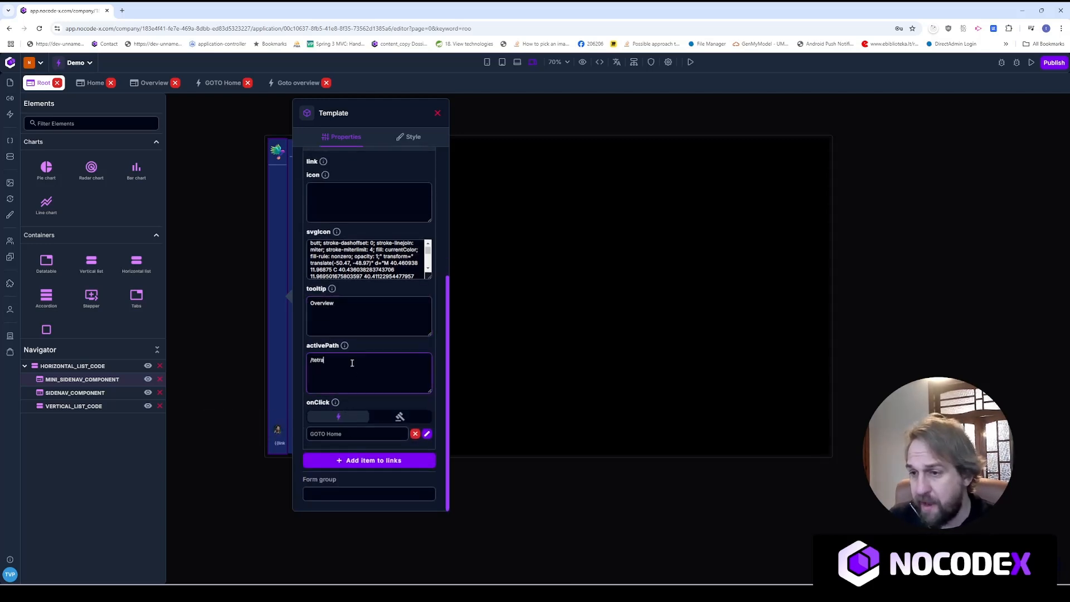
pyautogui.tripleClick(321, 363)
pyautogui.write('/overview')
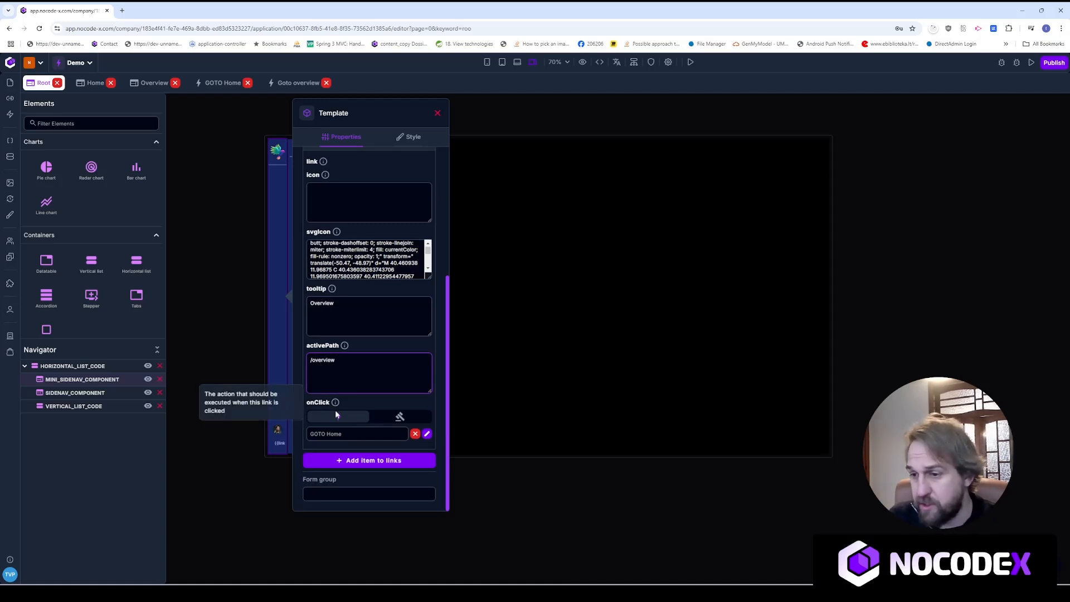
# Set the onClick action of the mini side navigation's second link to Goto overview
pyautogui.click(357, 436)
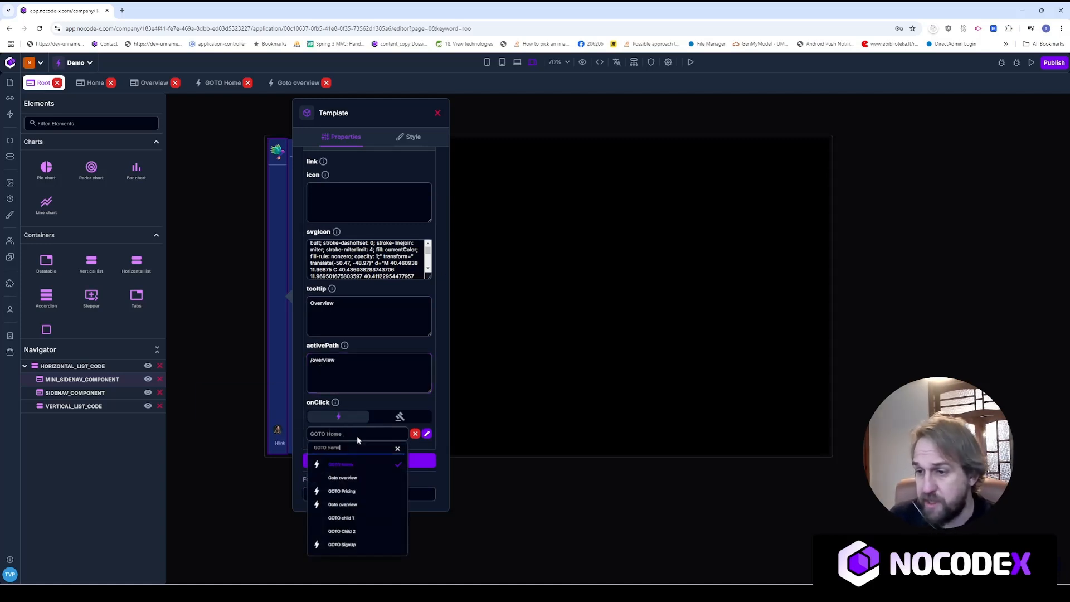
pyautogui.press('super+a')
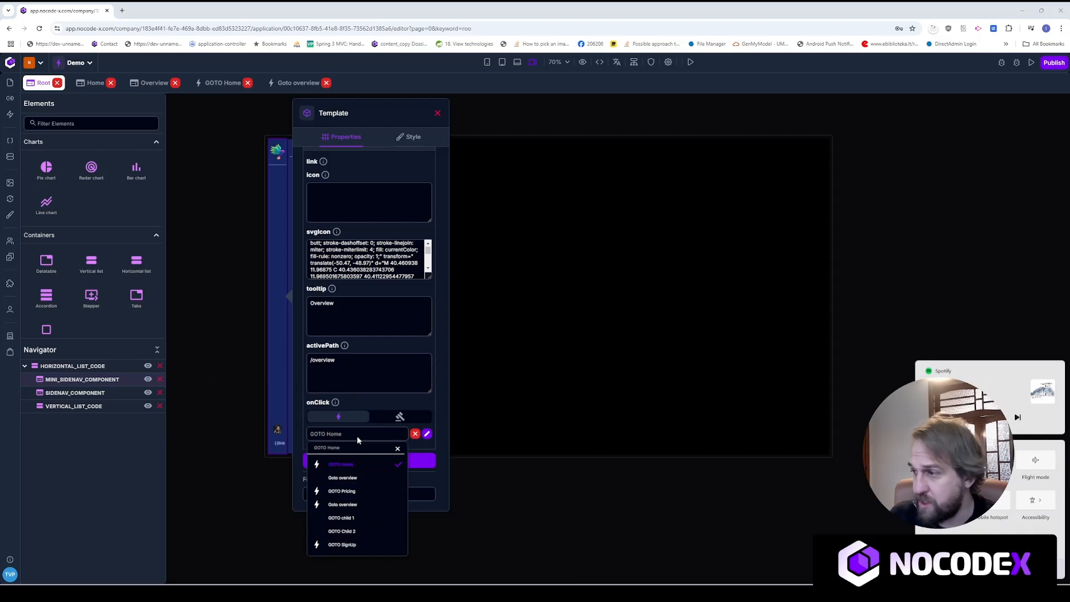
pyautogui.click(357, 436)
pyautogui.click(355, 437)
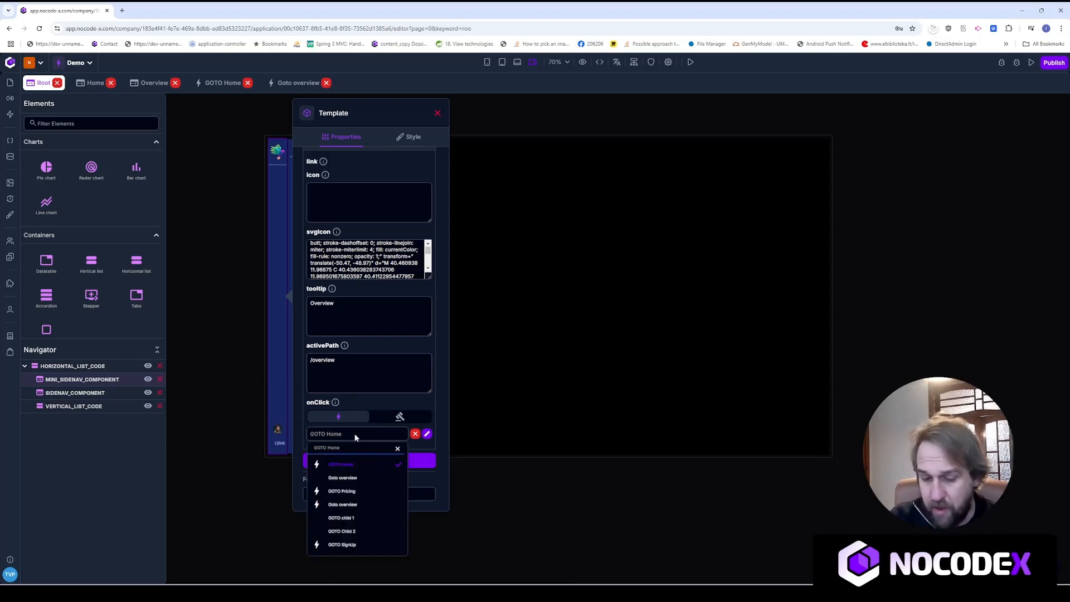
pyautogui.hotkey('ctrl', 'a')
pyautogui.write('Over')
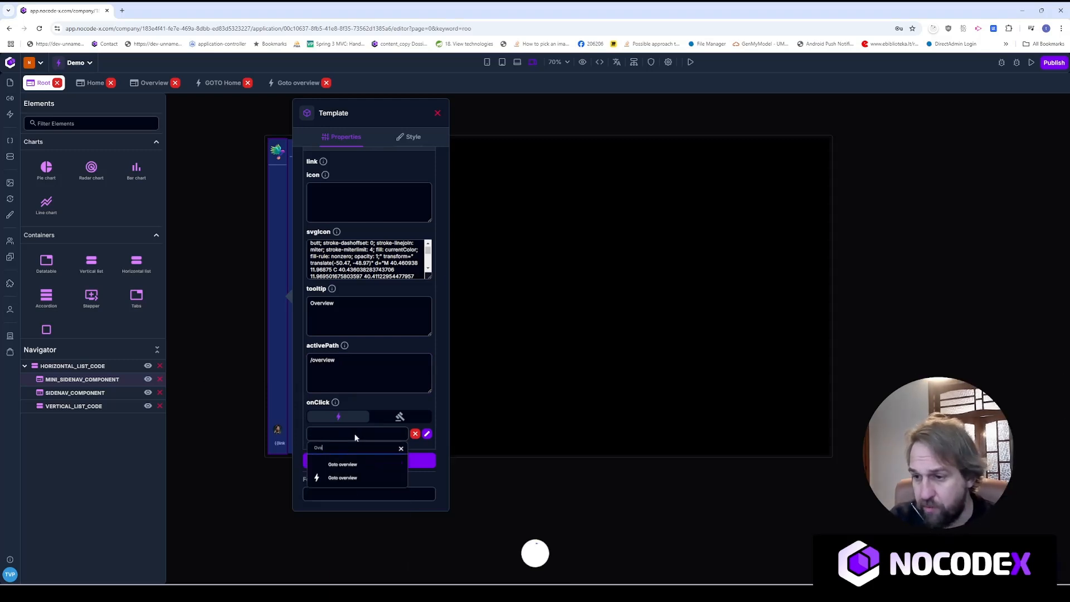
pyautogui.click(342, 478)
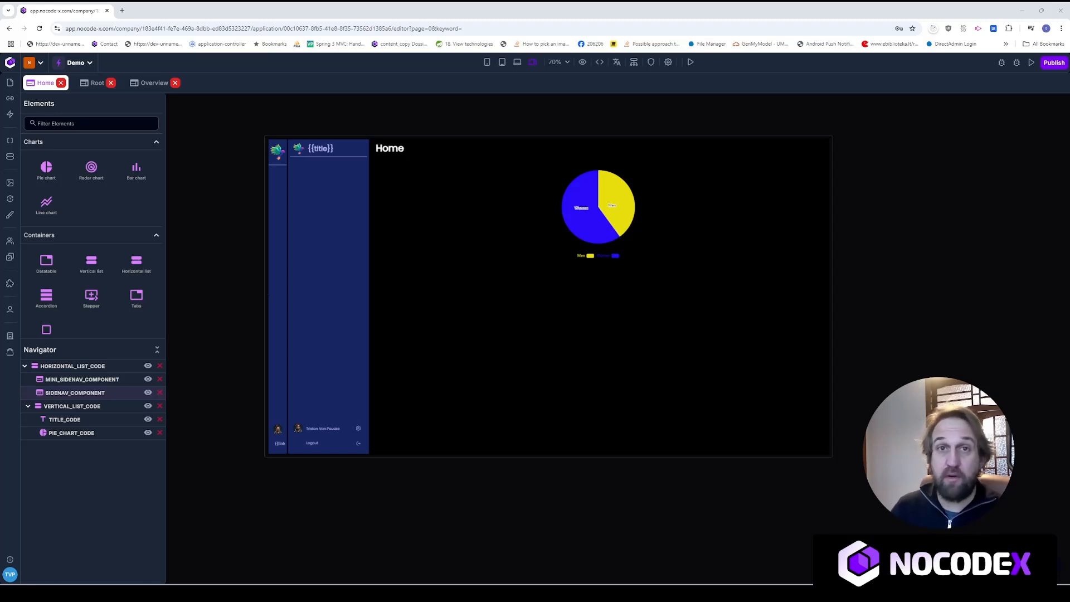
# Preview the Home page and test the full side navigation's Overview and Home links
pyautogui.click(690, 62)
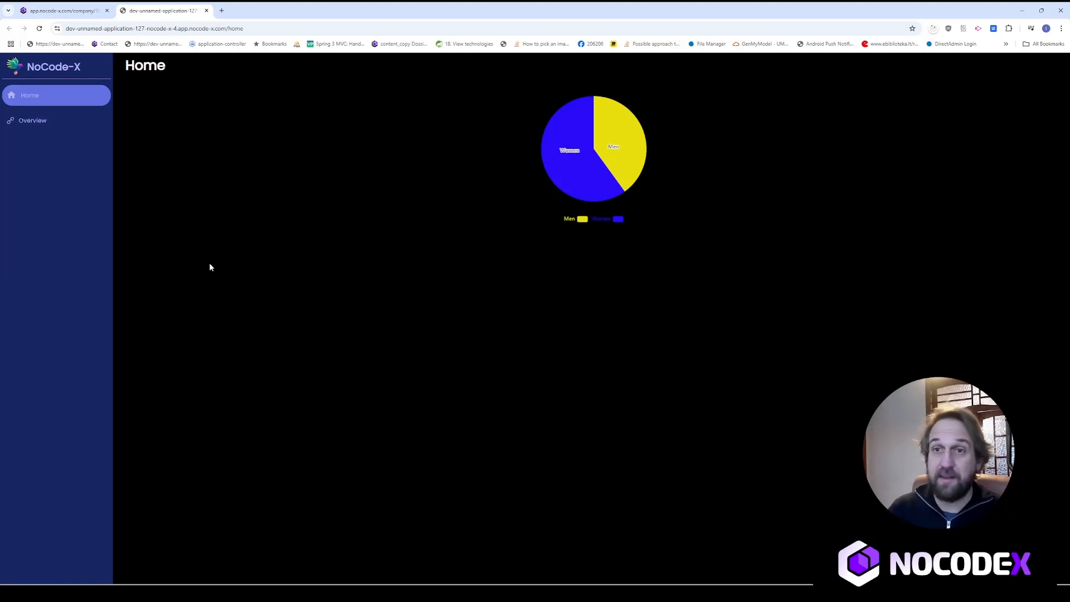
pyautogui.click(64, 127)
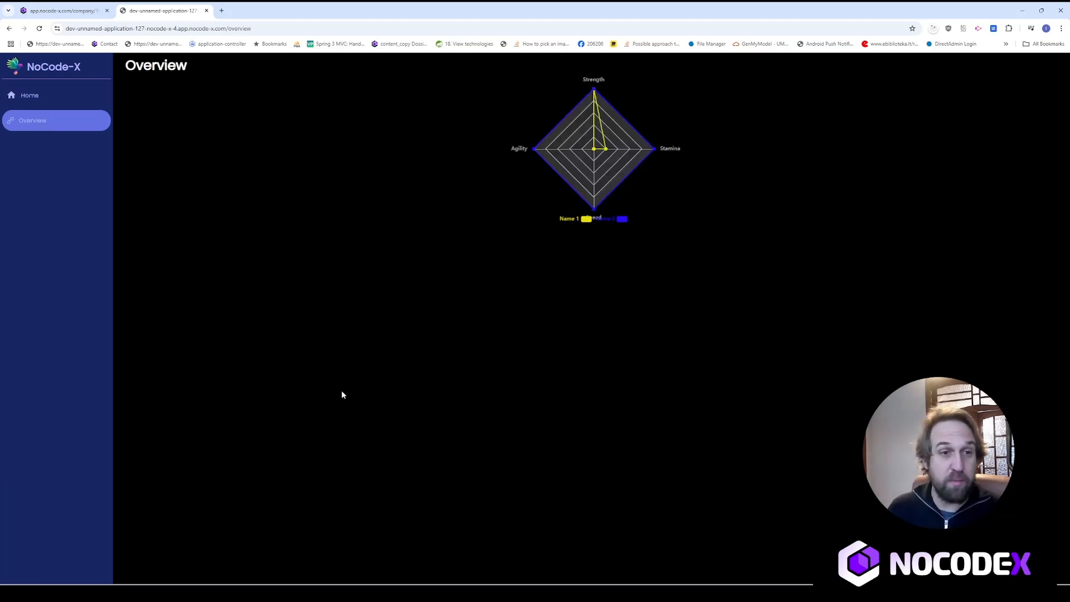
pyautogui.click(101, 107)
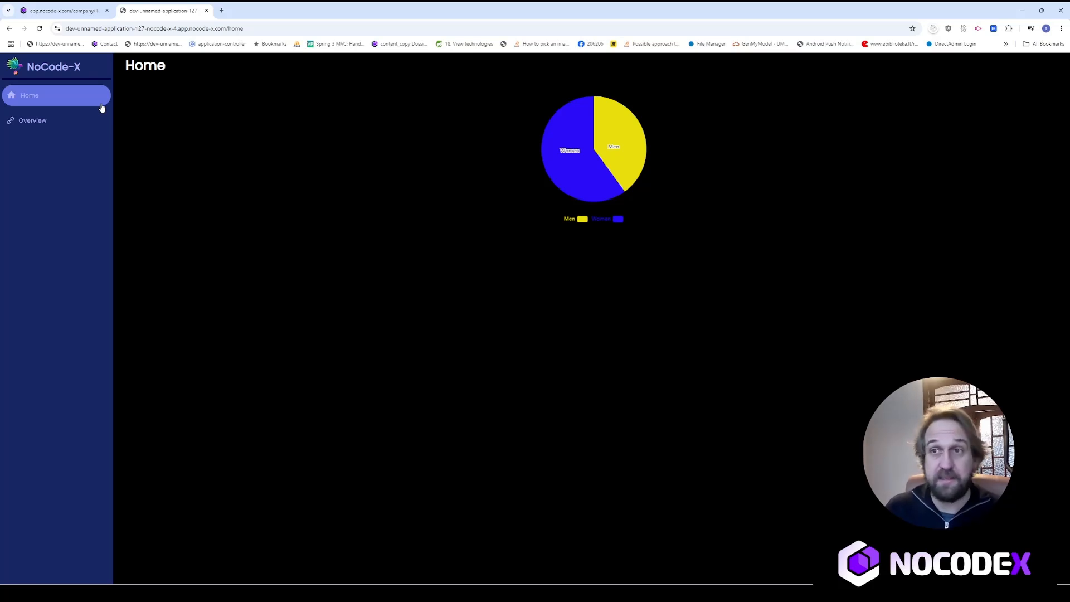
# Inspect the preview in responsive device view, test the mini side navigation's Overview and Home links, and narrow the viewport to about 782 px
pyautogui.rightClick(295, 358)
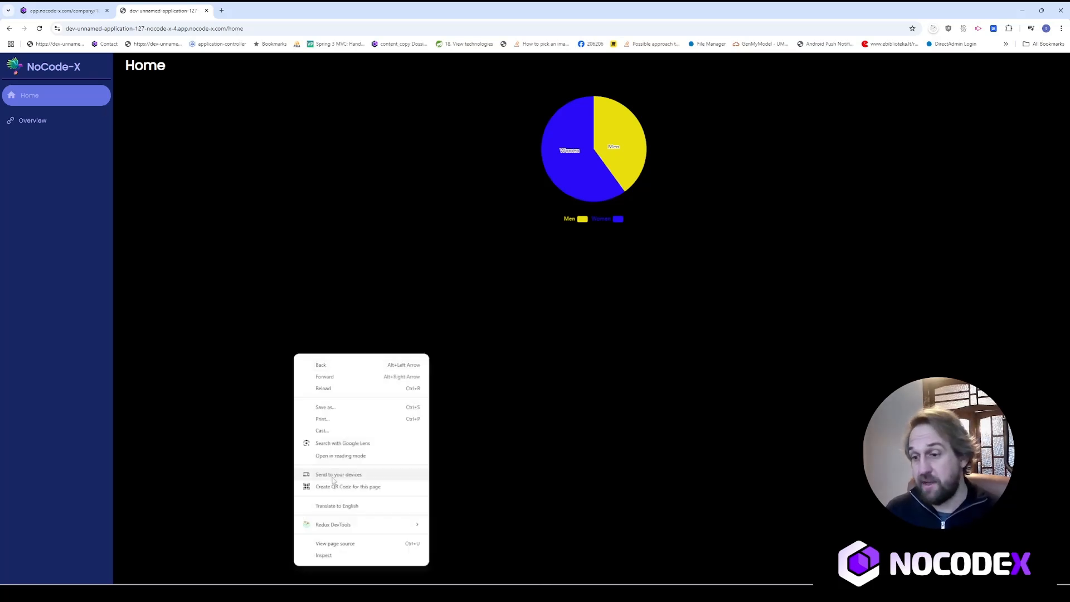
pyautogui.click(324, 558)
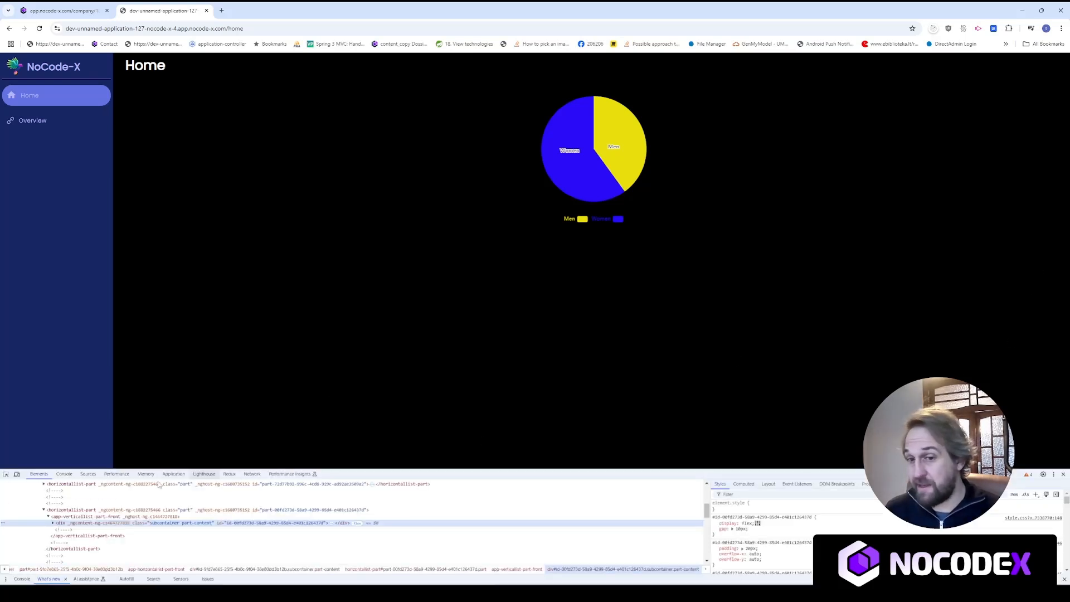
pyautogui.click(16, 474)
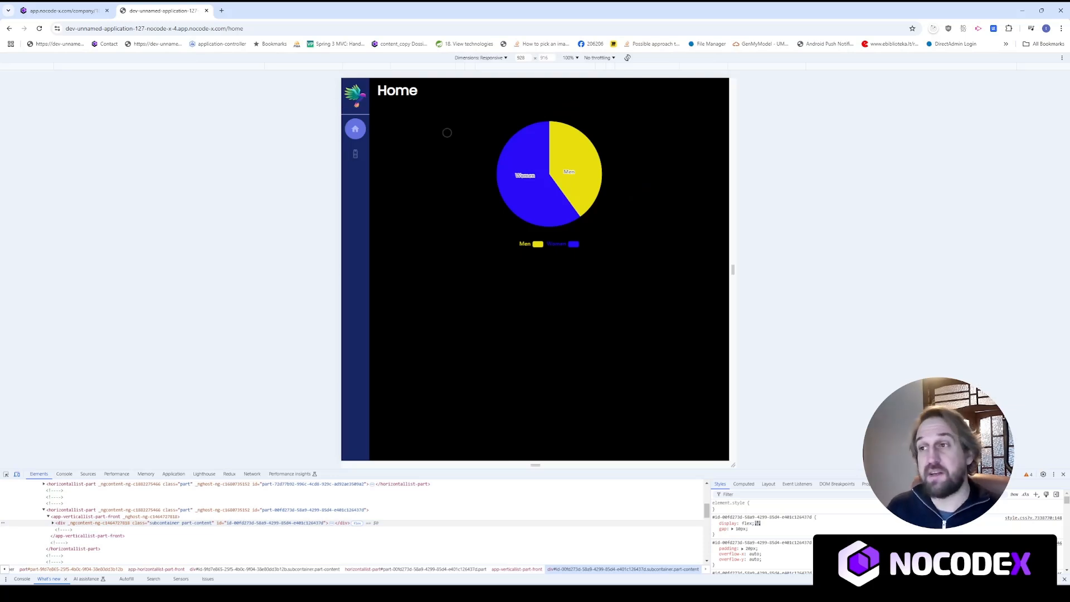
pyautogui.click(355, 153)
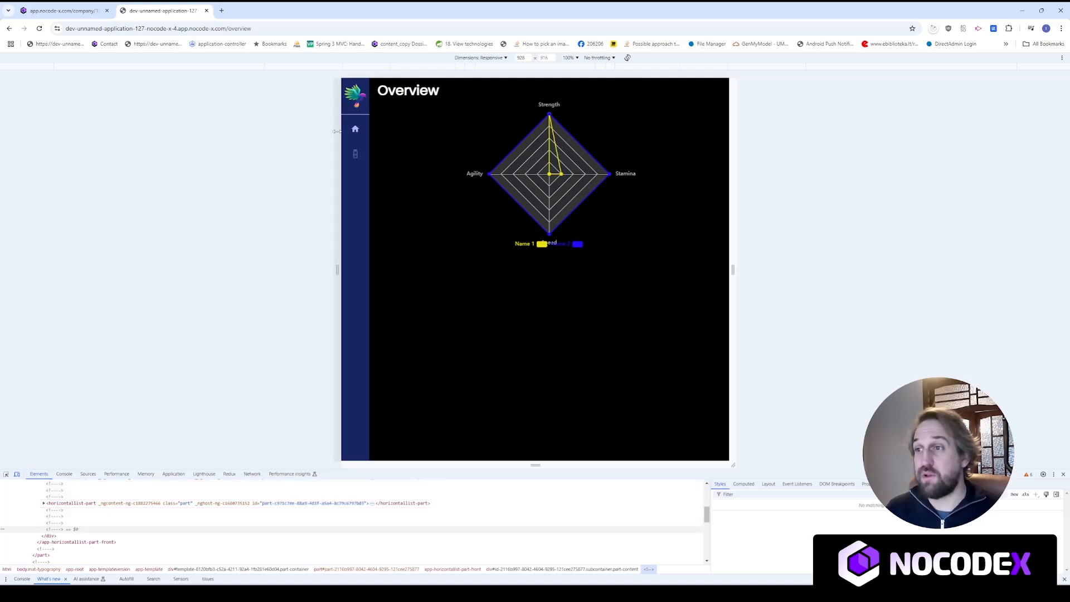
pyautogui.click(355, 129)
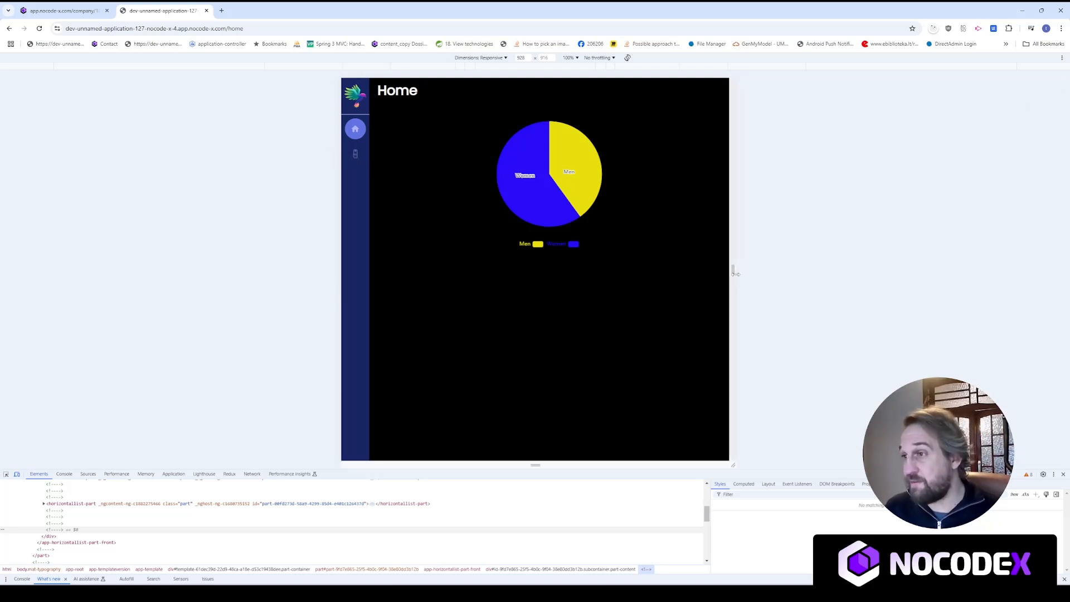
pyautogui.moveTo(734, 270); pyautogui.dragTo(704, 273)
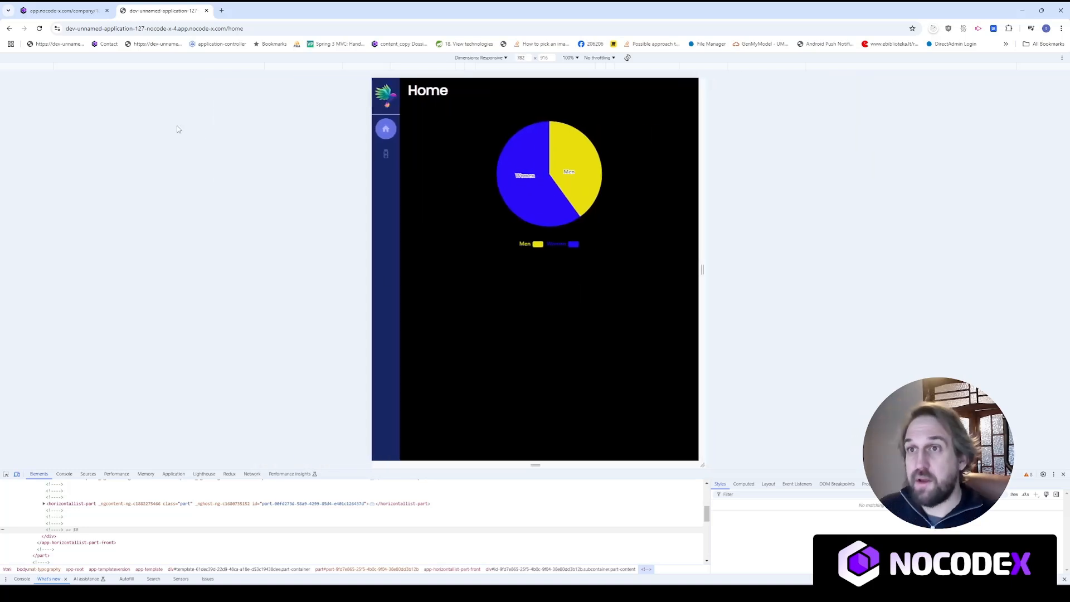
# Open the application's Design System in the editor and change the Standard Theme's Primary Background color to light green
pyautogui.click(61, 11)
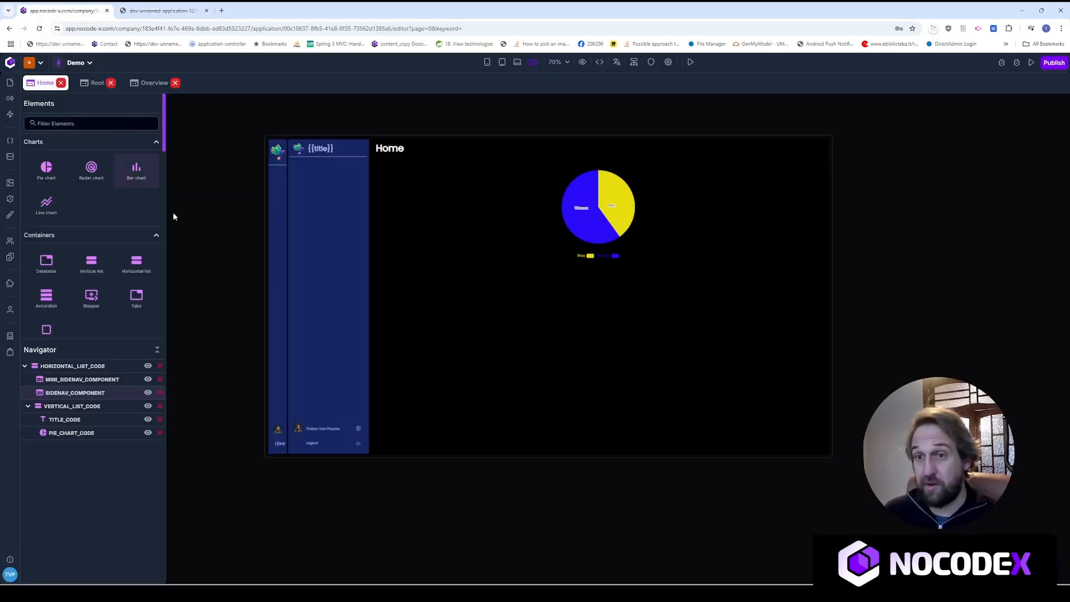
pyautogui.click(10, 215)
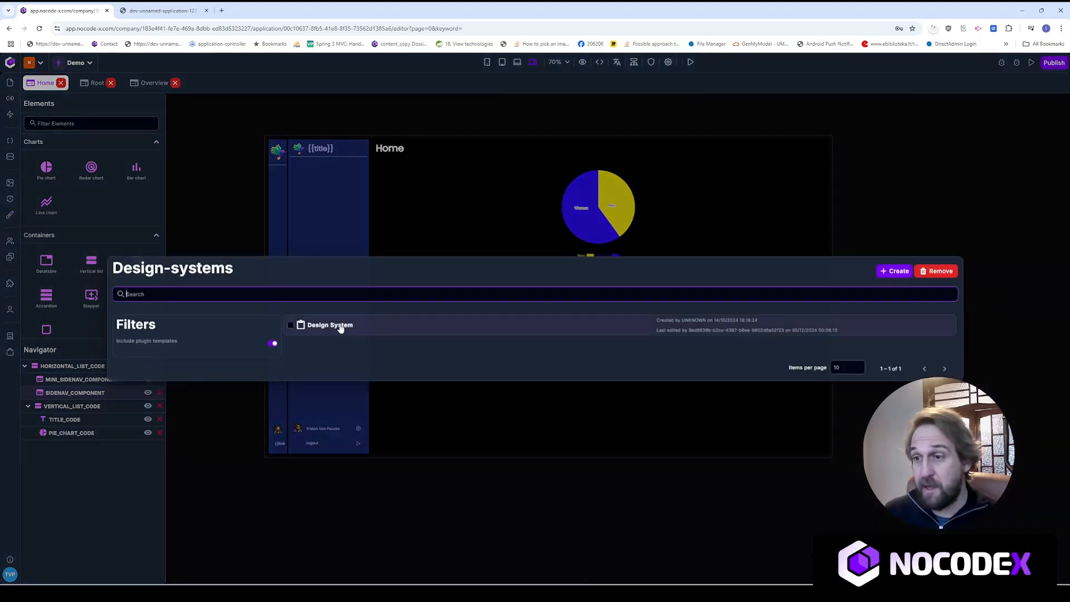
pyautogui.click(333, 328)
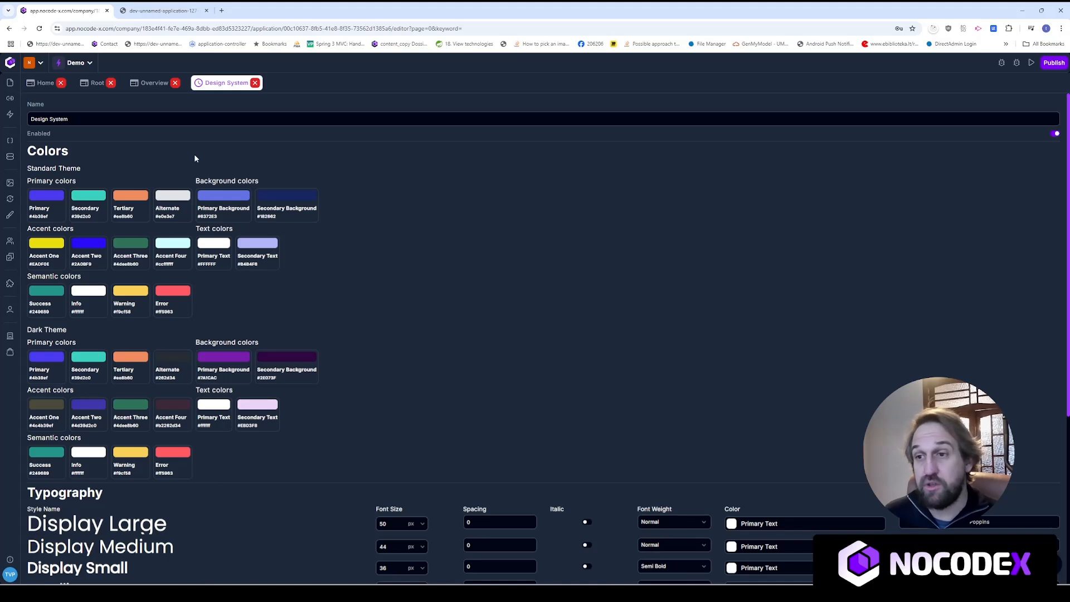
pyautogui.click(234, 200)
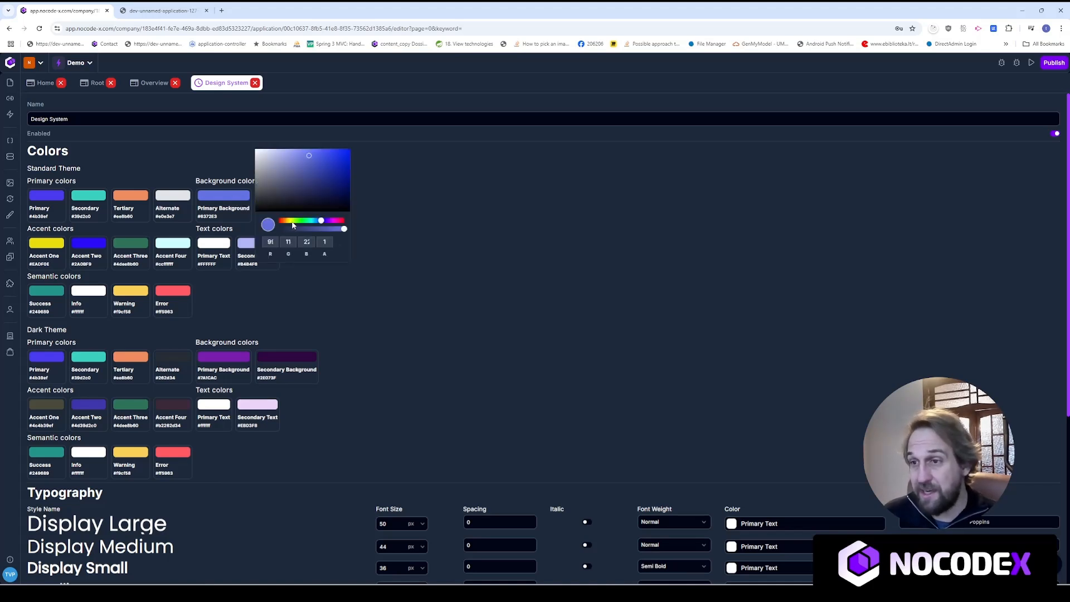
pyautogui.moveTo(302, 222); pyautogui.dragTo(301, 226)
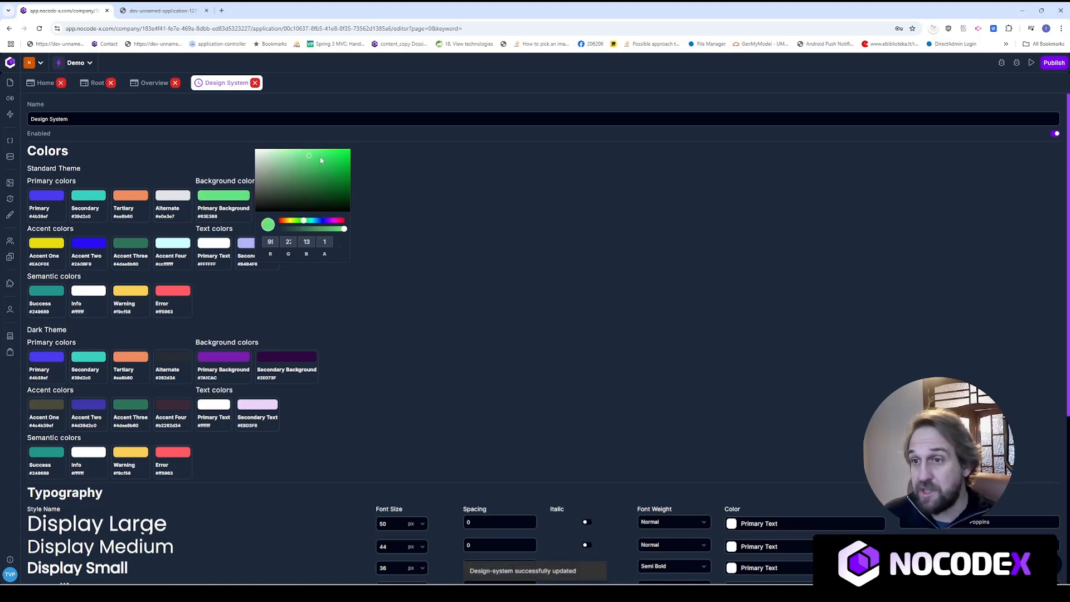
pyautogui.click(206, 158)
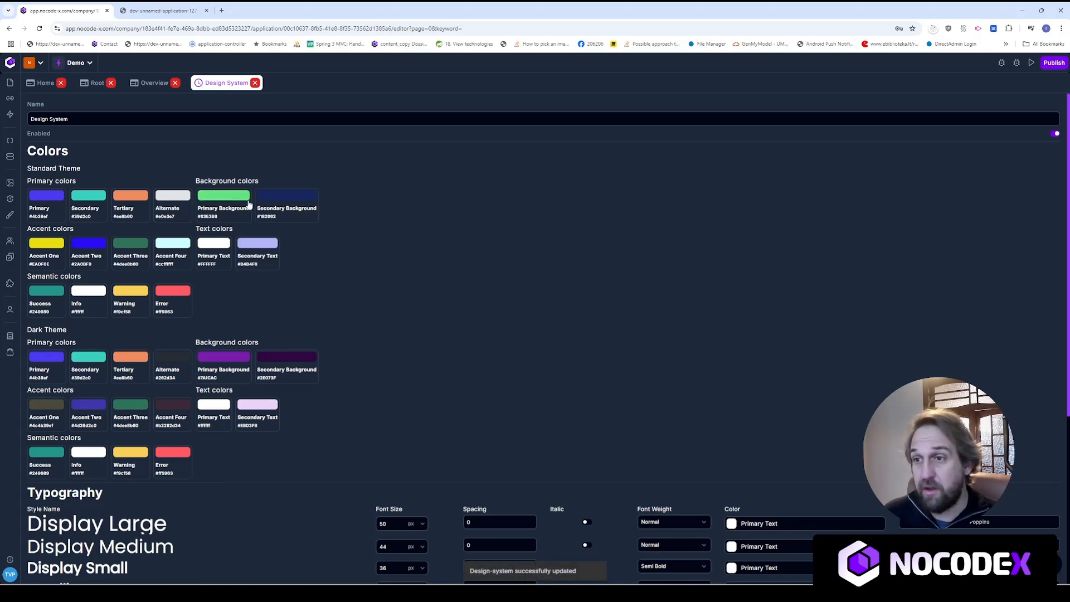
# Change the Standard Theme's Secondary Background color to dark green, #186235
pyautogui.click(276, 200)
pyautogui.click(206, 226)
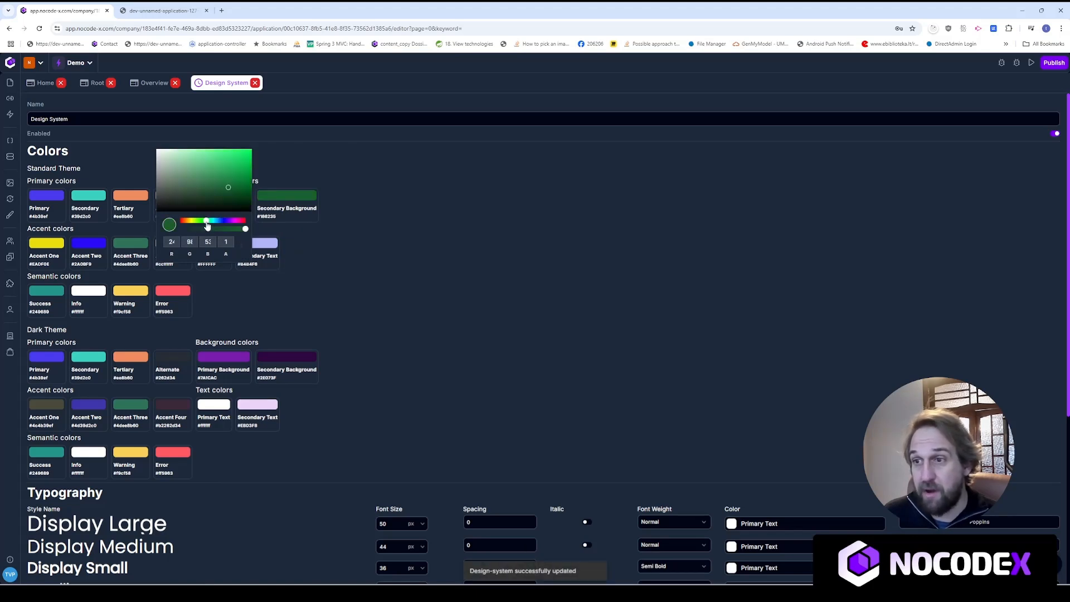
pyautogui.click(368, 202)
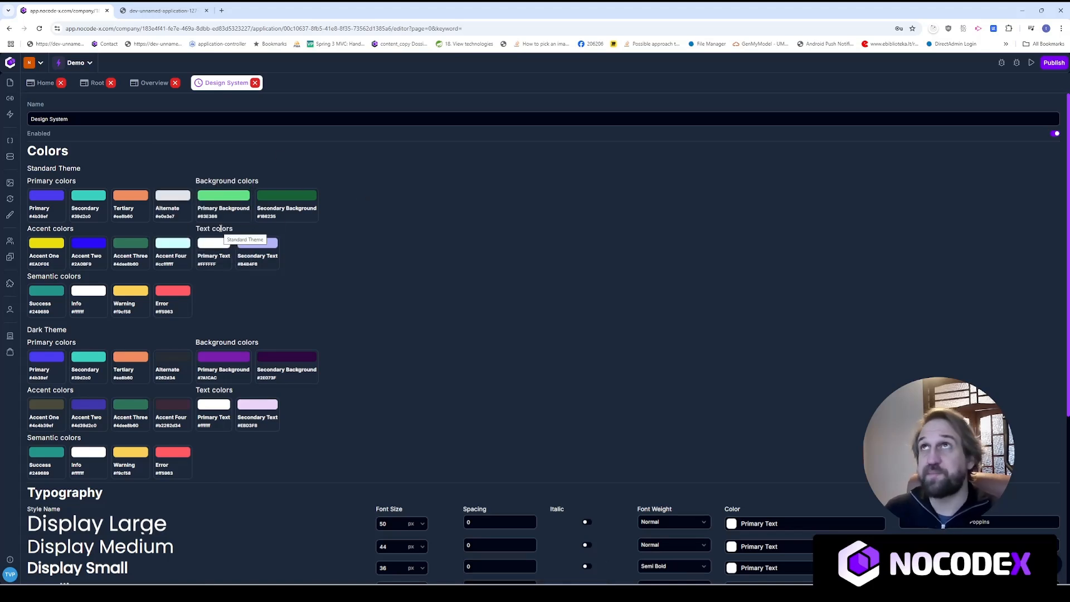
# Change the Standard Theme's Secondary Text color to pale mint green, #B4F6E4
pyautogui.click(255, 243)
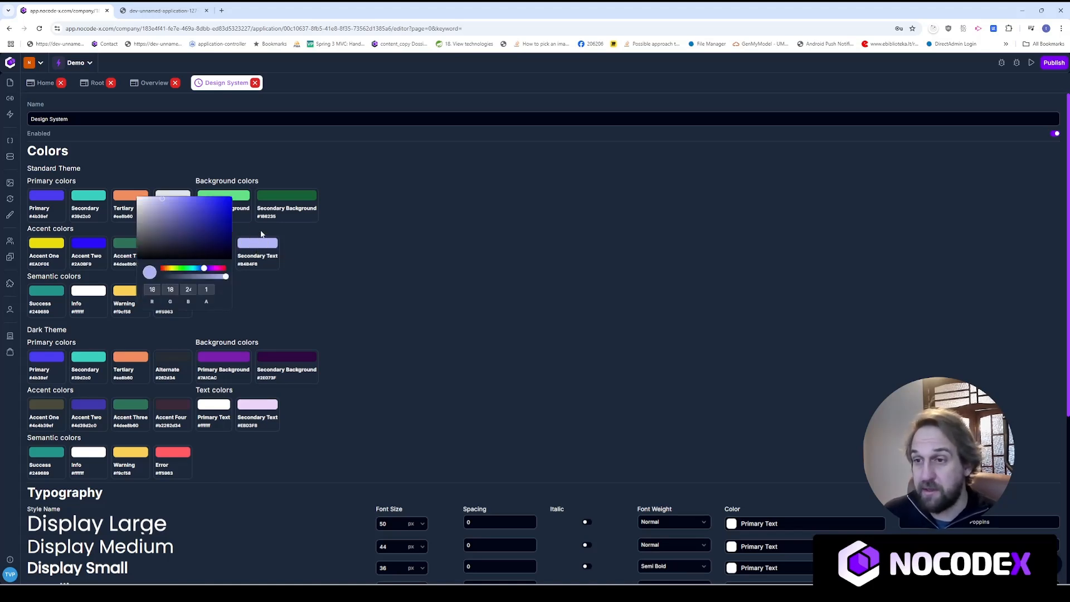
pyautogui.click(191, 268)
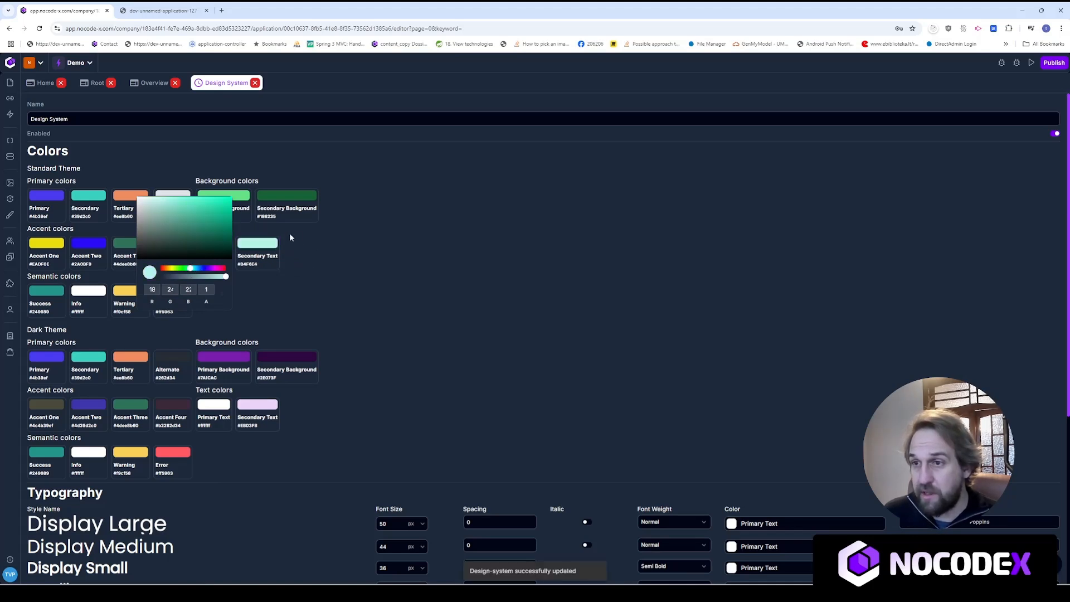
pyautogui.click(363, 268)
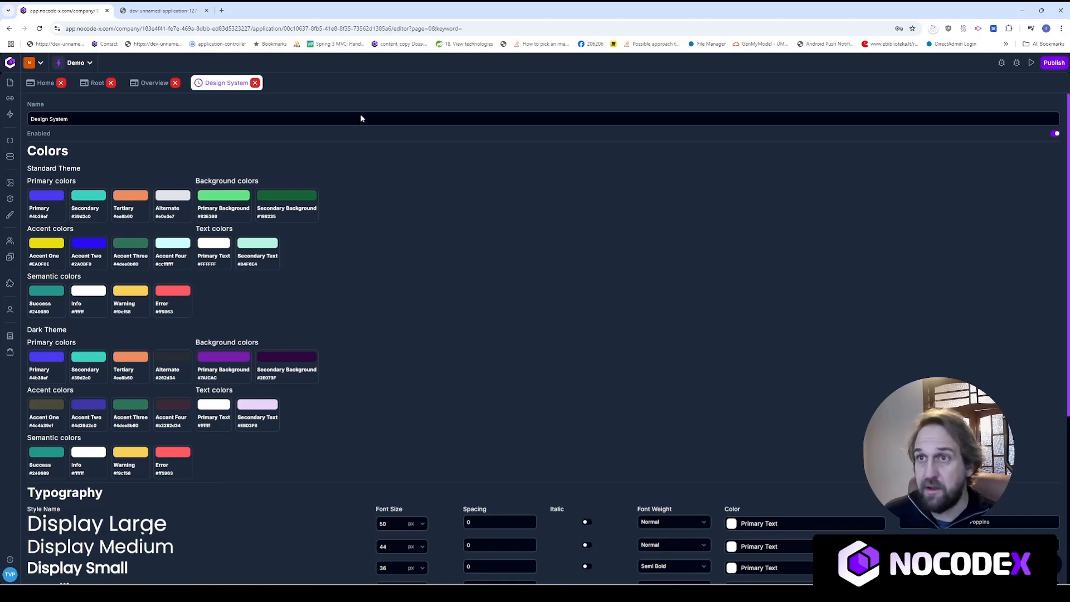
# Reload the app preview and check the recolored side navigation at viewport widths of about 2132, 874 and 1644 px
pyautogui.click(163, 10)
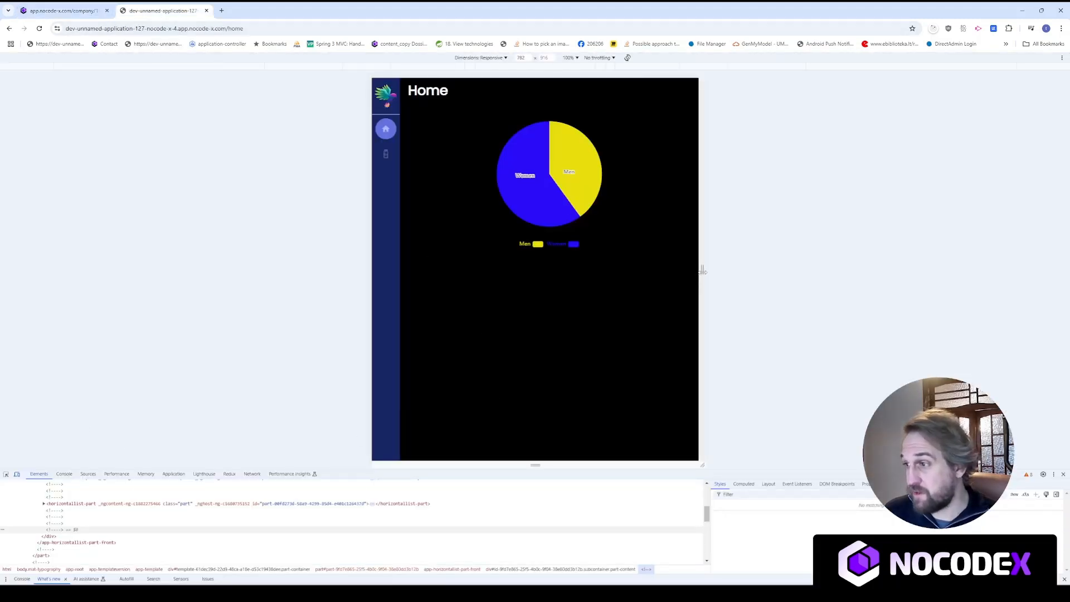
pyautogui.moveTo(703, 273); pyautogui.dragTo(983, 262)
pyautogui.press('F5')
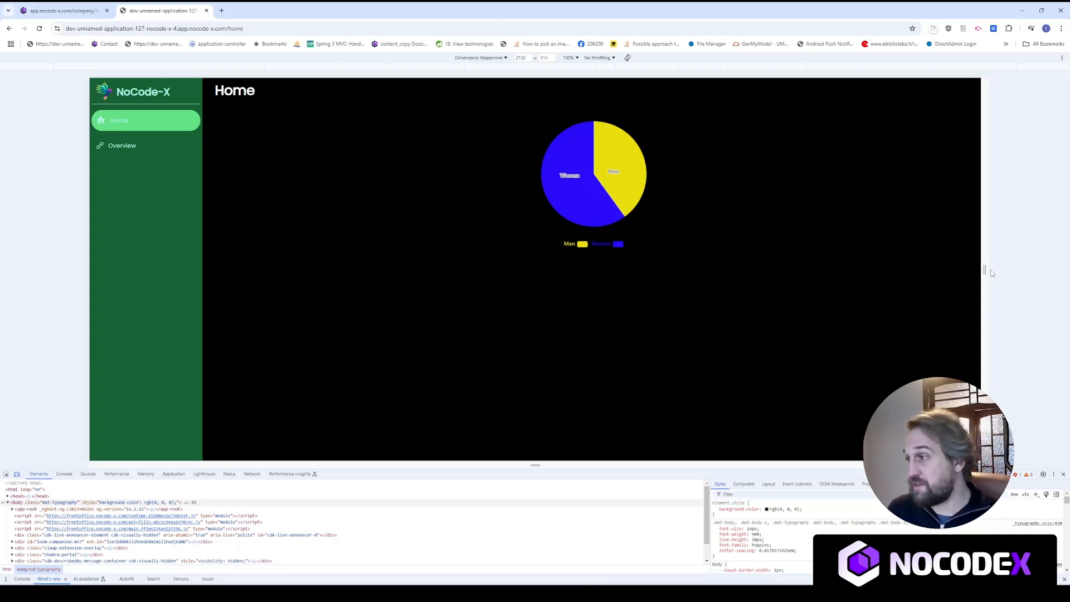
pyautogui.moveTo(987, 269); pyautogui.dragTo(722, 273)
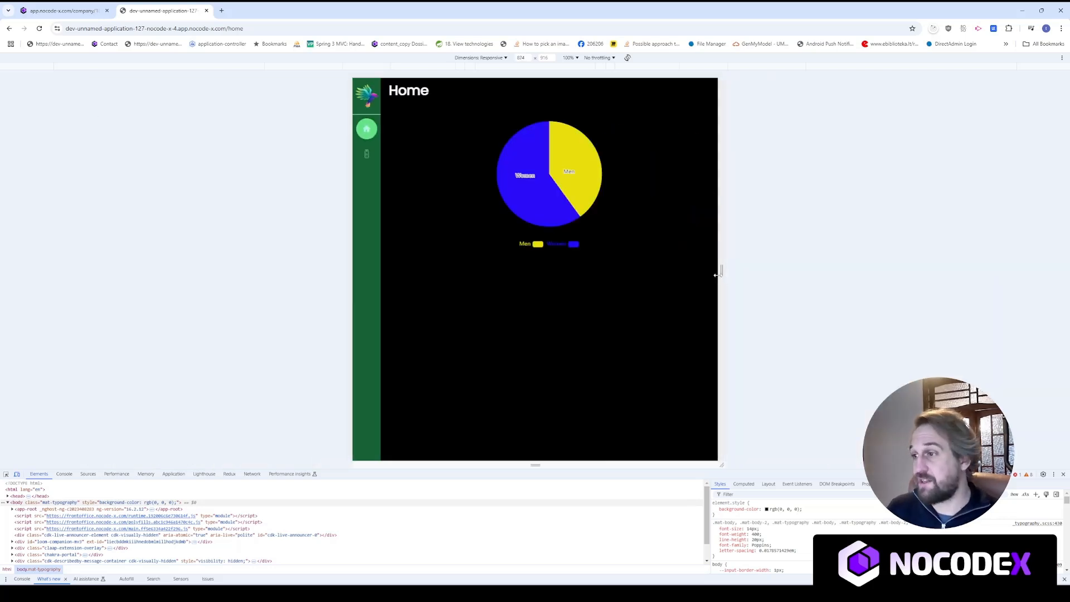
pyautogui.moveTo(718, 275); pyautogui.dragTo(879, 272)
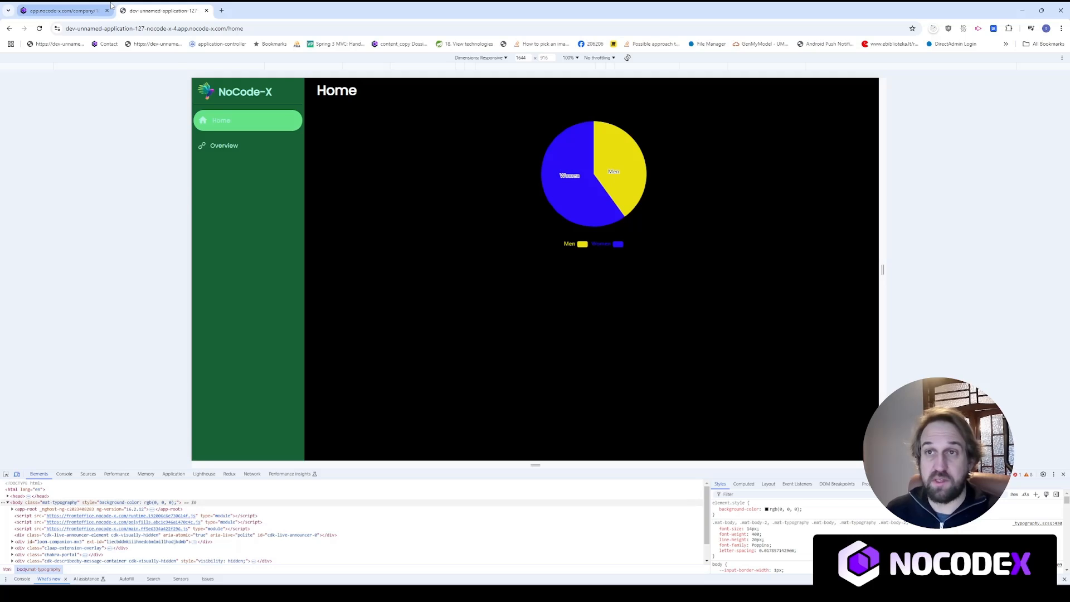
# Return to the Root template in the editor and open its full side navigation component's template for editing
pyautogui.moveTo(111, 5)
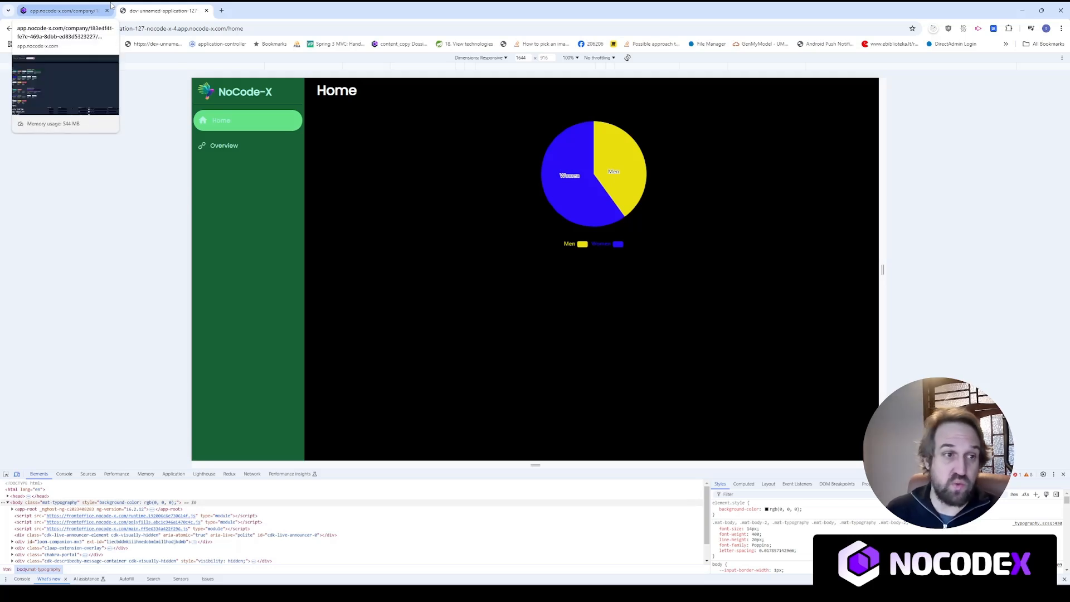
pyautogui.click(66, 13)
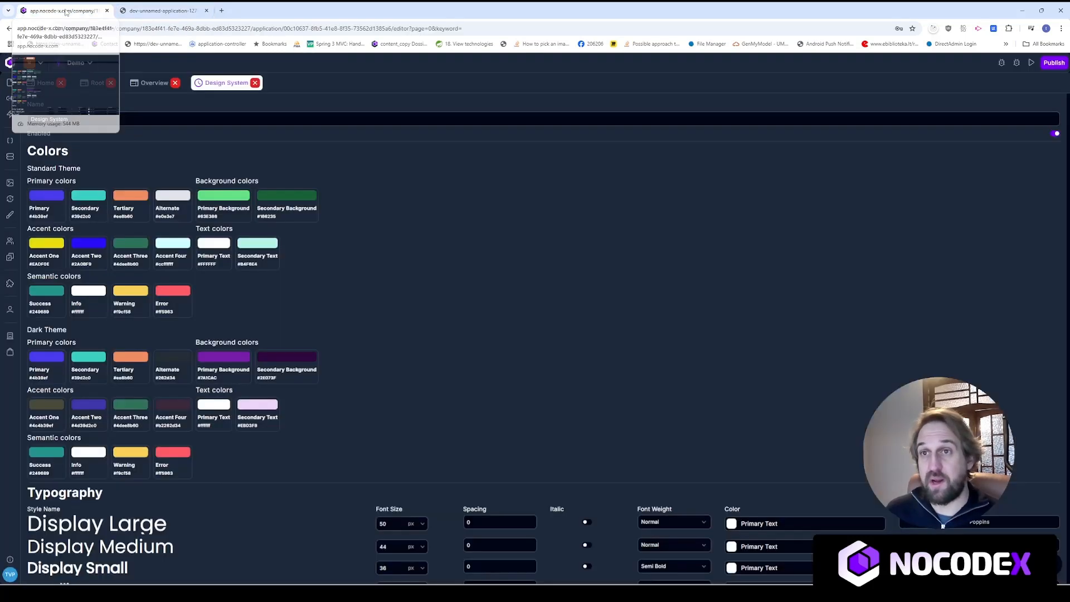
pyautogui.click(152, 6)
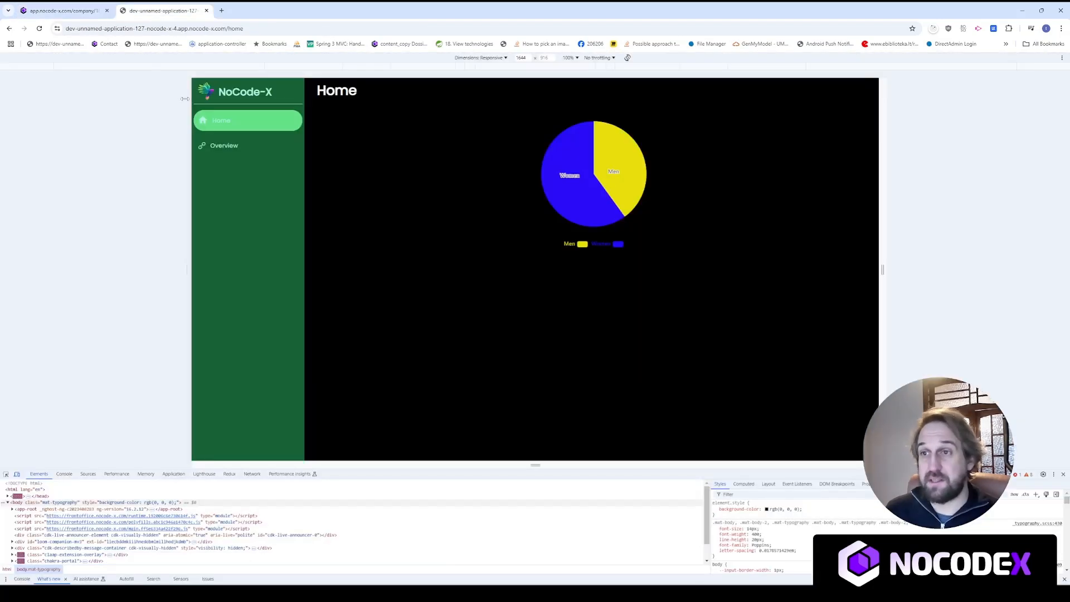
pyautogui.click(90, 7)
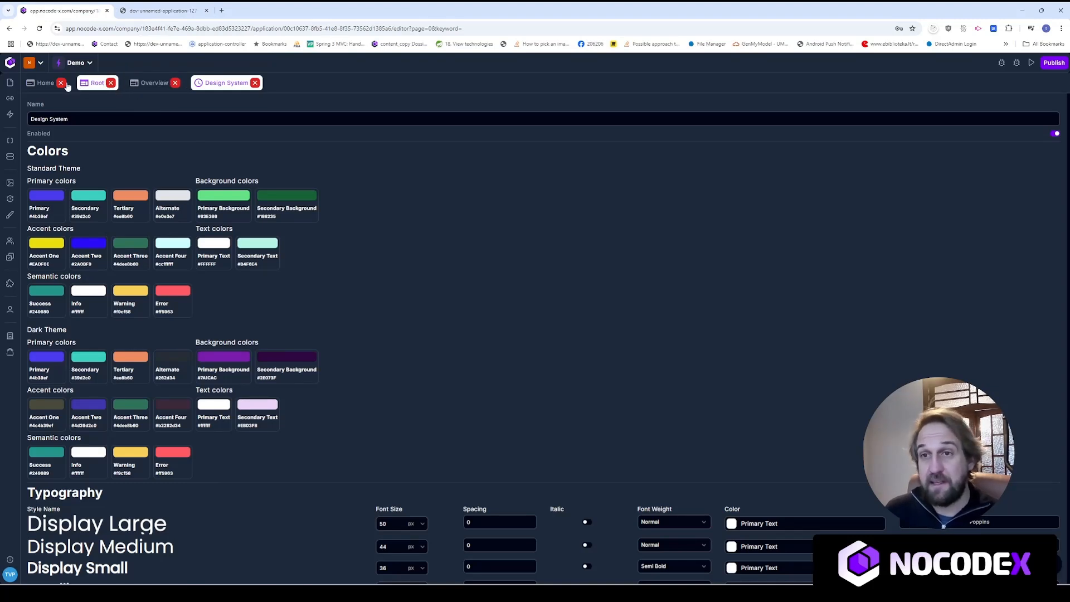
pyautogui.click(91, 83)
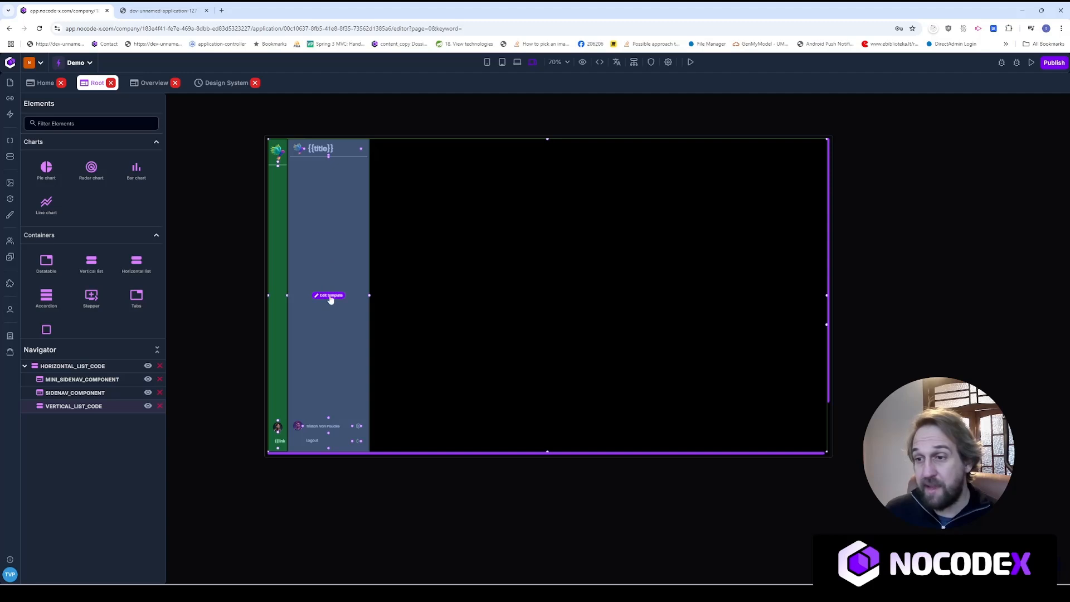
pyautogui.click(330, 296)
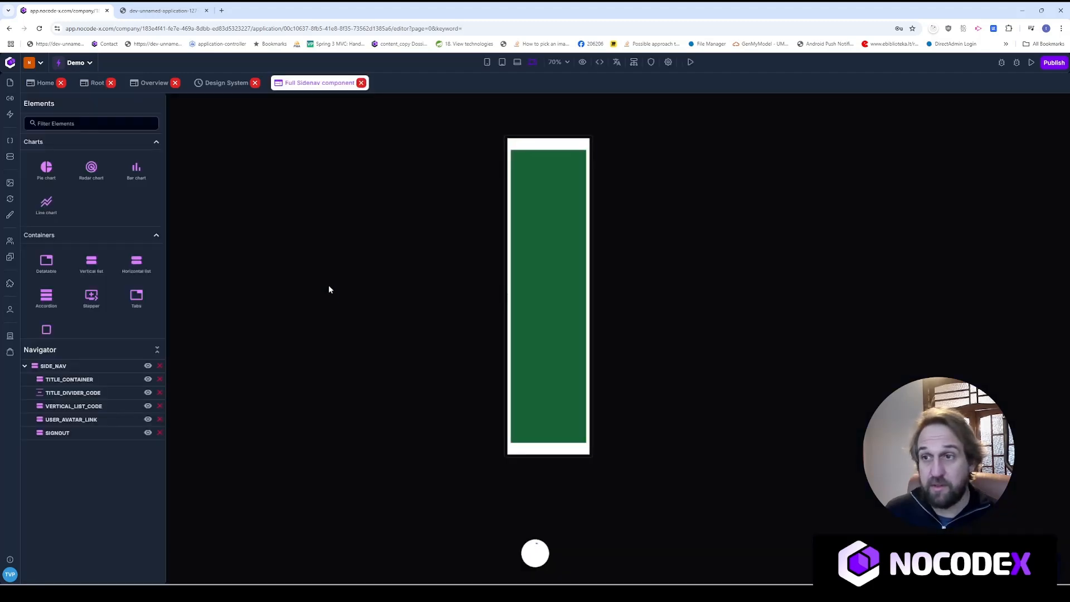
# Replace the logo image in the Full Sidenav component's title container with the nocode-x logo from the media library
pyautogui.click(516, 148)
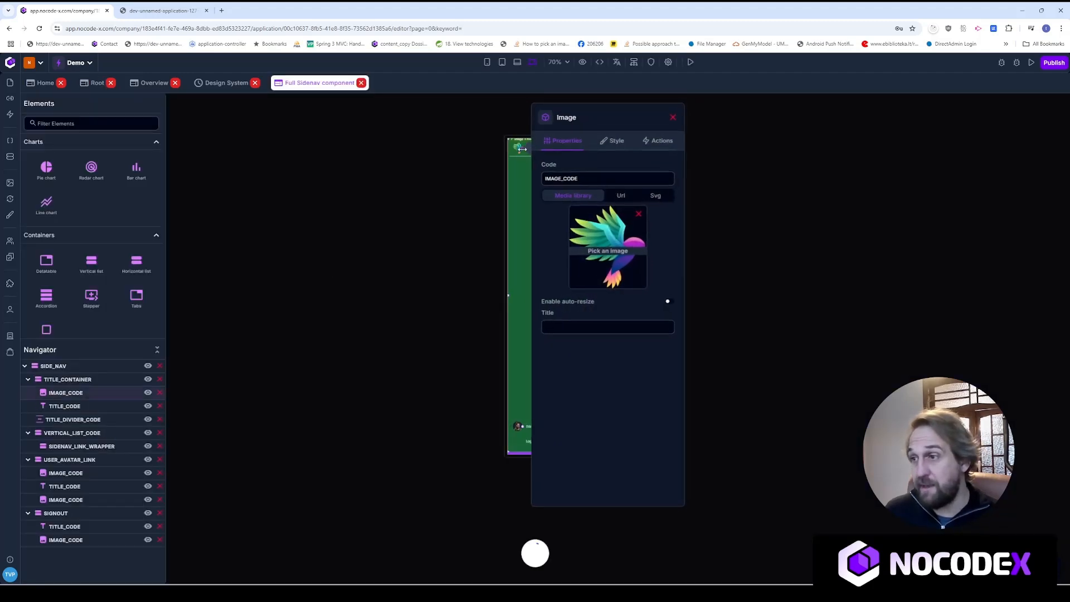
pyautogui.click(615, 257)
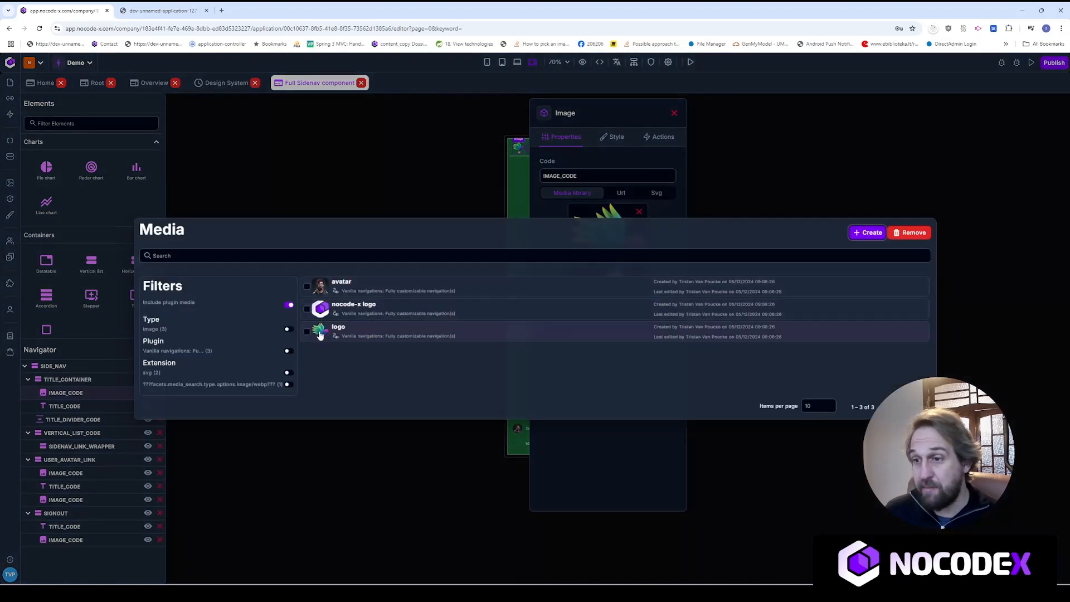
pyautogui.click(462, 307)
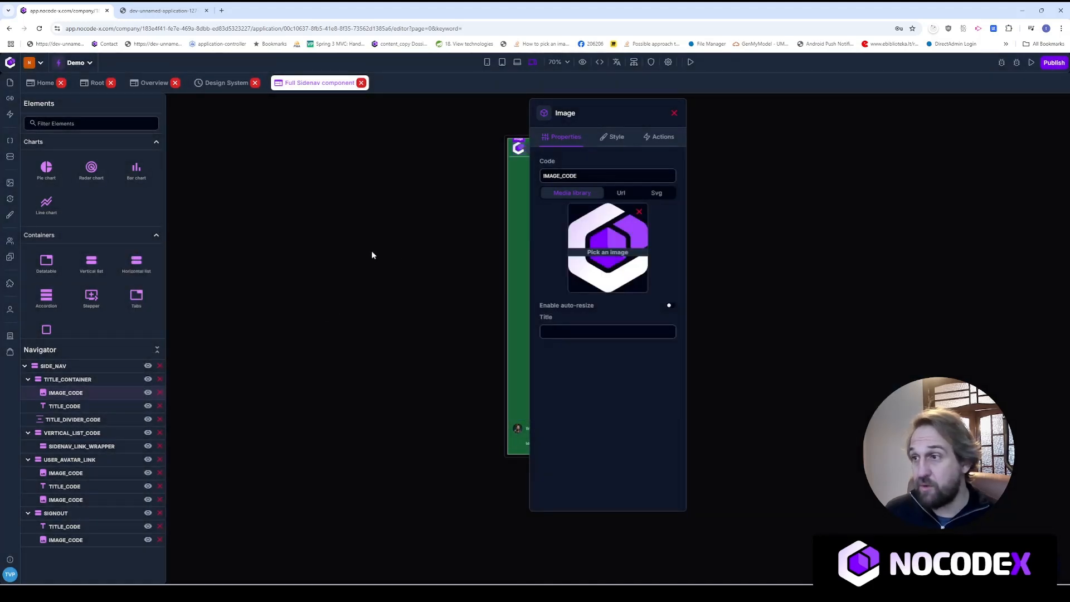
pyautogui.click(372, 254)
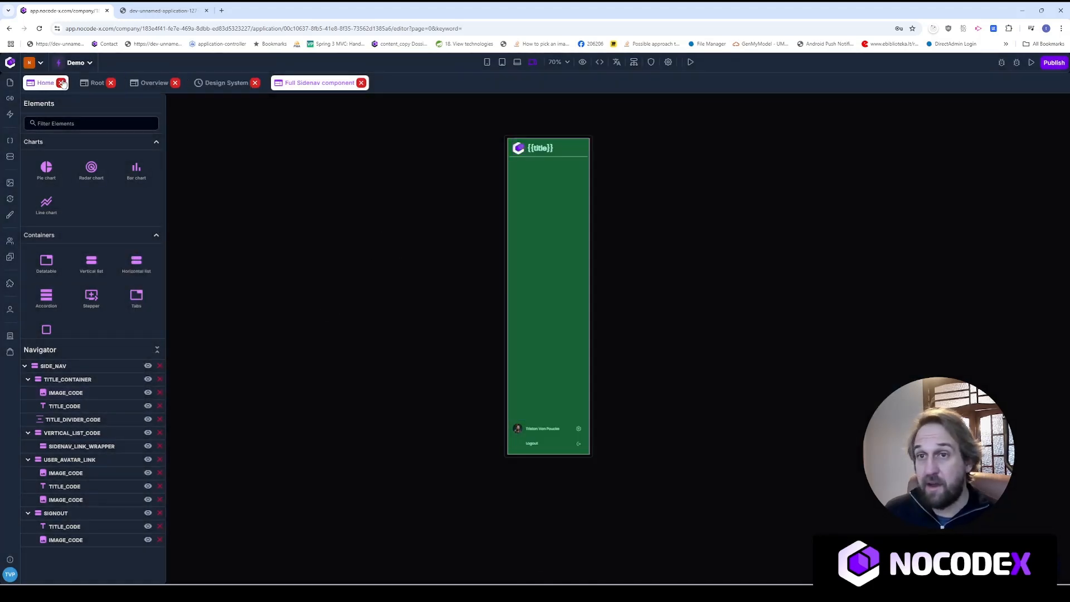
# Open the mini side navigation's template from the Root template and set its LOGO image to the nocode-x logo
pyautogui.click(95, 83)
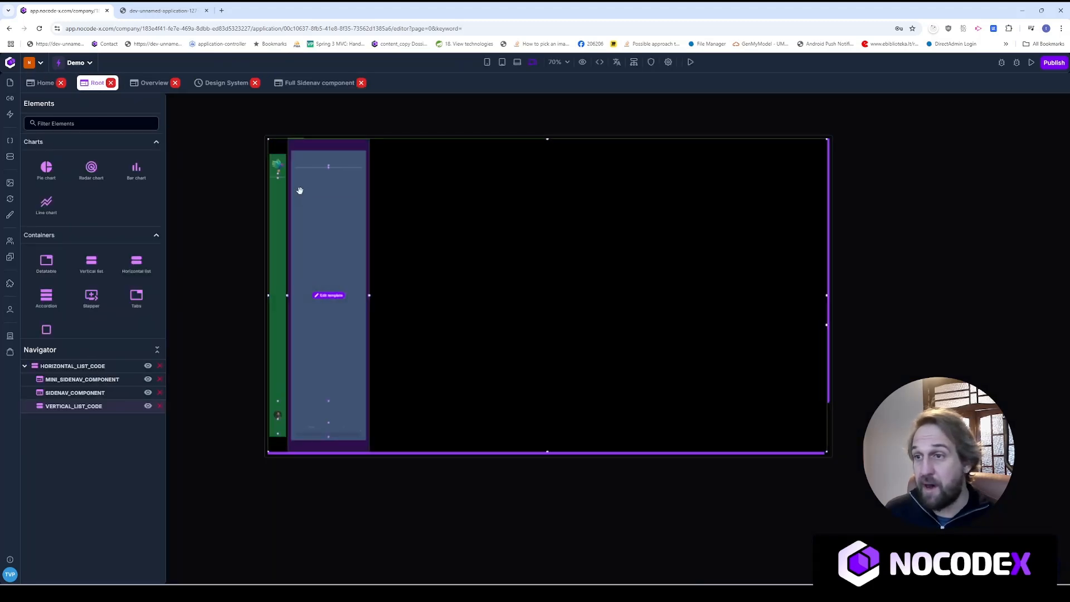
pyautogui.click(276, 296)
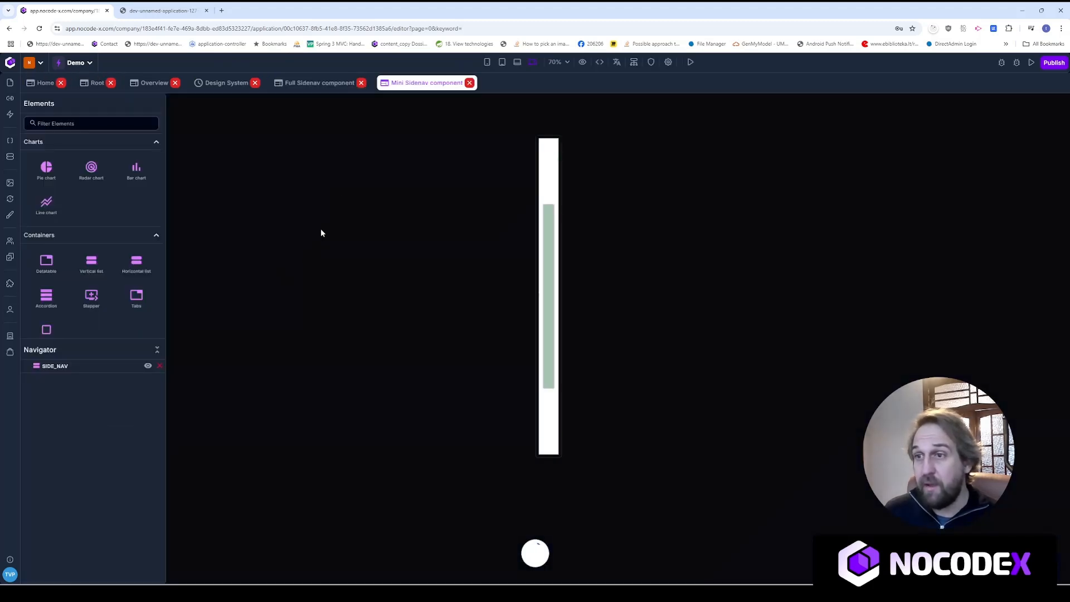
pyautogui.click(549, 151)
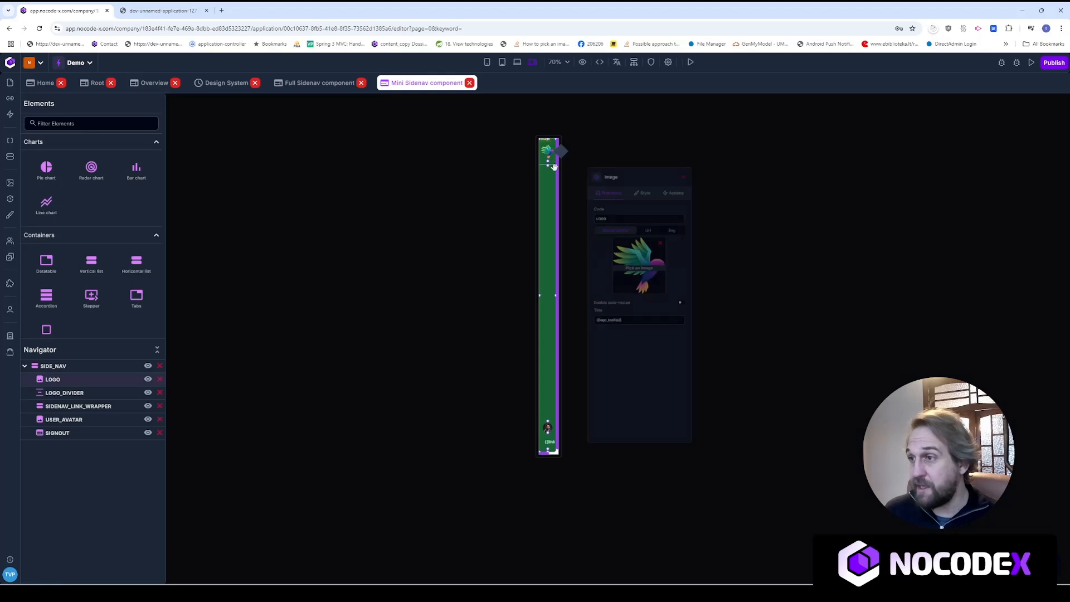
pyautogui.click(637, 239)
pyautogui.click(337, 315)
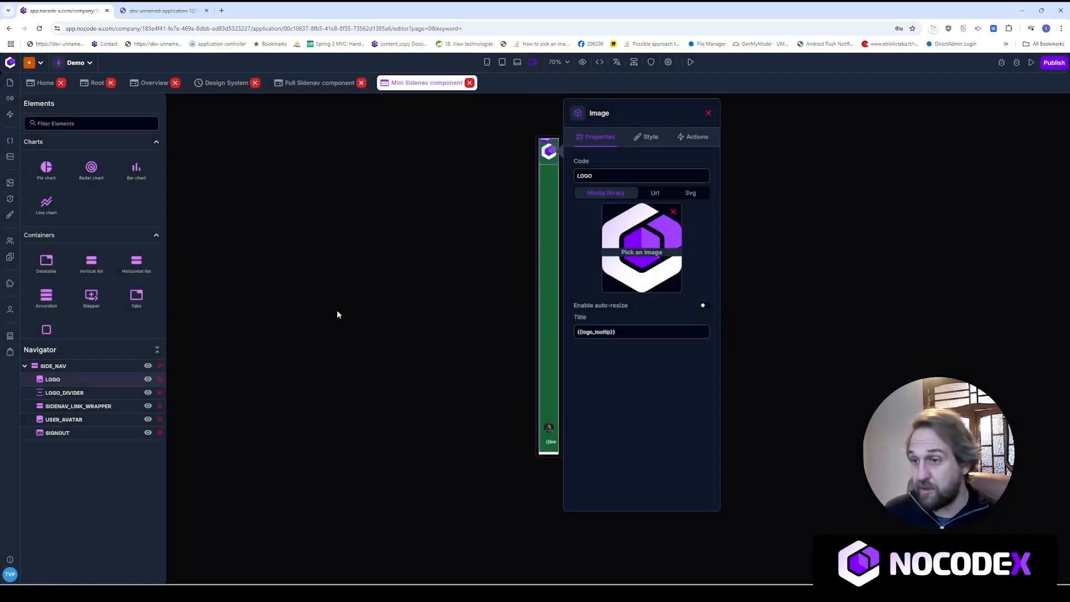
pyautogui.click(708, 113)
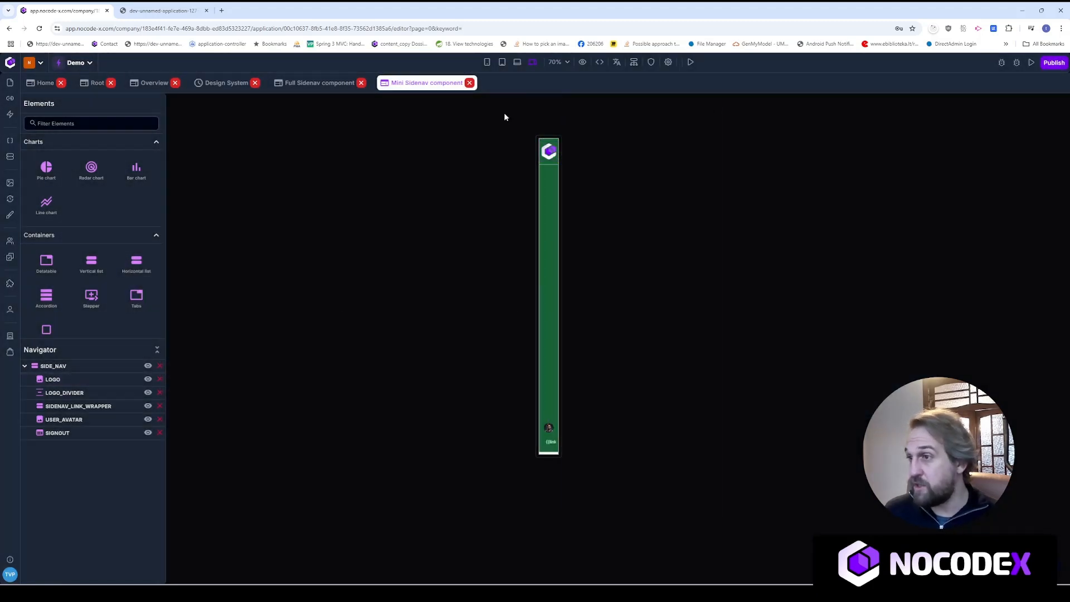
pyautogui.click(549, 150)
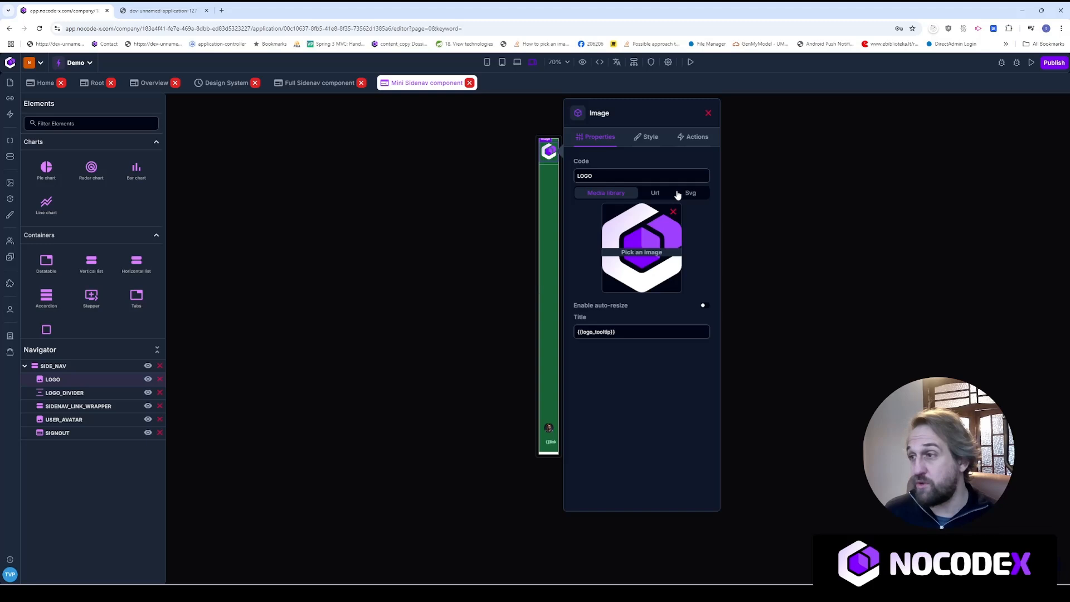
pyautogui.click(709, 113)
# Reload the app preview, check the new logo at viewport widths of about 640 and 1634 px, and open the Overview page
pyautogui.click(162, 11)
pyautogui.click(39, 29)
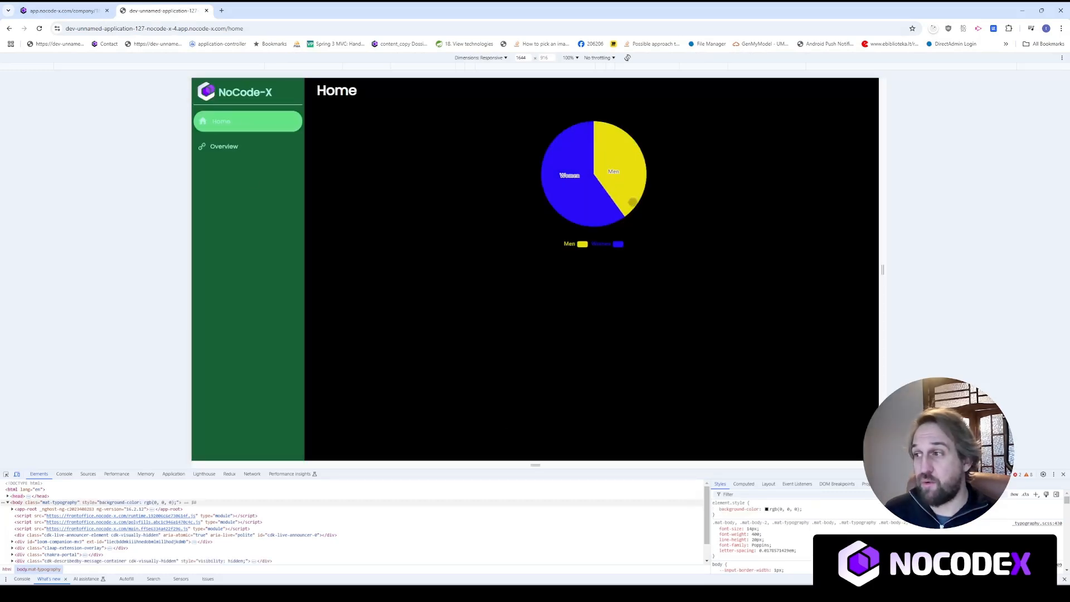
pyautogui.moveTo(884, 271); pyautogui.dragTo(673, 269)
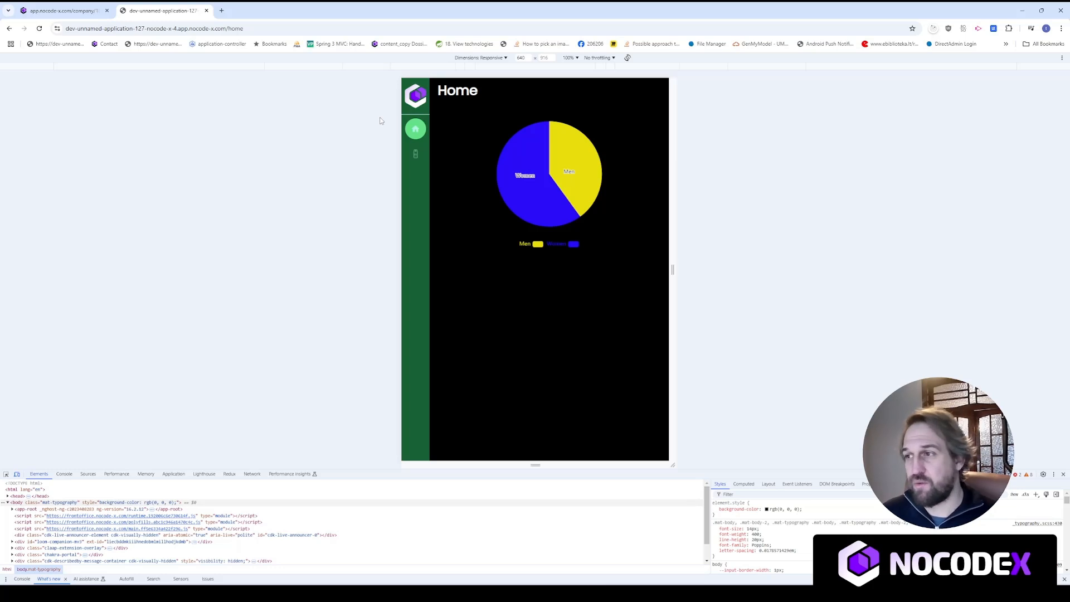
pyautogui.moveTo(673, 270); pyautogui.dragTo(881, 269)
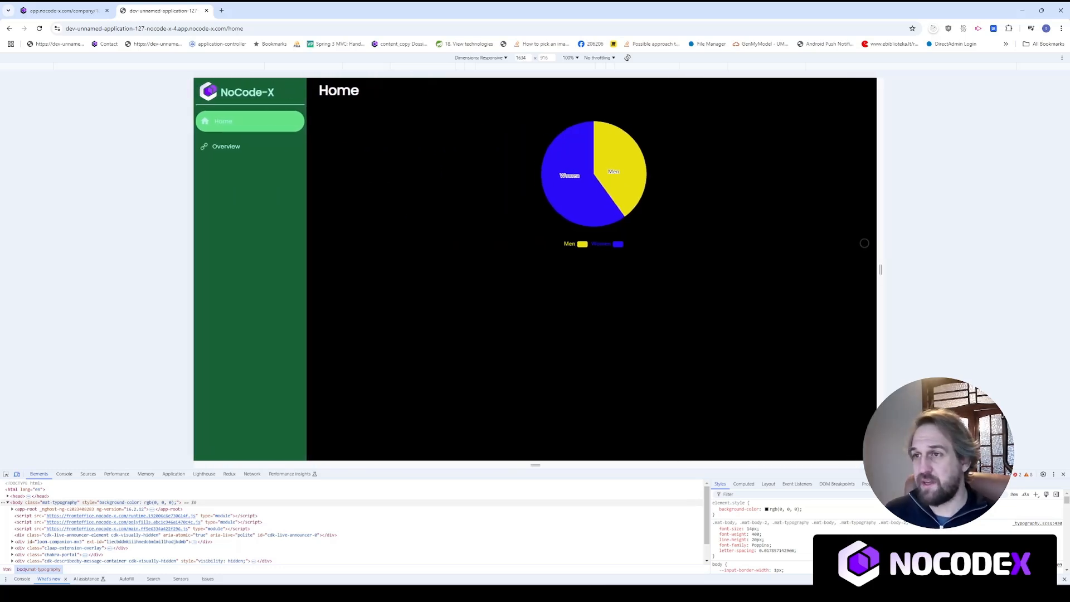
pyautogui.click(266, 147)
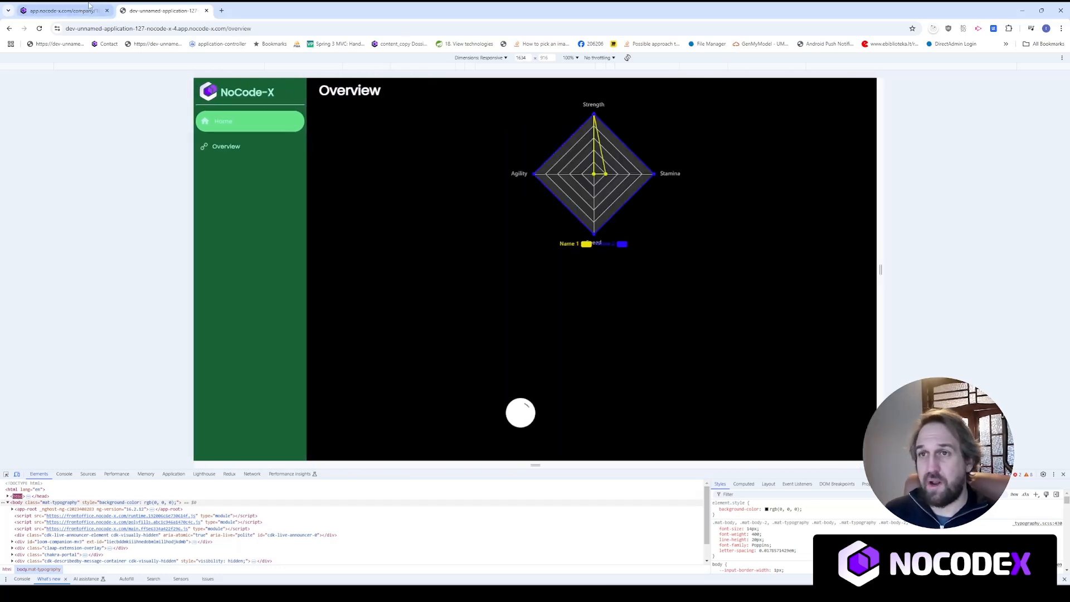
# Compare the Full Sidenav component template in the editor with the Overview page in the app preview
pyautogui.click(89, 7)
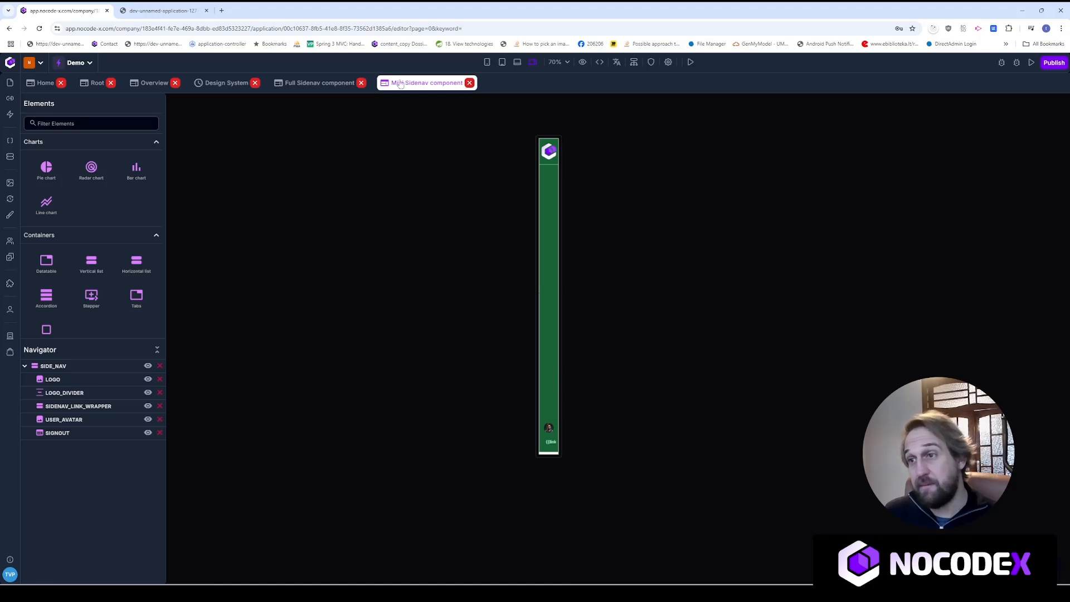
pyautogui.click(319, 82)
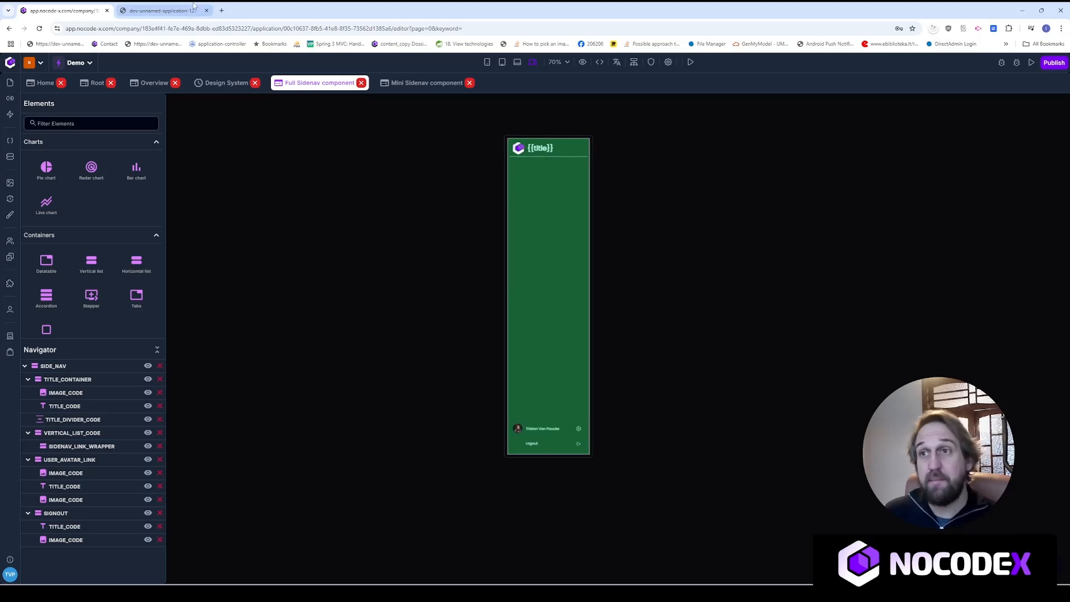
pyautogui.click(162, 10)
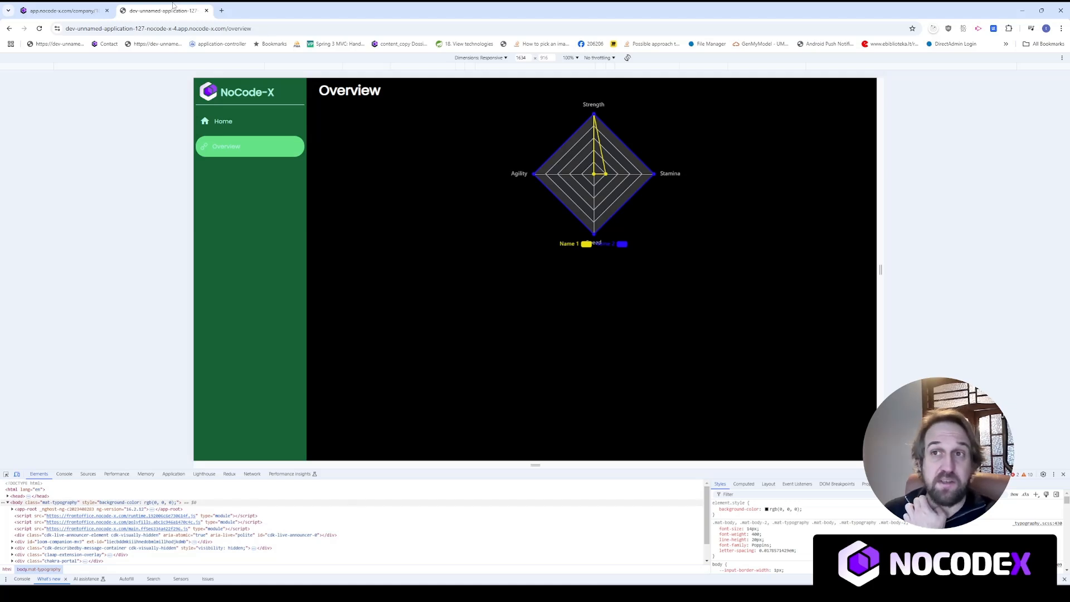
# Return to the editor, search the templates for "root" and open Responsive horizontal navigation (ROOT)
pyautogui.click(84, 8)
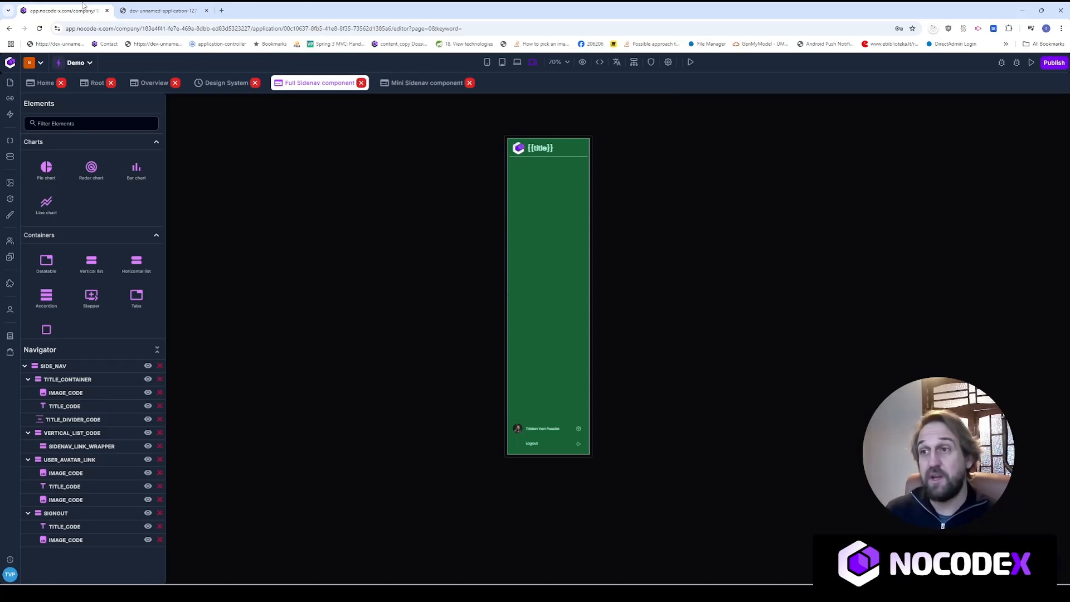
pyautogui.click(10, 84)
pyautogui.click(261, 201)
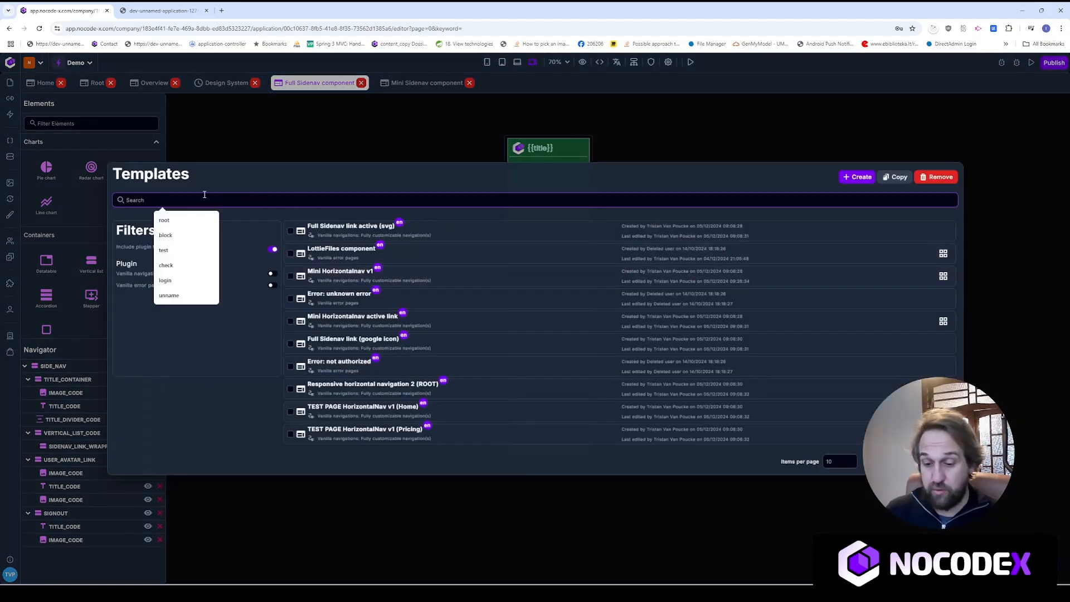
pyautogui.write('root')
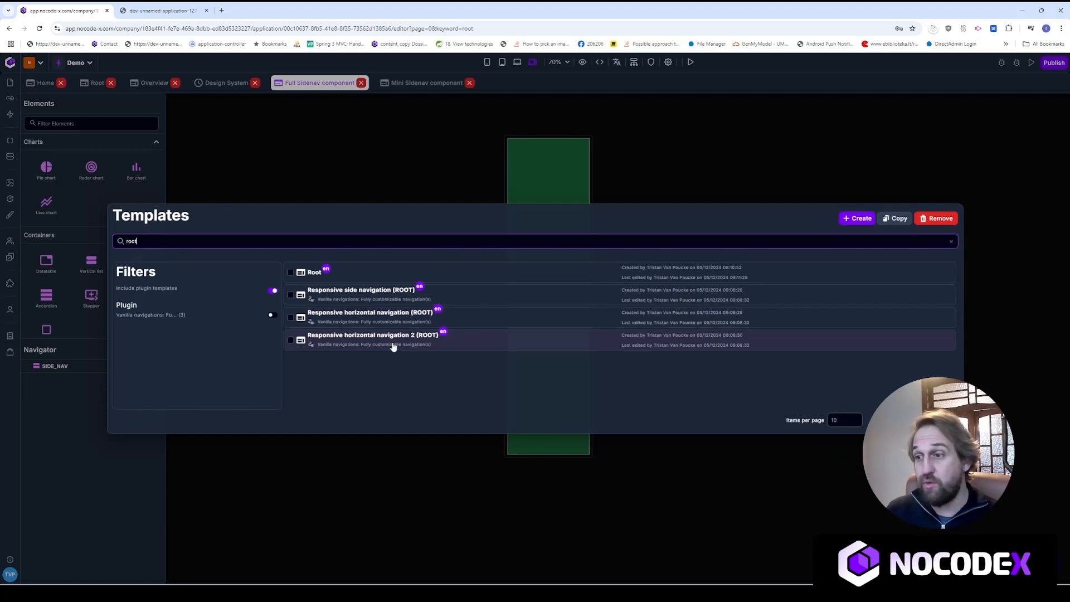
pyautogui.click(386, 318)
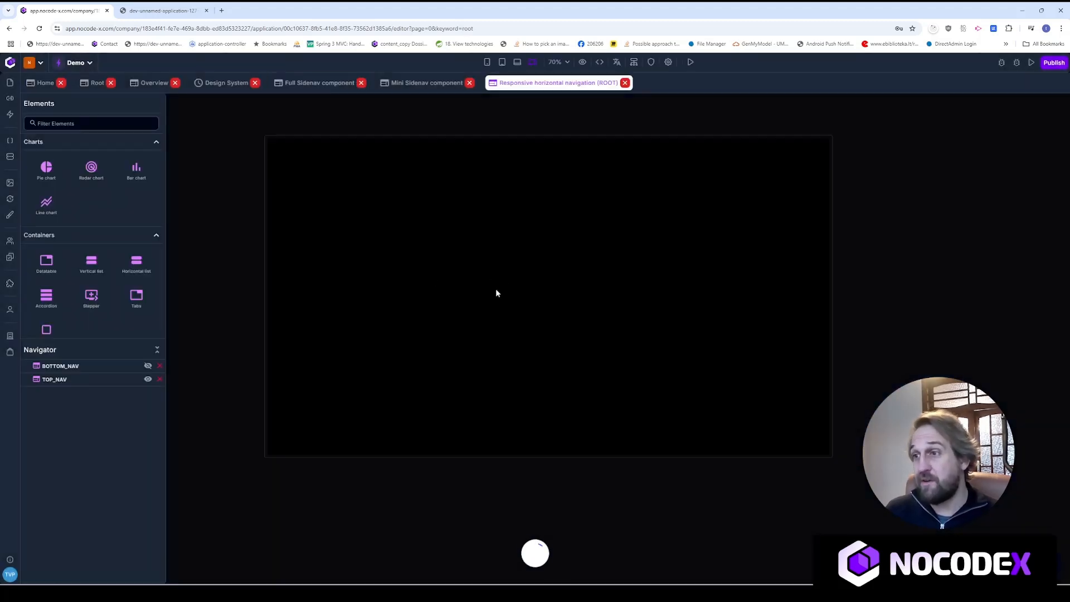
pyautogui.moveTo(440, 450)
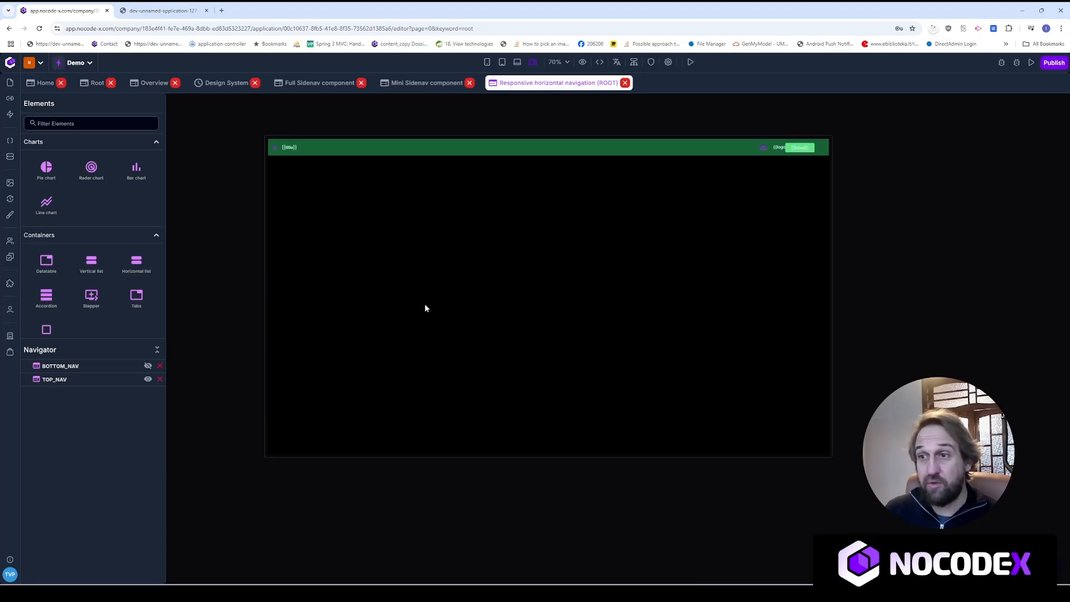
# Preview the responsive horizontal navigation and inspect its layout at full width and at a viewport width of about 636 px
pyautogui.click(691, 64)
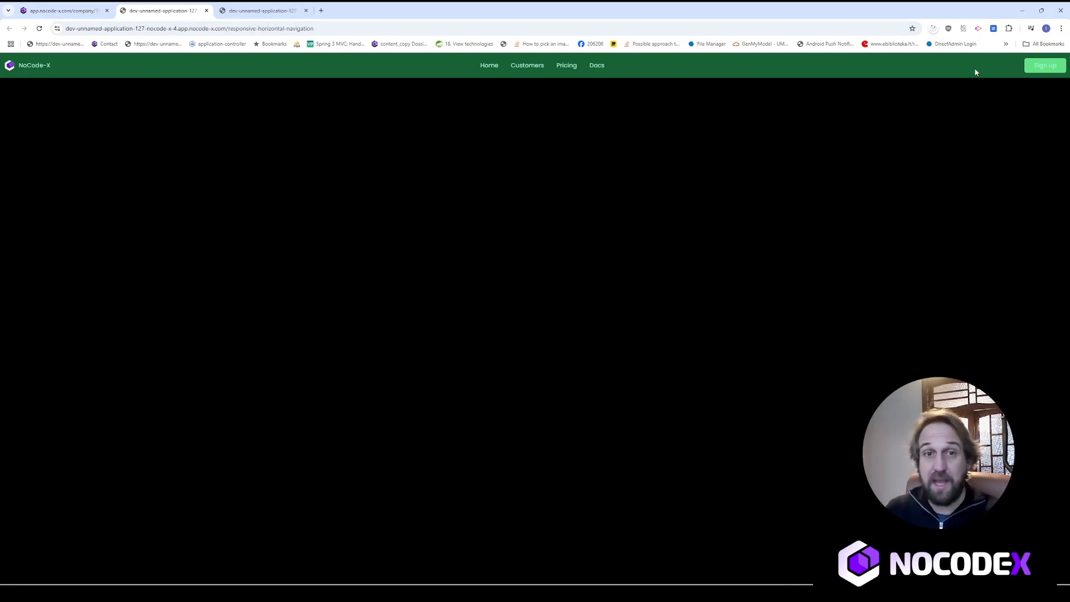
pyautogui.rightClick(720, 244)
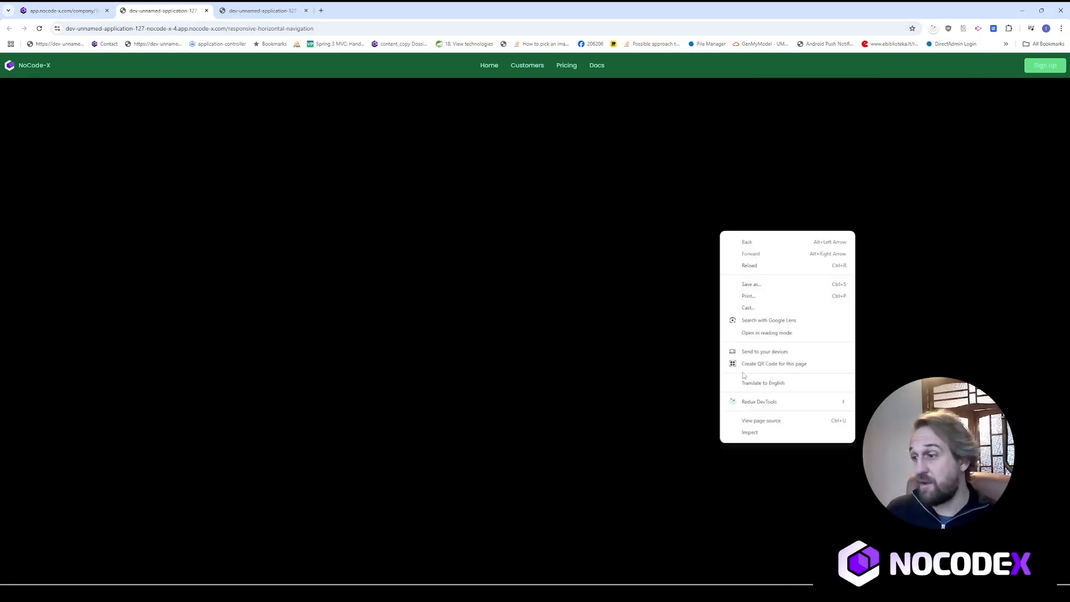
pyautogui.click(748, 433)
pyautogui.moveTo(881, 273); pyautogui.dragTo(673, 284)
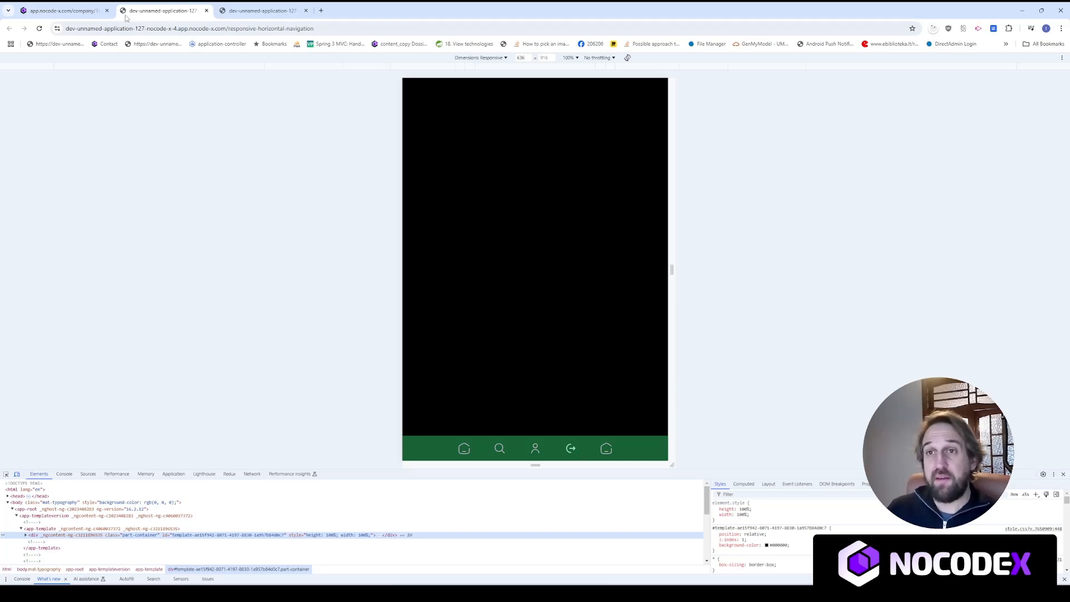
# Return to the Root template in the editor and review the properties of its full side navigation component
pyautogui.click(67, 10)
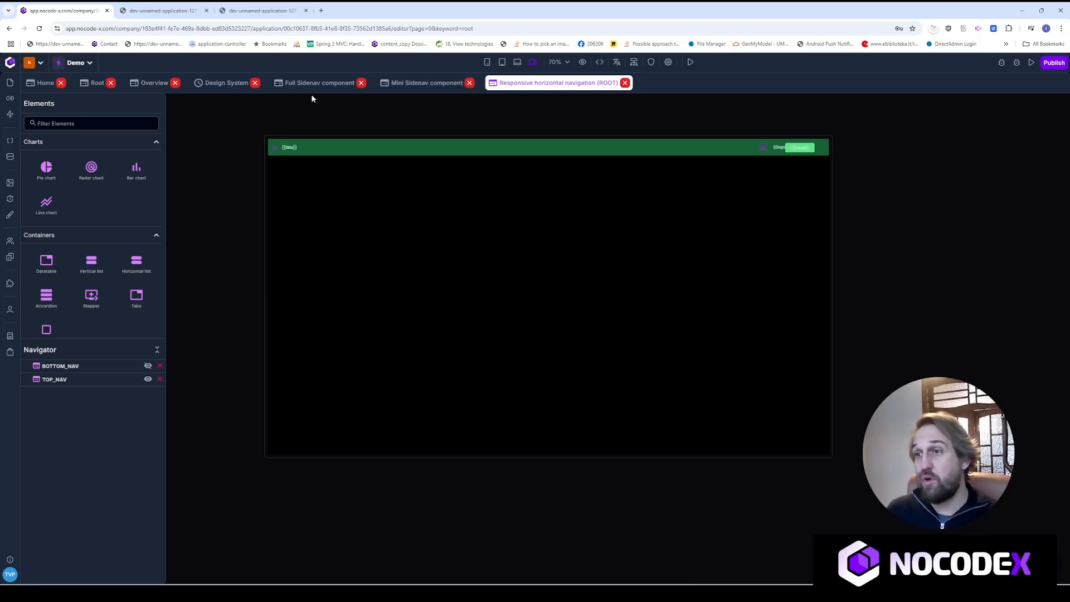
pyautogui.click(87, 88)
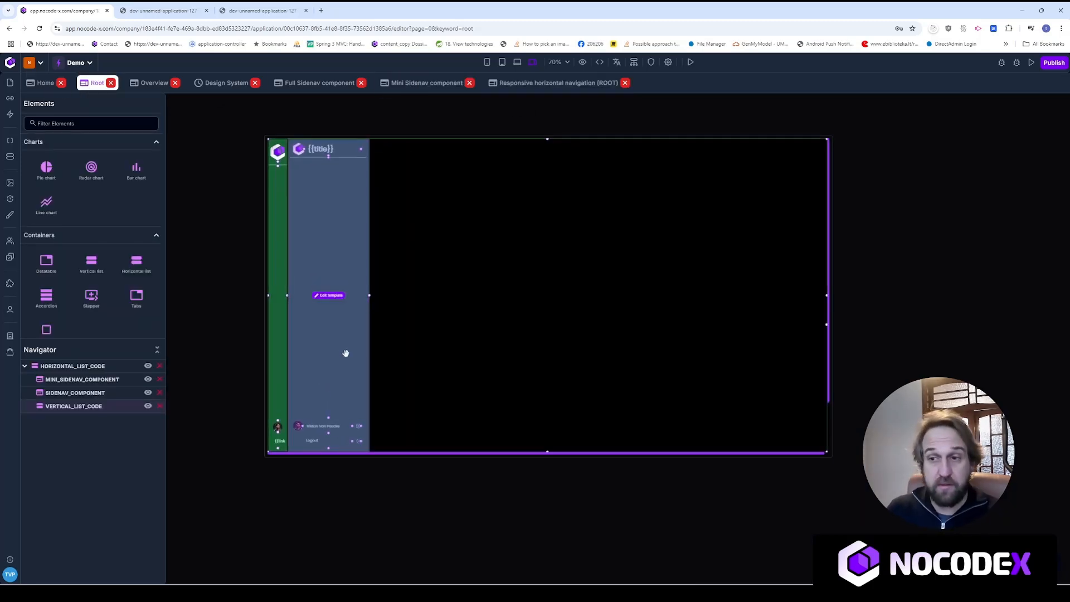
pyautogui.click(339, 220)
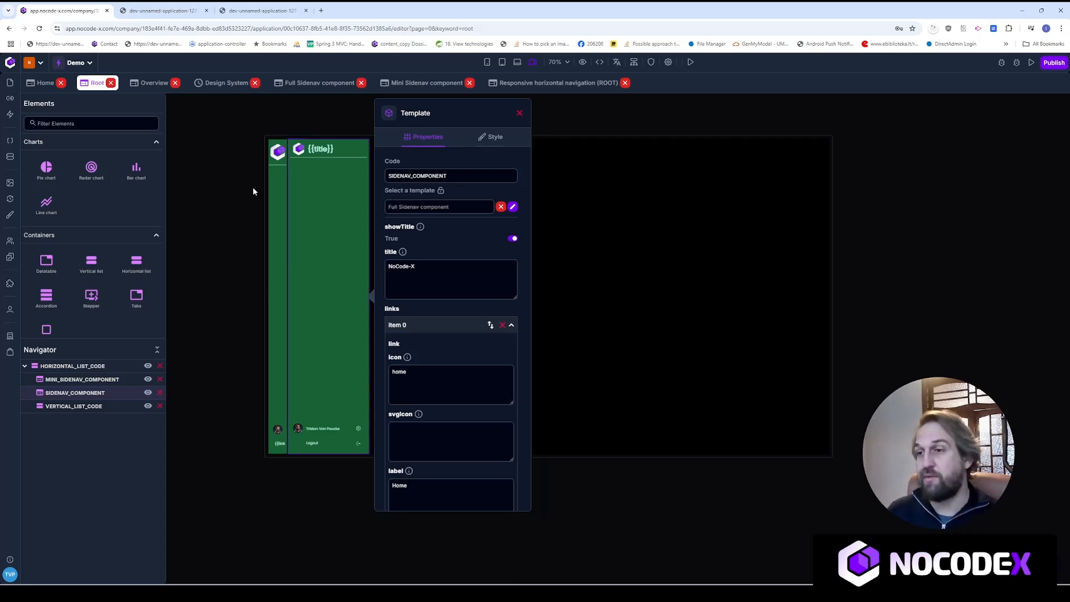
pyautogui.click(520, 113)
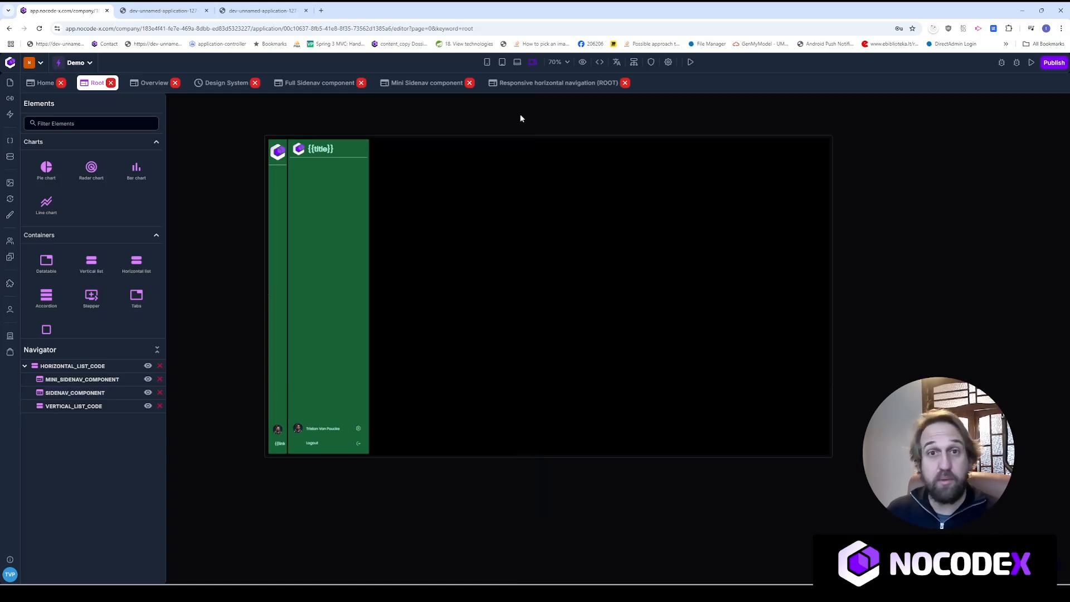